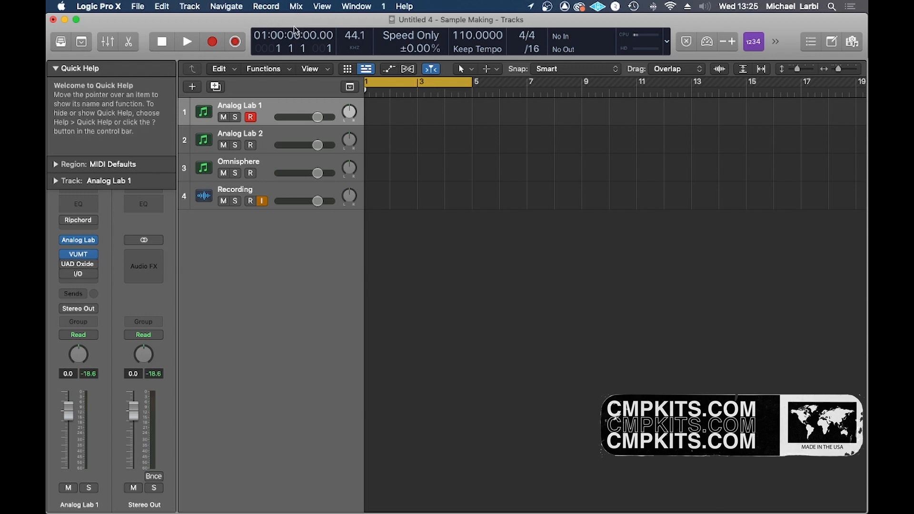
- Look over the Analog Lab 2 and Omnisphere tracks and the instrument plug-ins available for the Analog Lab 1 track
click(278, 138)
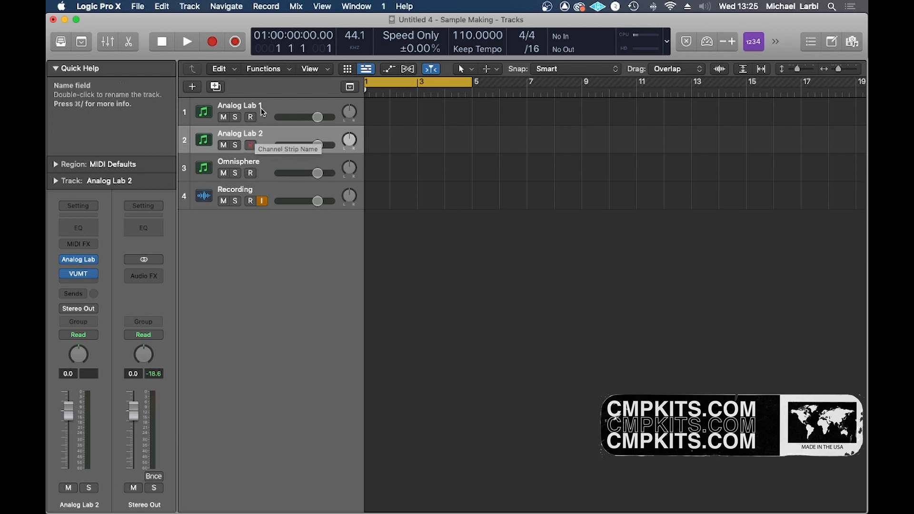
key(Up)
click(95, 241)
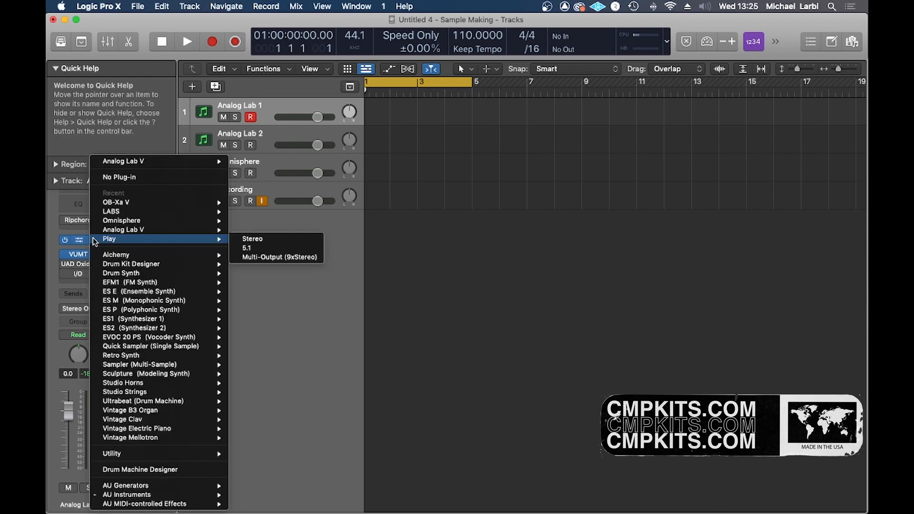
mouse_move(157, 202)
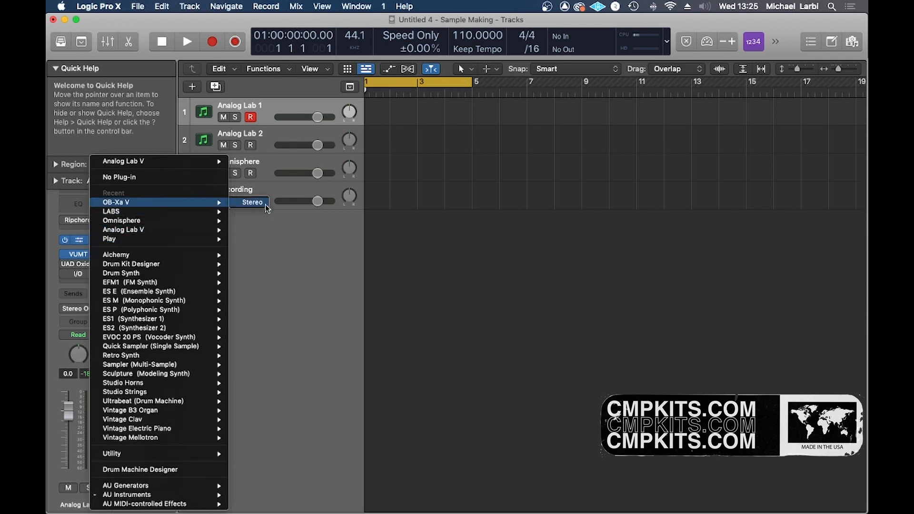
click(270, 104)
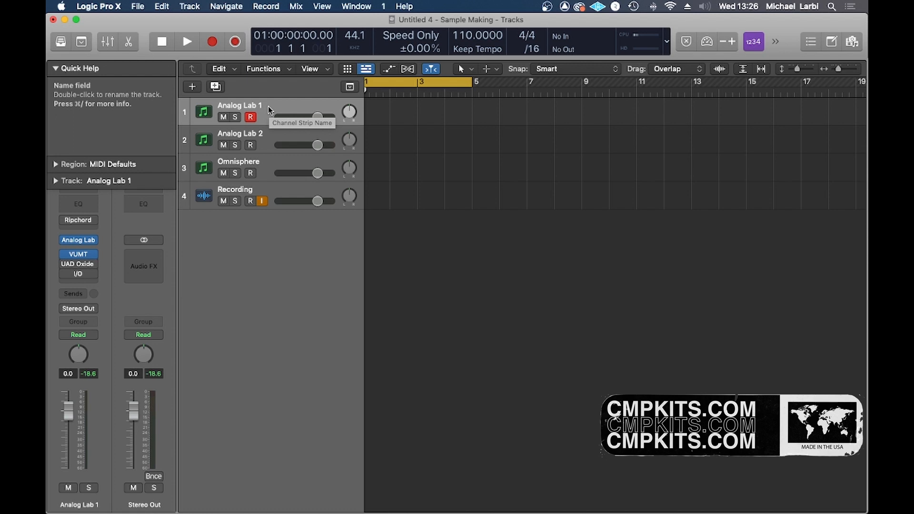
click(261, 162)
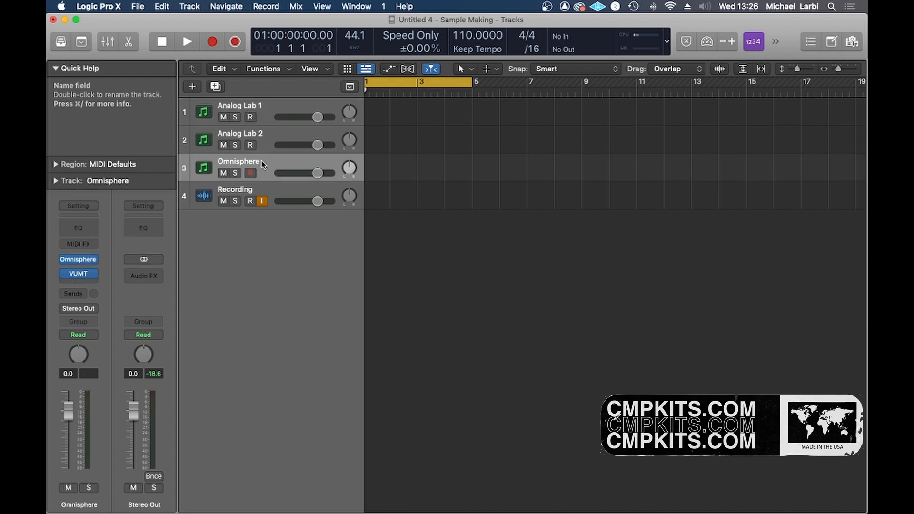
- Open the VUMT meter on the Analog Lab 1 track and raise its linked trim to about 0.3
click(260, 106)
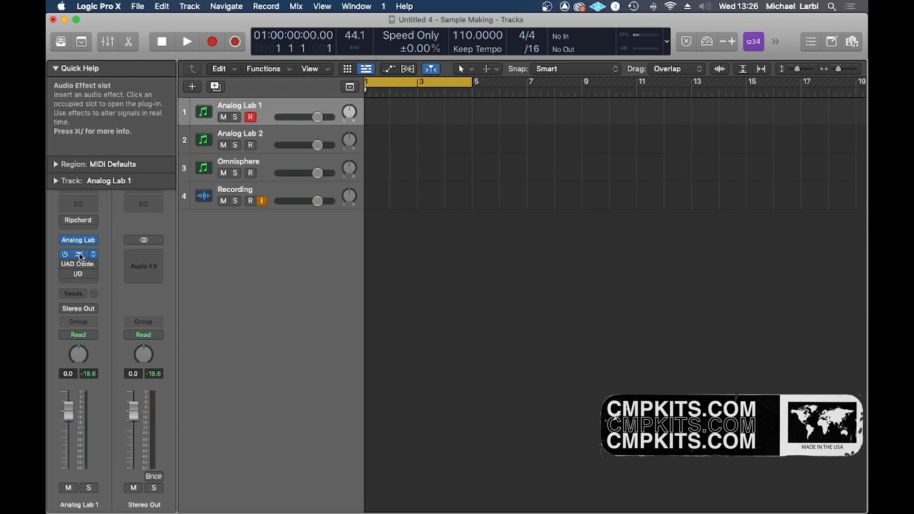
click(79, 255)
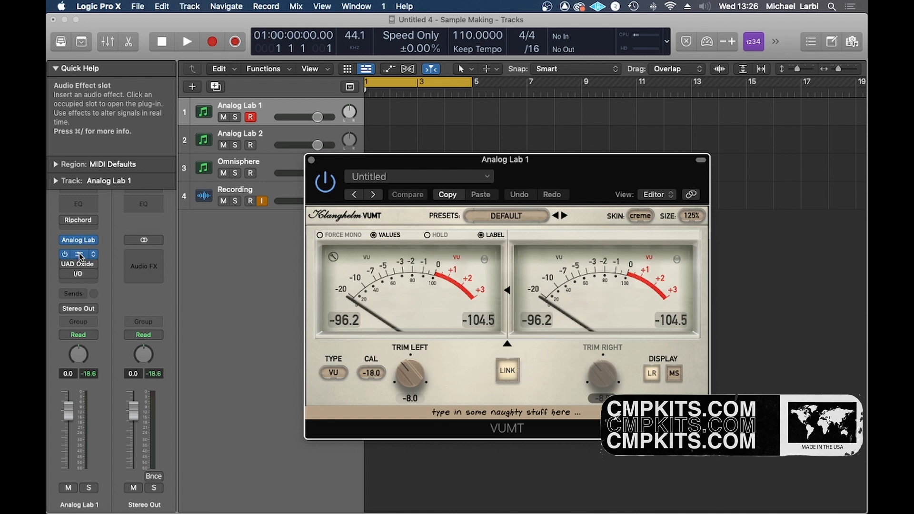
drag(411, 384, 419, 328)
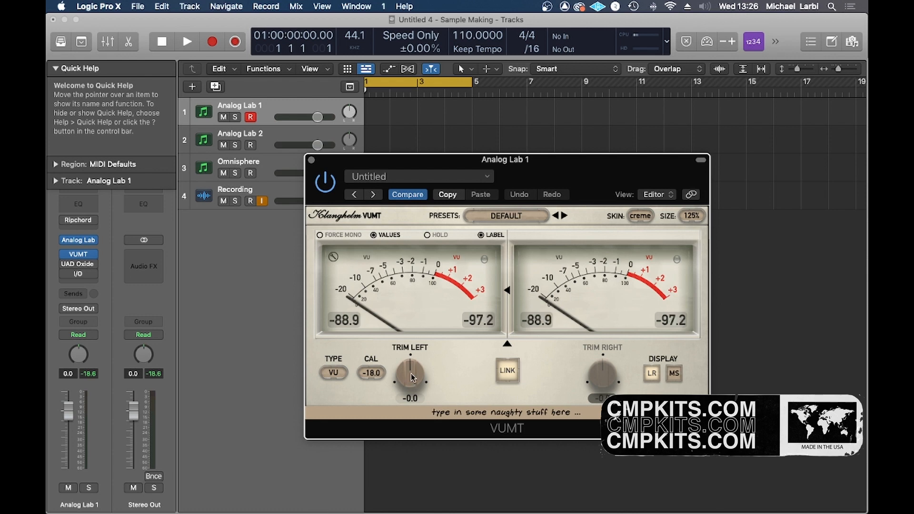
drag(412, 375, 414, 373)
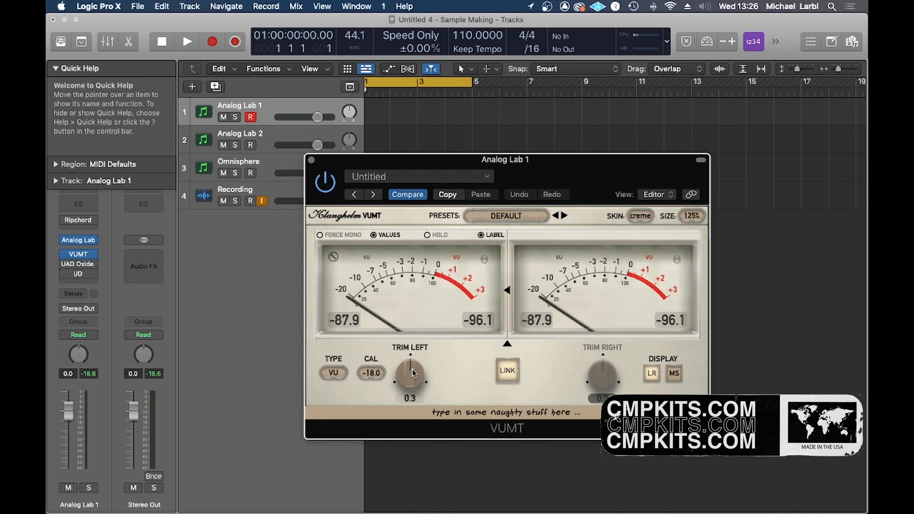
- View the UAD Oxide Tape plug-in on the Analog Lab 1 track and close both open plug-in windows
click(78, 266)
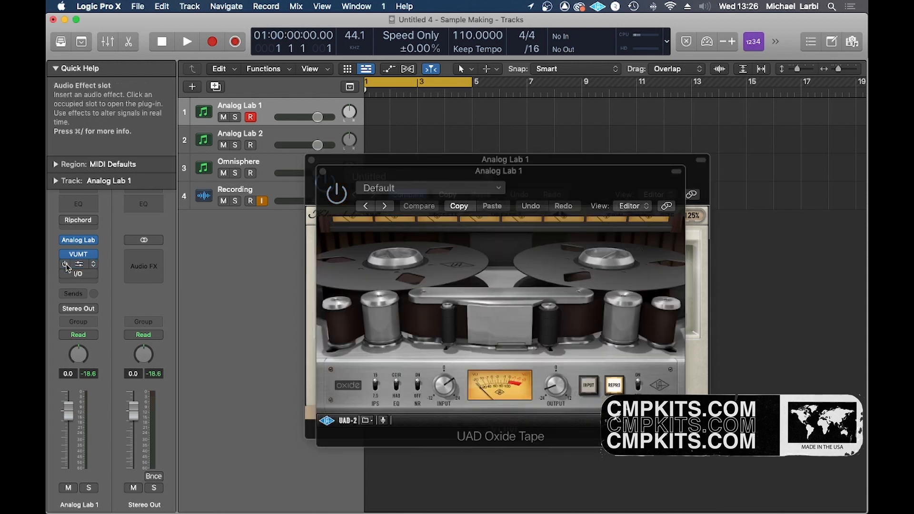
drag(610, 190, 659, 210)
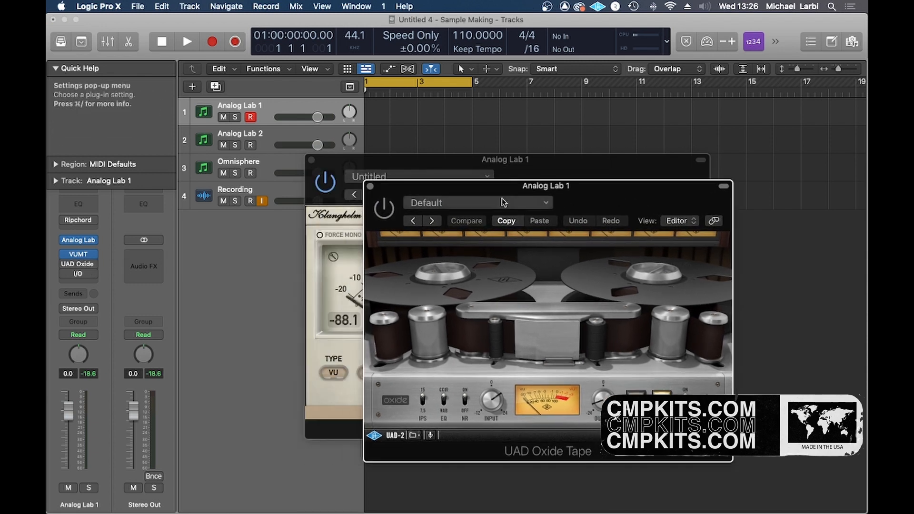
click(312, 161)
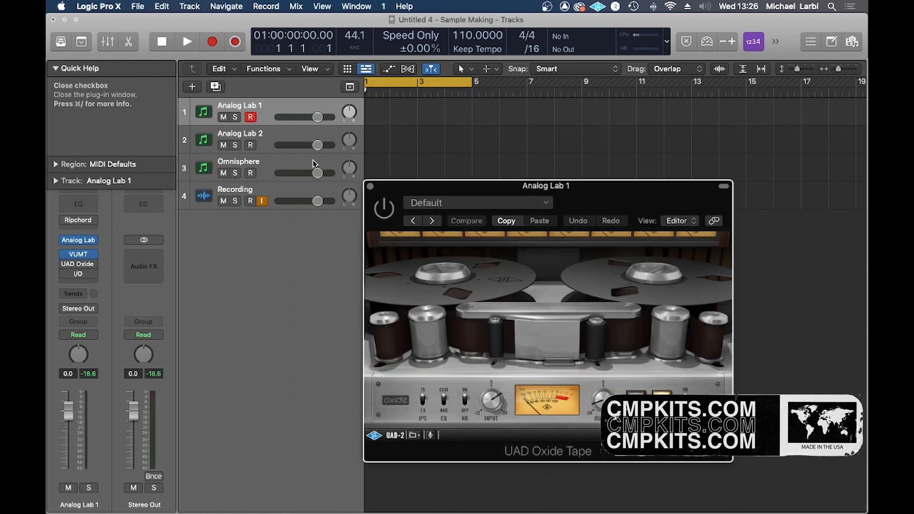
click(371, 186)
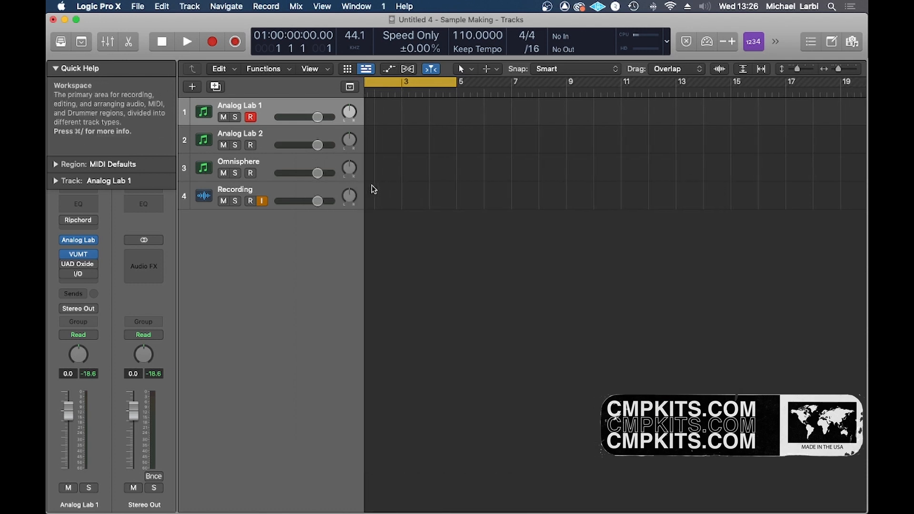
- Run the latency detection ping in the Analog Lab 1 track's I/O plug-in and close its window
click(82, 275)
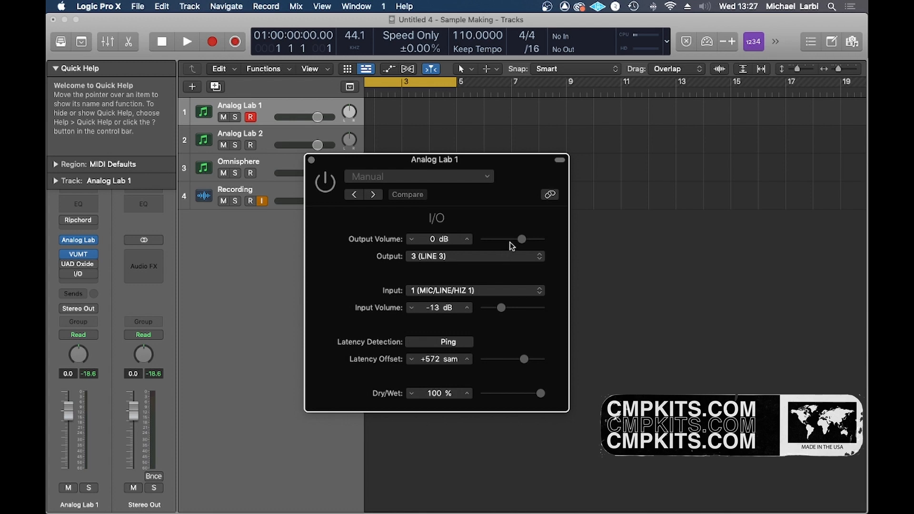
click(462, 341)
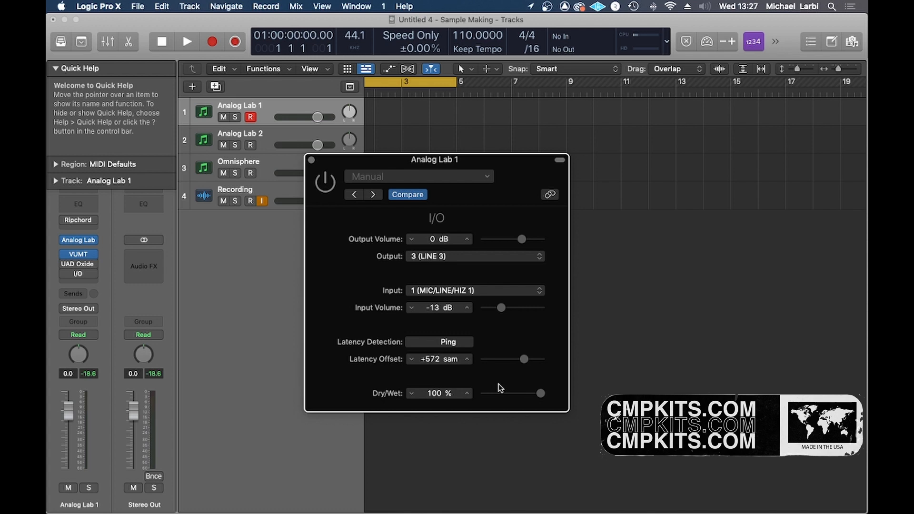
click(312, 160)
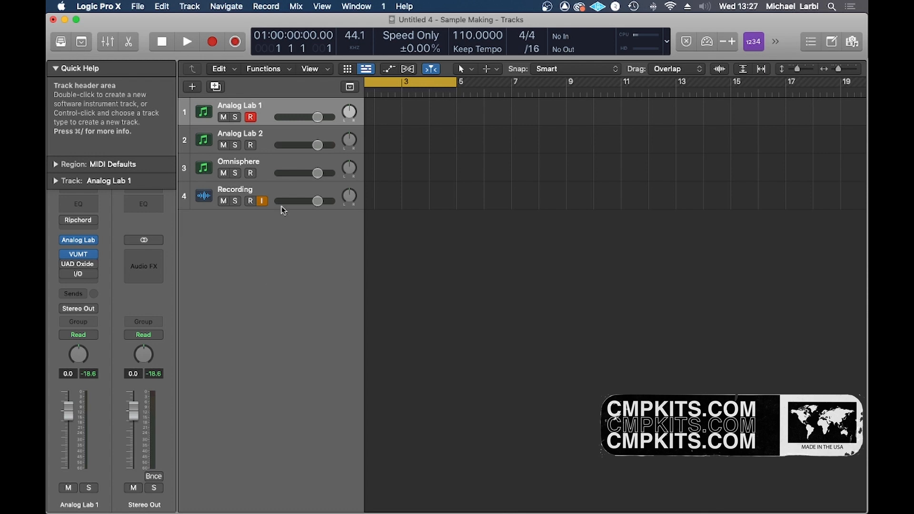
- Select the Analog Lab 1 track and display the mixer
click(273, 164)
click(268, 113)
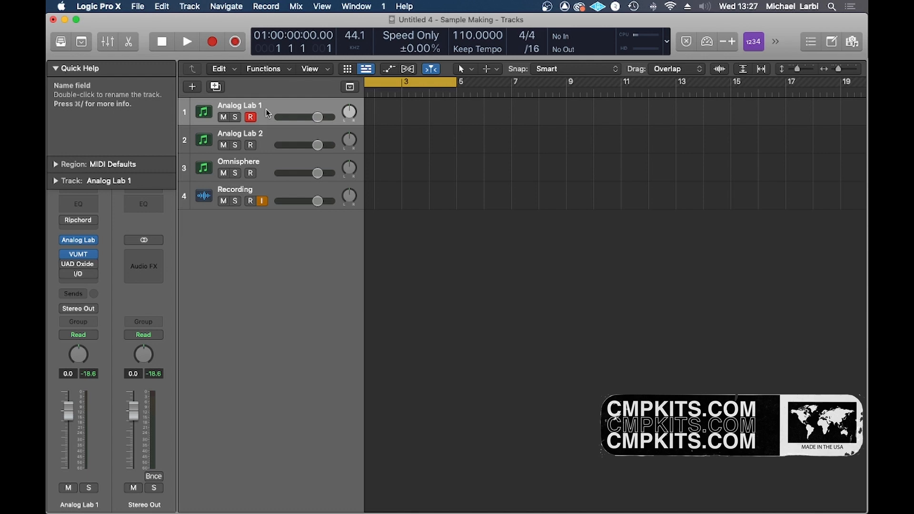
key(x)
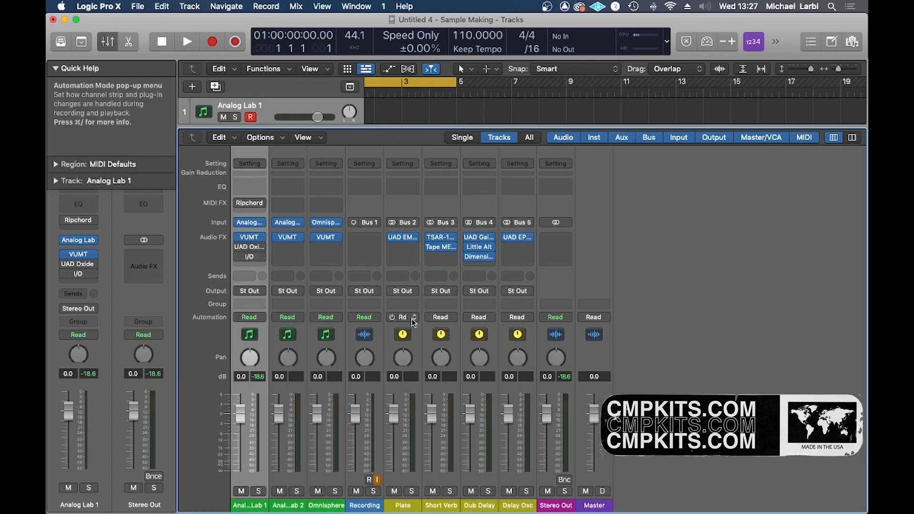
- Open the UAD EMT 140 reverb on the Plate channel and move its window clear of the channel's effect slots
click(418, 338)
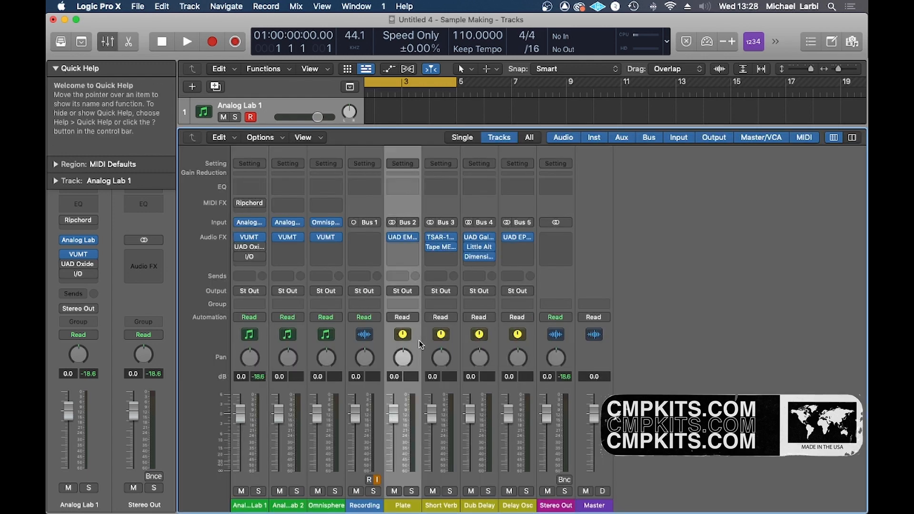
mouse_move(412, 239)
click(403, 237)
drag(562, 188, 545, 194)
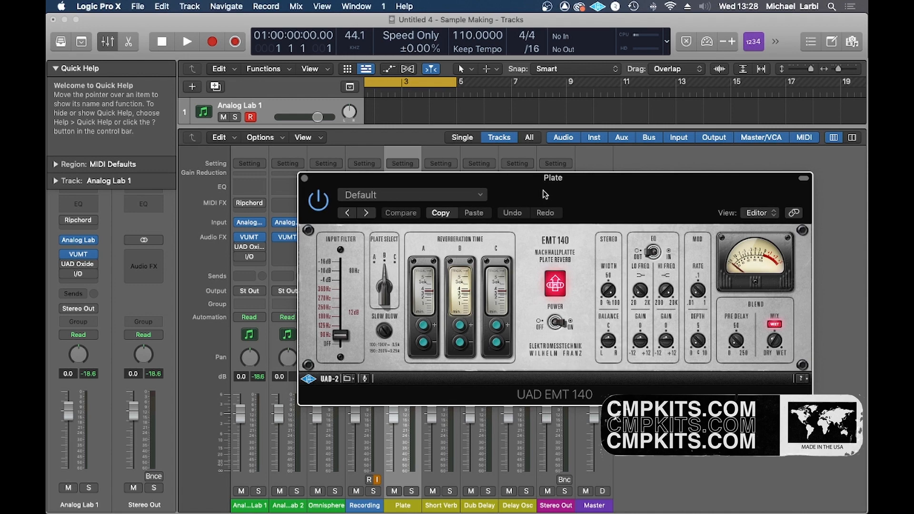
drag(545, 194, 704, 126)
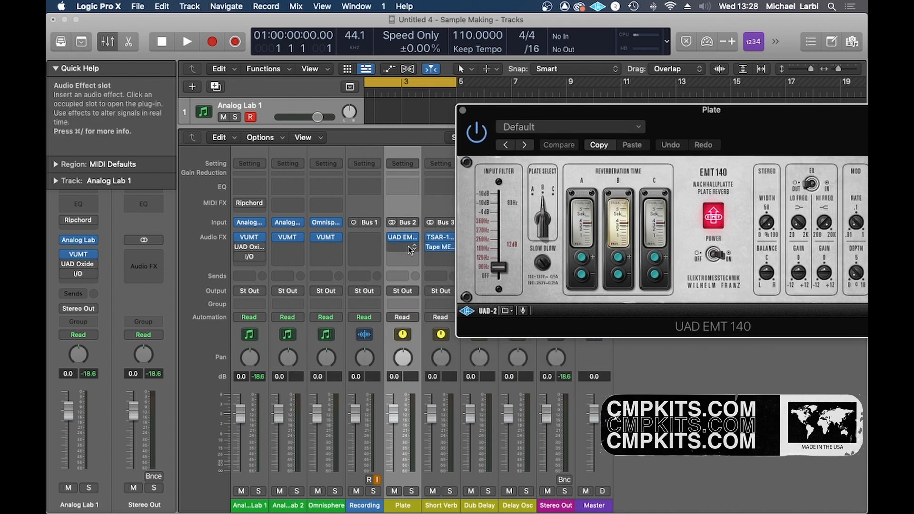
- Insert Arturia's Rev PLATE-140 in stereo below the UAD EMT 140 on the Plate channel
click(403, 246)
mouse_move(442, 475)
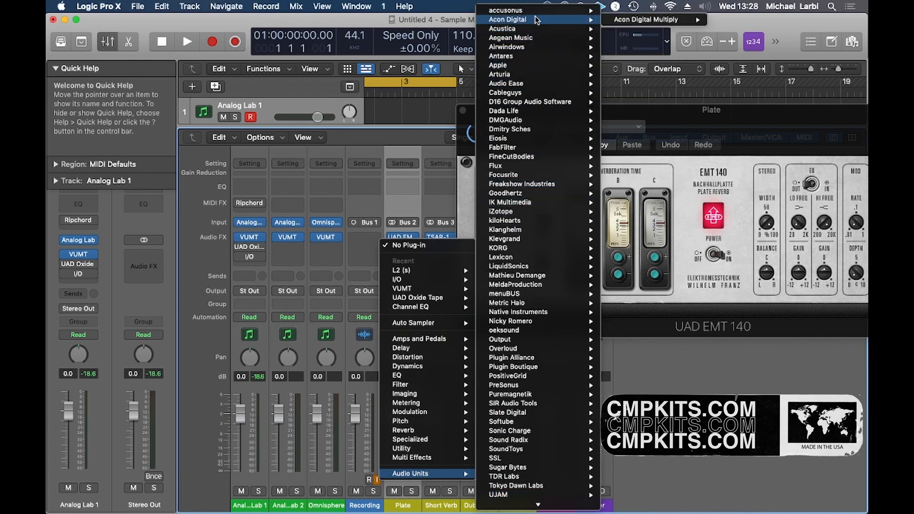
mouse_move(536, 75)
mouse_move(638, 84)
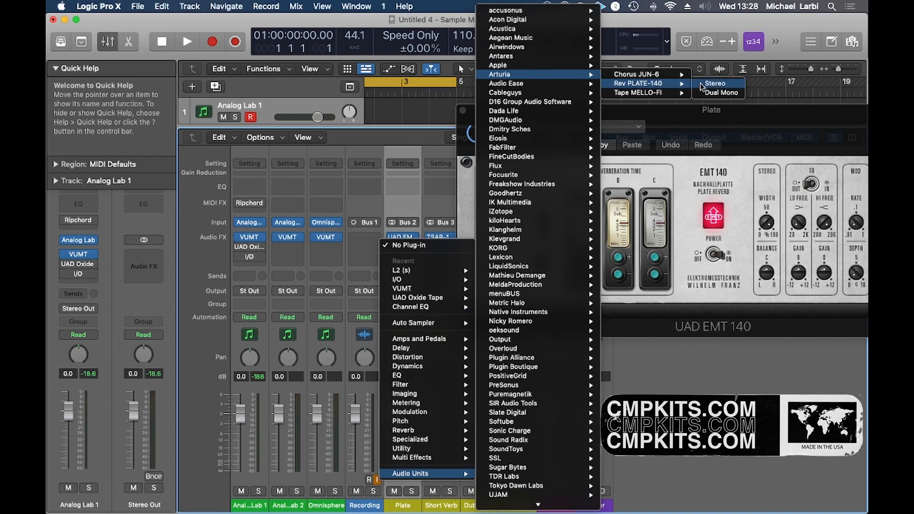
click(704, 83)
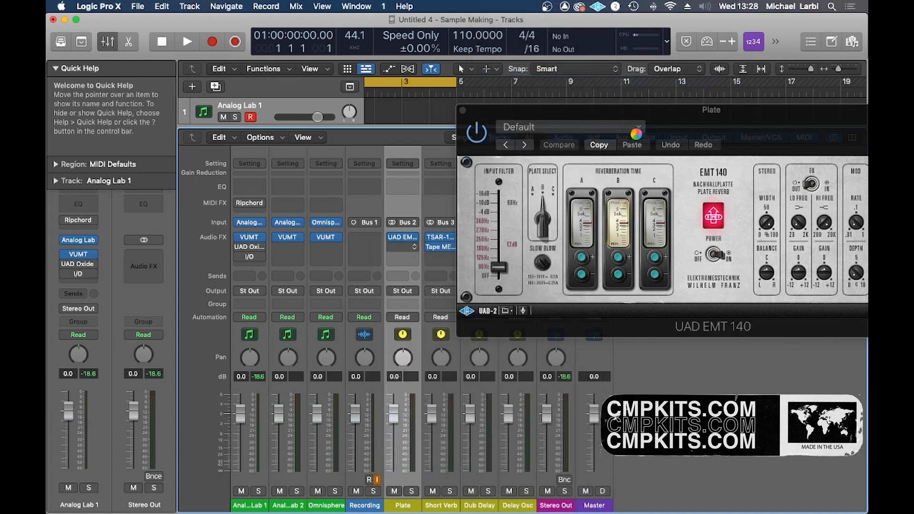
- Place the two reverb windows side by side and set the Rev PLATE-140 blend to fully wet, 1.00
drag(697, 128, 681, 123)
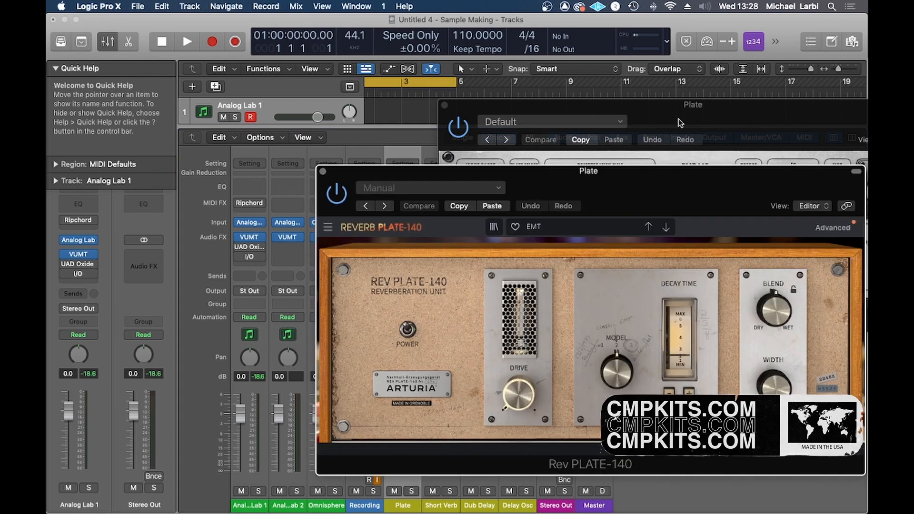
click(681, 123)
drag(395, 176, 148, 152)
mouse_move(541, 301)
drag(529, 299, 530, 288)
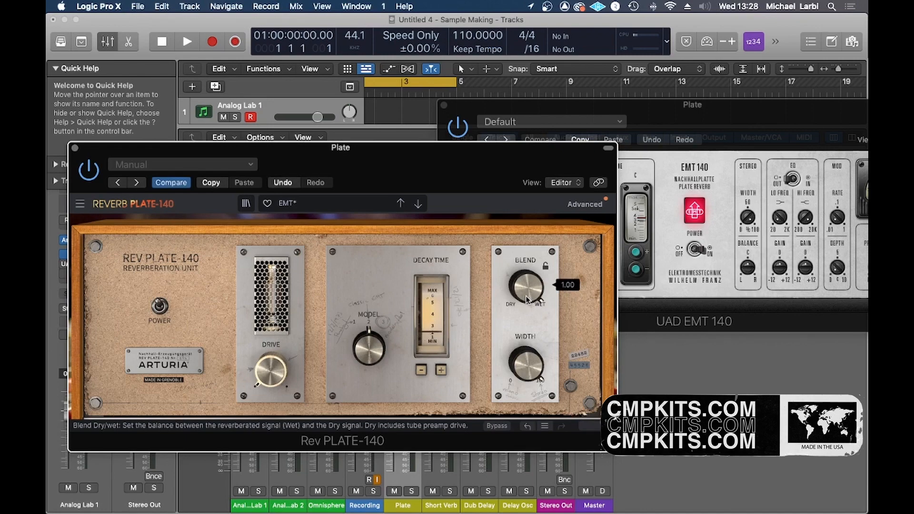
- Bring the UAD EMT 140 window fully into view and close the Rev PLATE-140 window
click(642, 174)
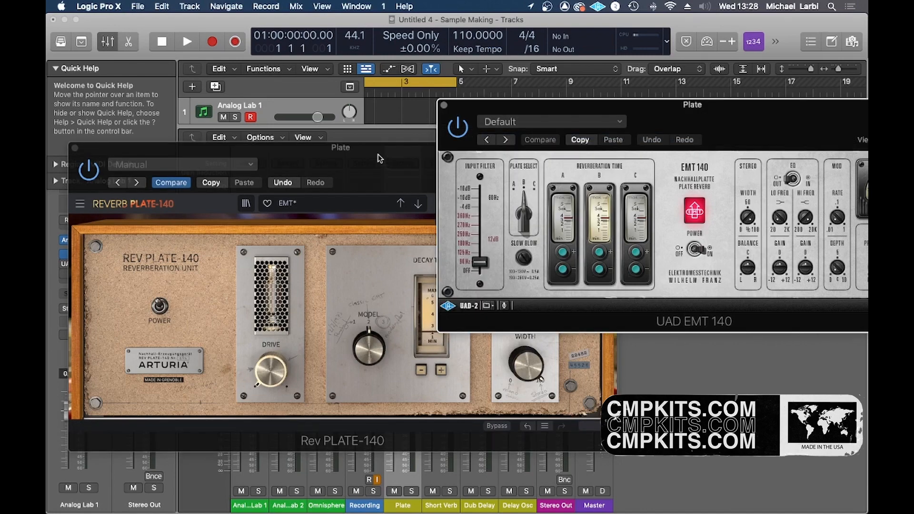
drag(661, 116, 567, 117)
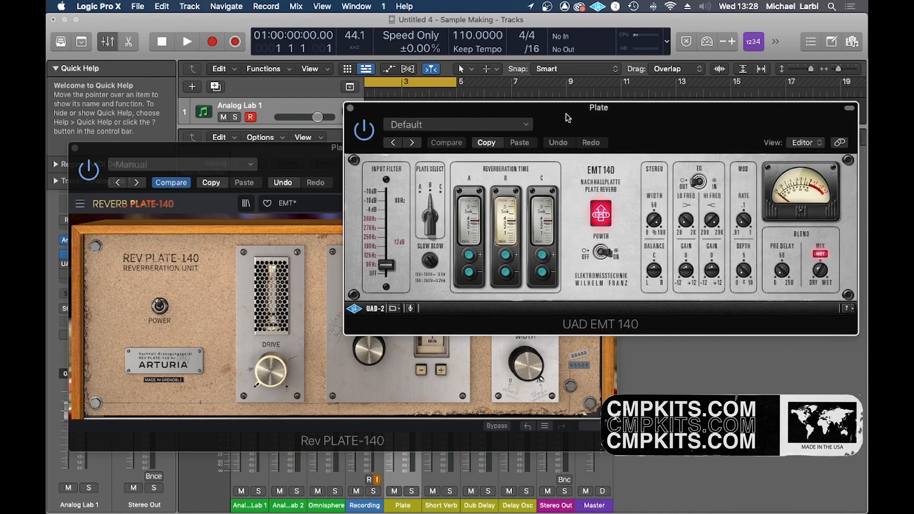
click(75, 149)
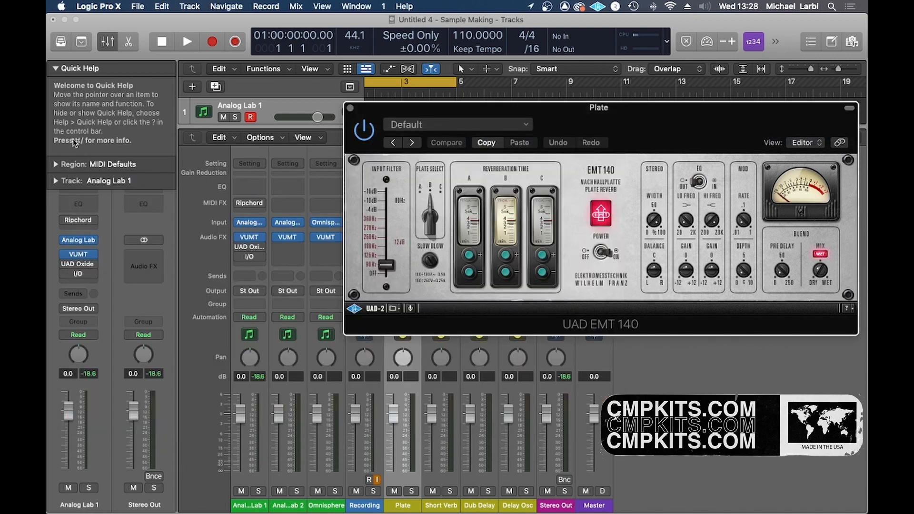
- Collapse the Quick Help section and move the UAD EMT 140 window below the mixer's effect slots
click(55, 68)
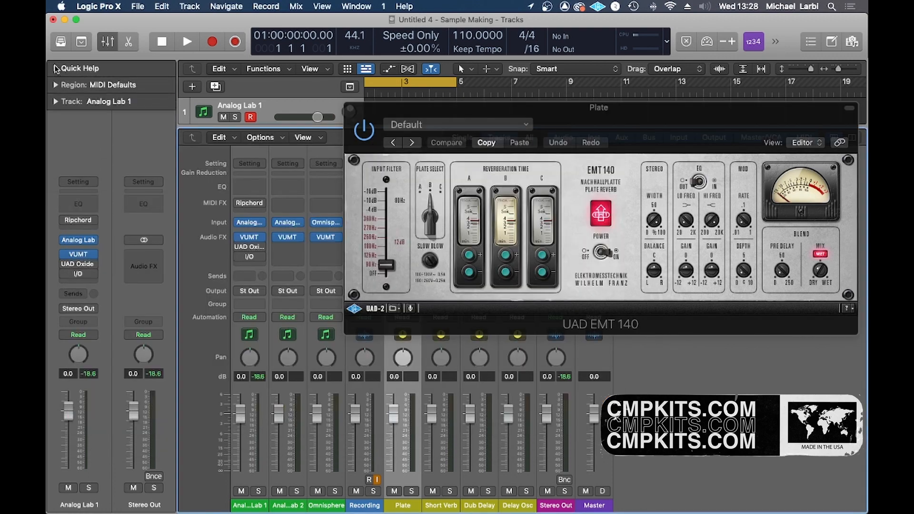
drag(659, 135, 559, 301)
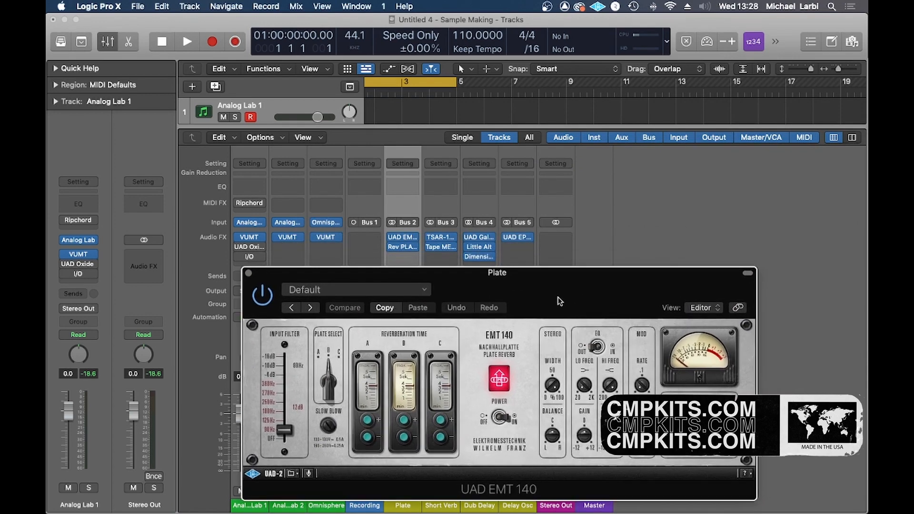
- Remove the Rev PLATE-140 from the Plate channel
click(414, 249)
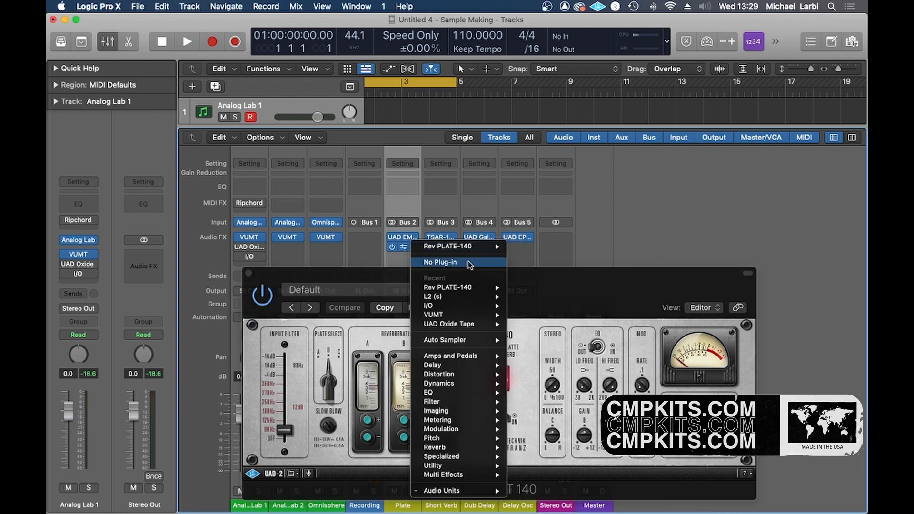
key(Escape)
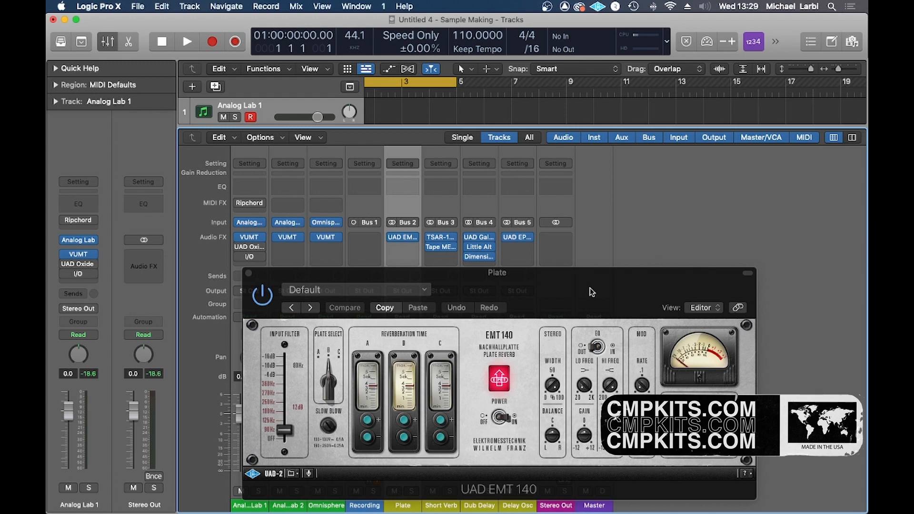
- Move the UAD EMT 140 window aside, close it, and keep the Plate channel's empty effect slot on No Plug-in
drag(591, 291, 703, 305)
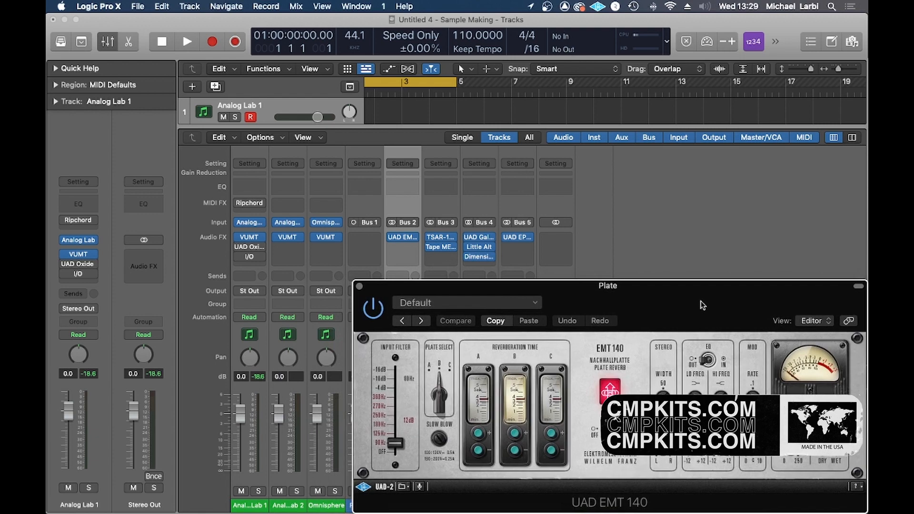
click(360, 287)
click(405, 248)
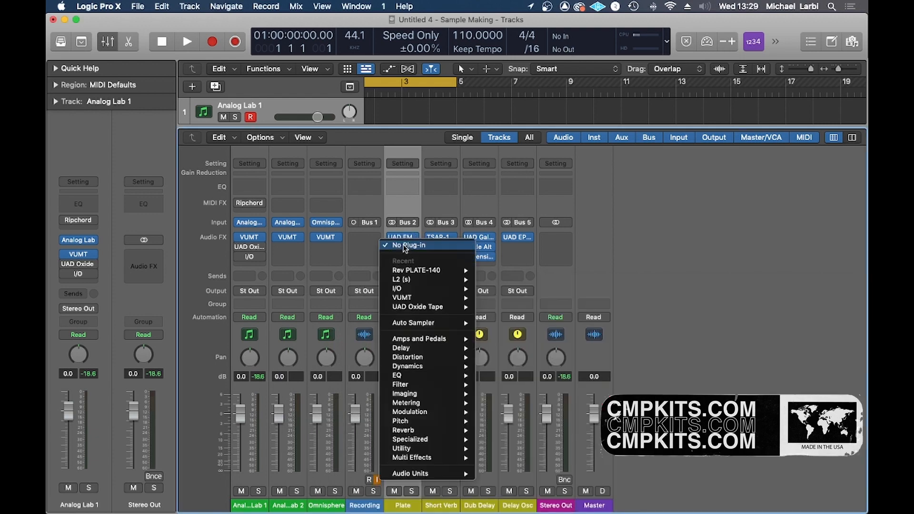
click(403, 245)
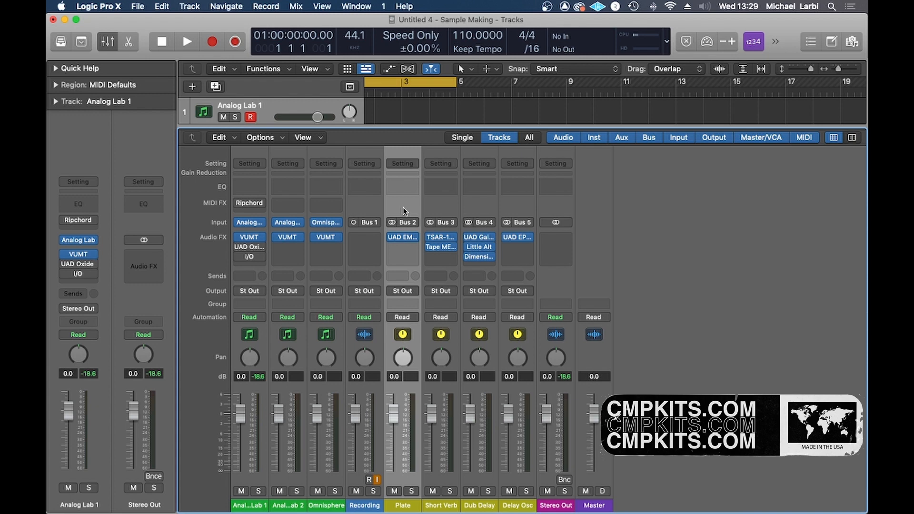
- Reopen the Plate channel's UAD EMT 140, bring its window fully into view to examine its reverb controls, and close it
click(404, 238)
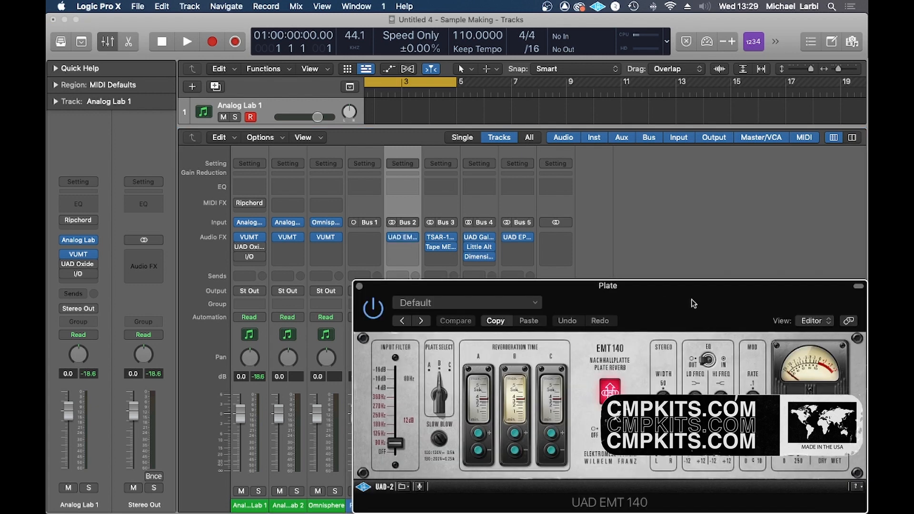
drag(684, 298, 661, 253)
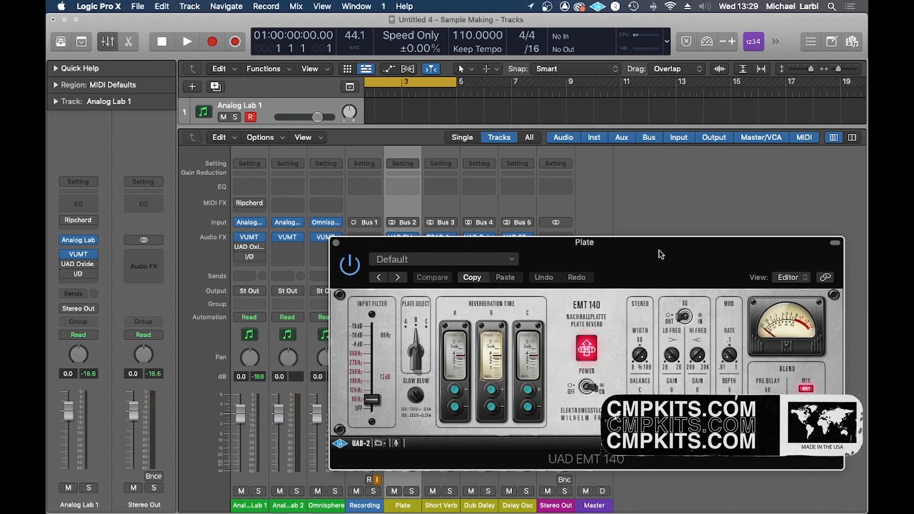
drag(660, 258, 638, 215)
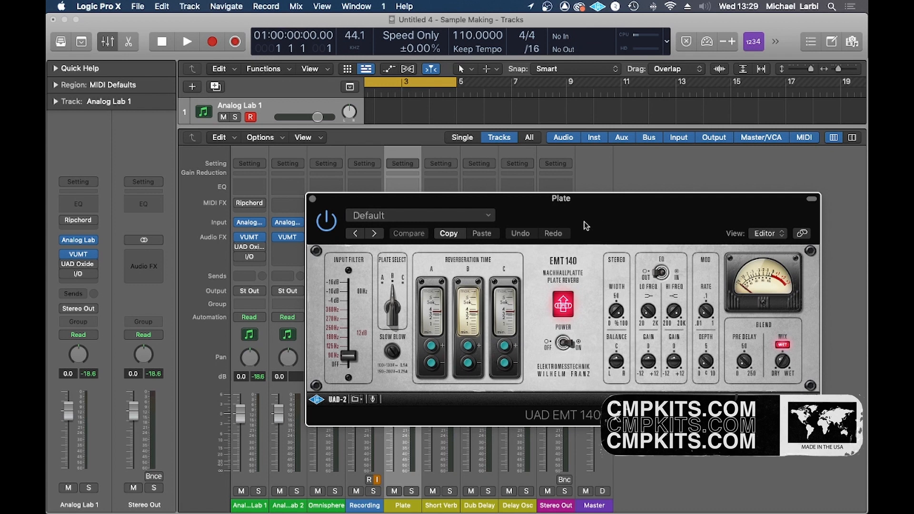
click(471, 348)
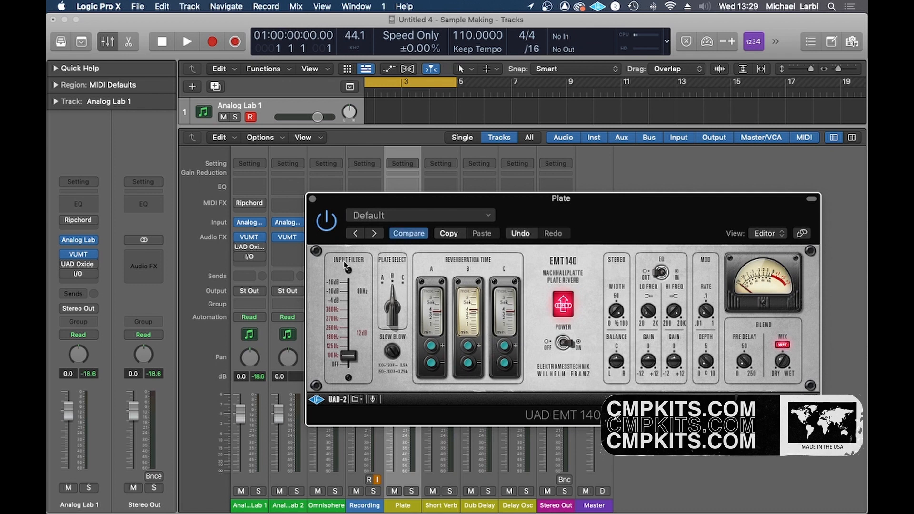
click(312, 199)
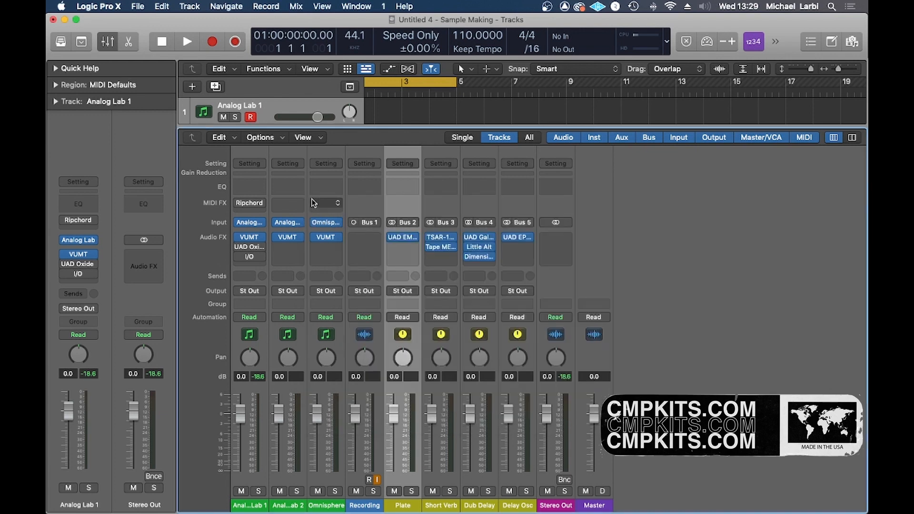
- Set the reverb time of the Short Verb channel's TSAR-1R to 0.54 s and close its window
click(444, 208)
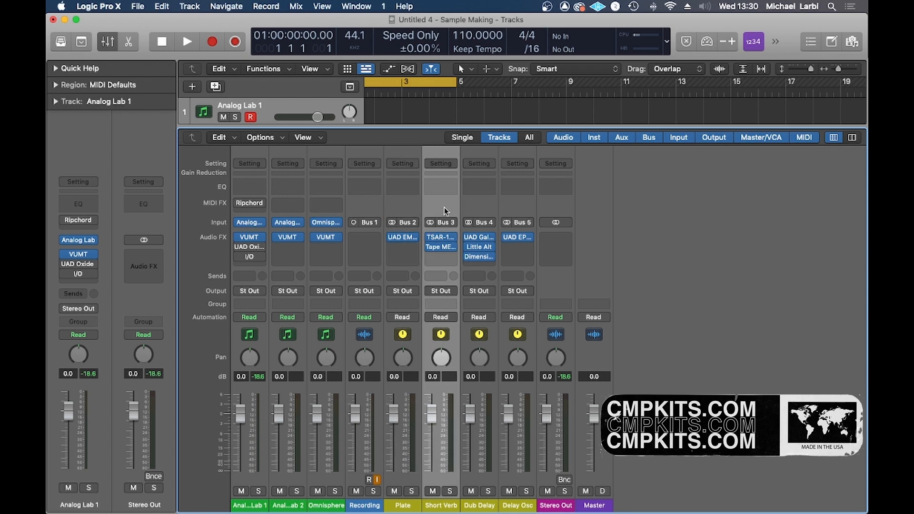
click(441, 237)
drag(456, 175, 456, 119)
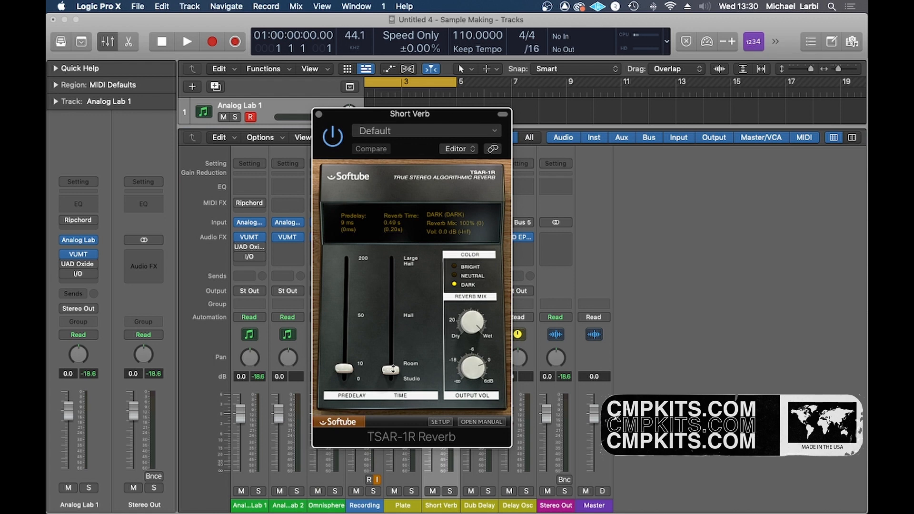
drag(390, 370, 394, 370)
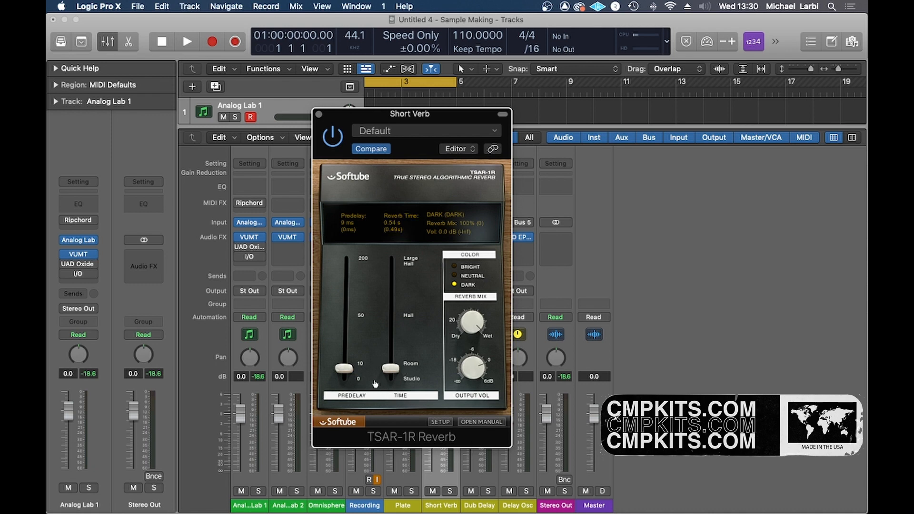
click(319, 114)
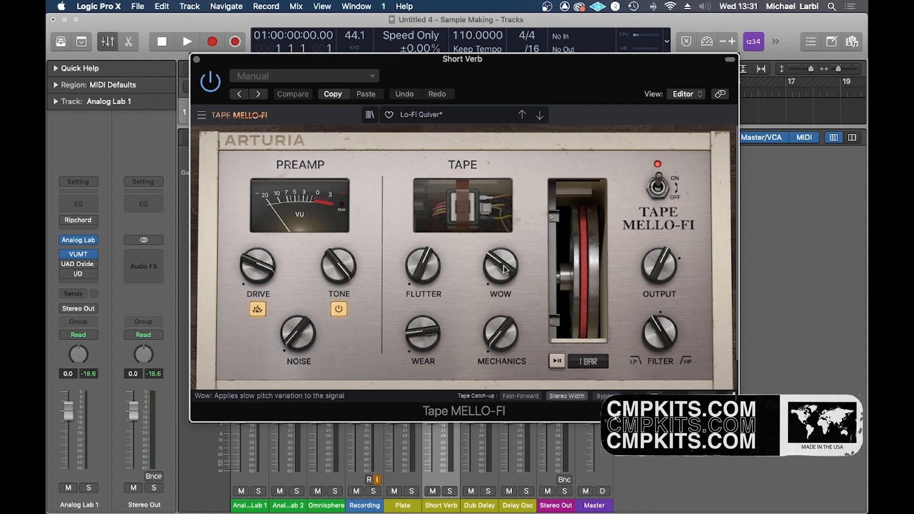
- Finish viewing the Tape MELLO-FI on the Short Verb channel and close its window
click(196, 59)
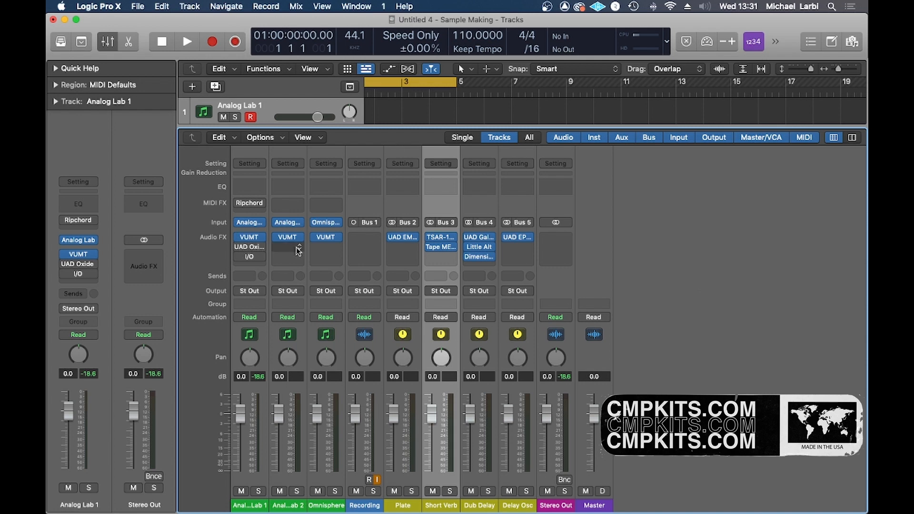
click(317, 252)
click(348, 201)
- View the Dub Delay channel's UAD Galaxy Tape Echo, Little AlterBoy and Dimension Expander, closing each window after examining it
click(482, 238)
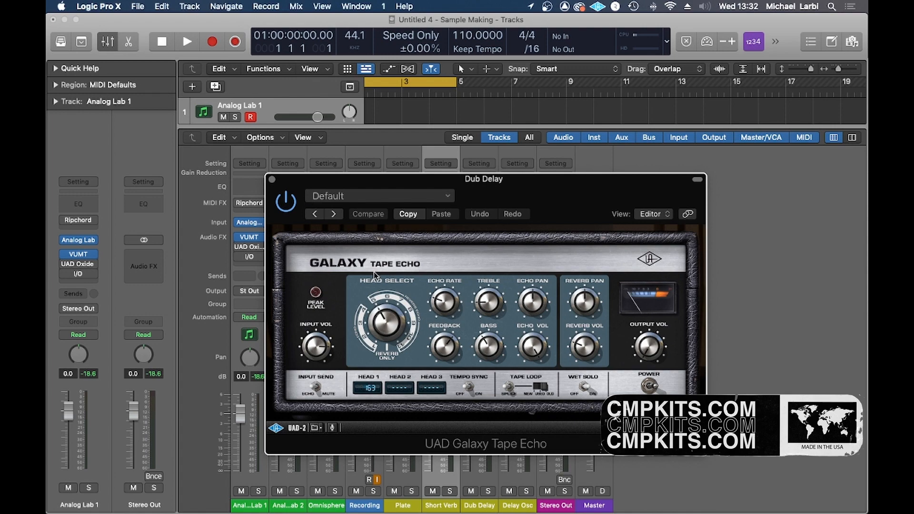
click(273, 179)
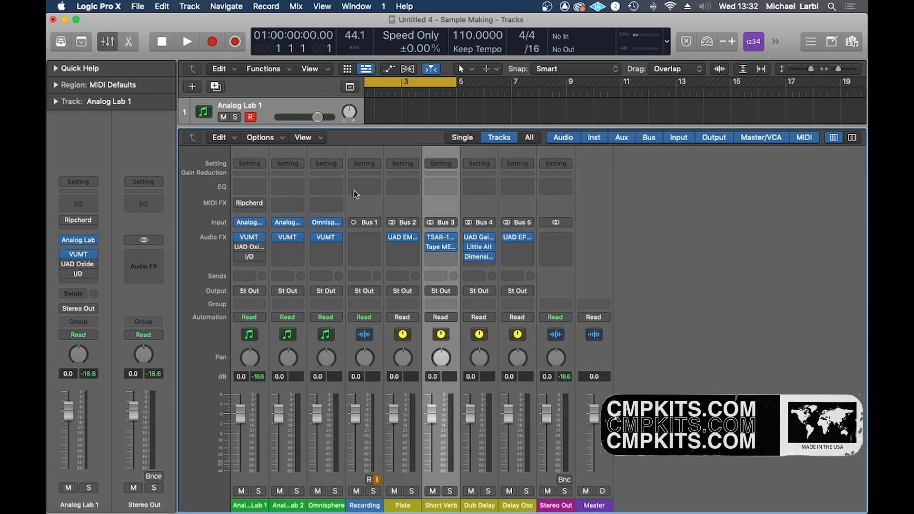
click(481, 246)
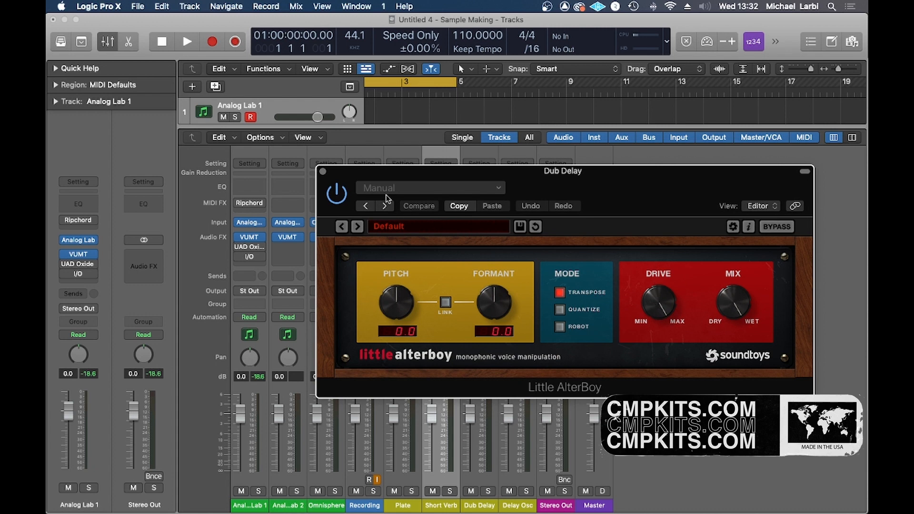
click(323, 171)
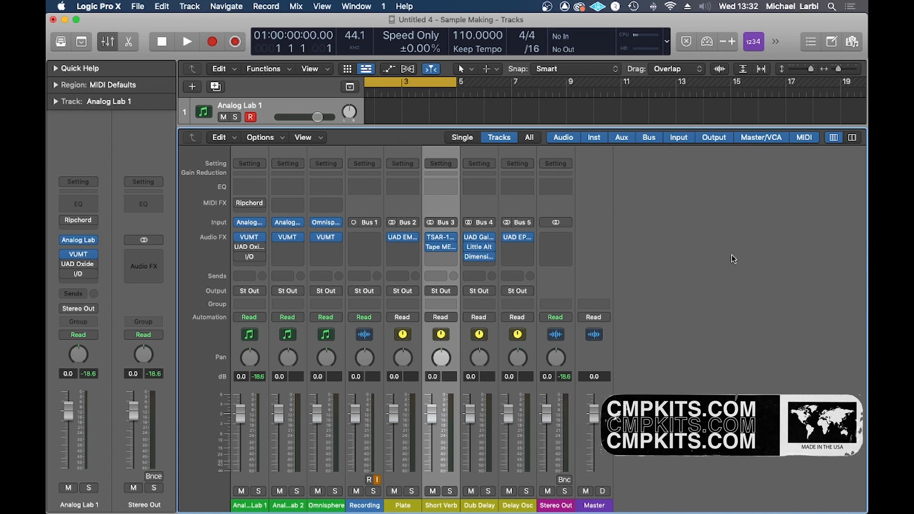
click(481, 237)
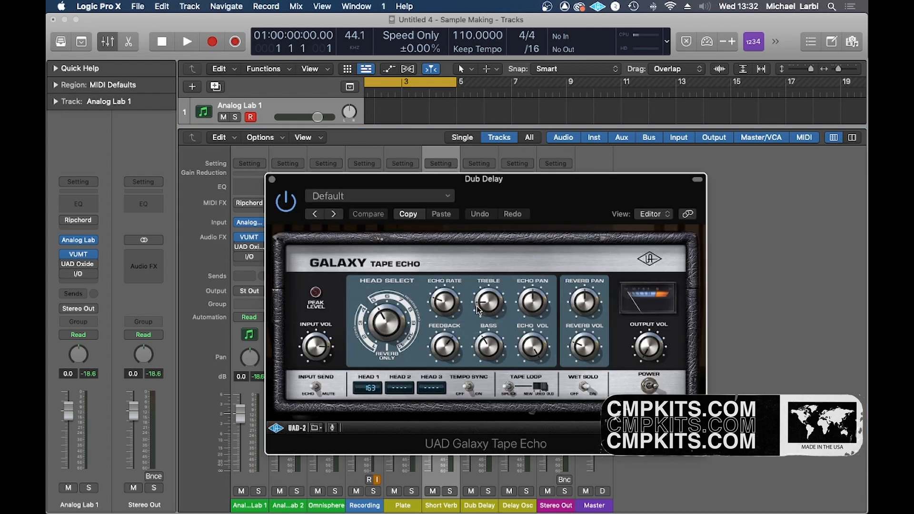
click(272, 179)
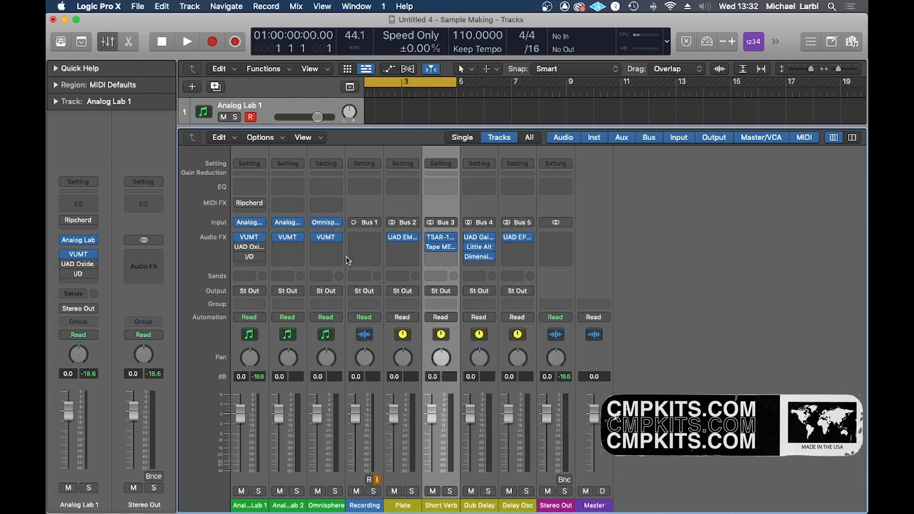
click(479, 256)
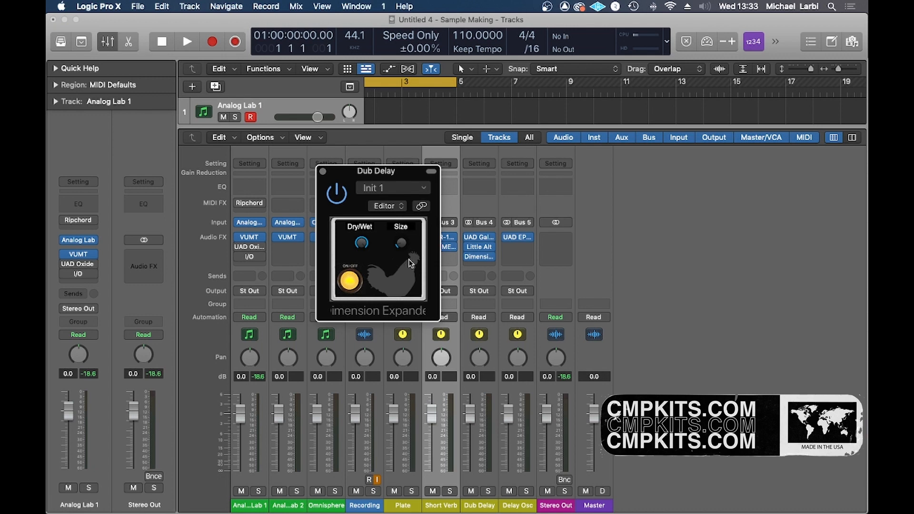
click(322, 172)
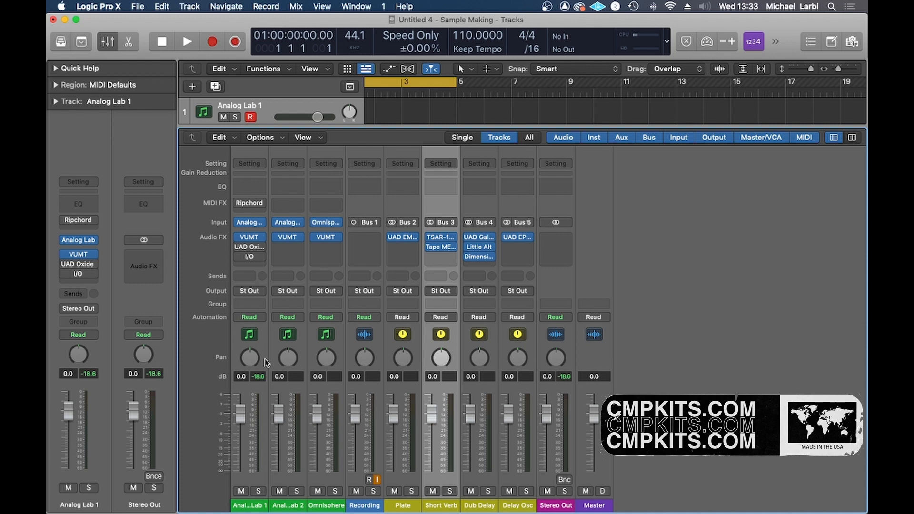
- Select the Delay Osc channel, examine its UAD EP-34 Tape Echo in full view, and close the window
click(497, 346)
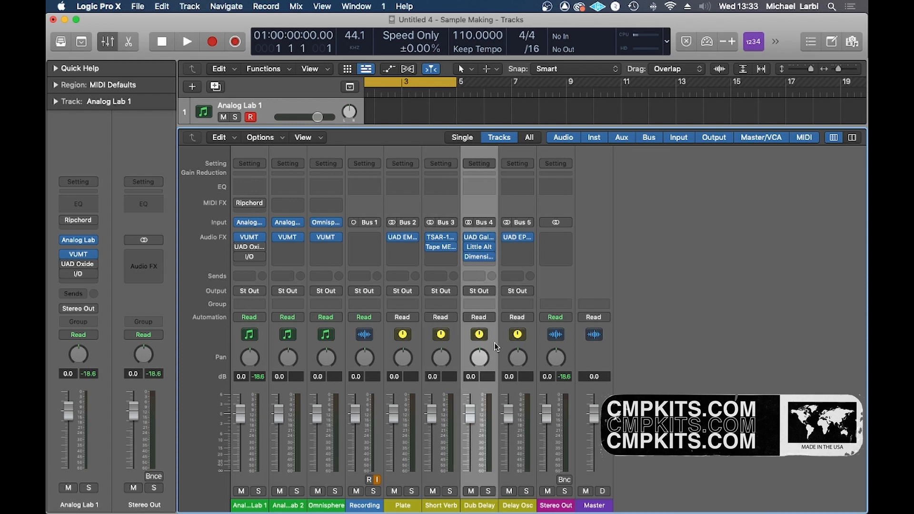
click(533, 338)
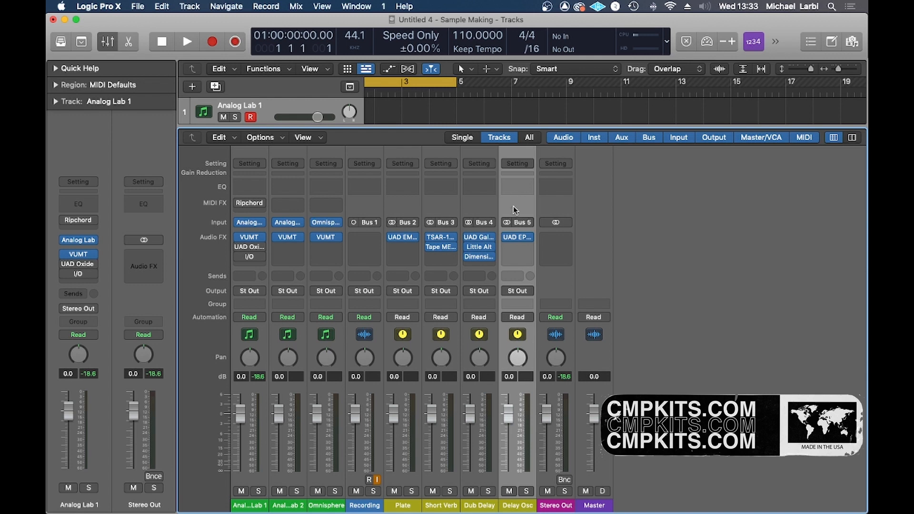
click(517, 240)
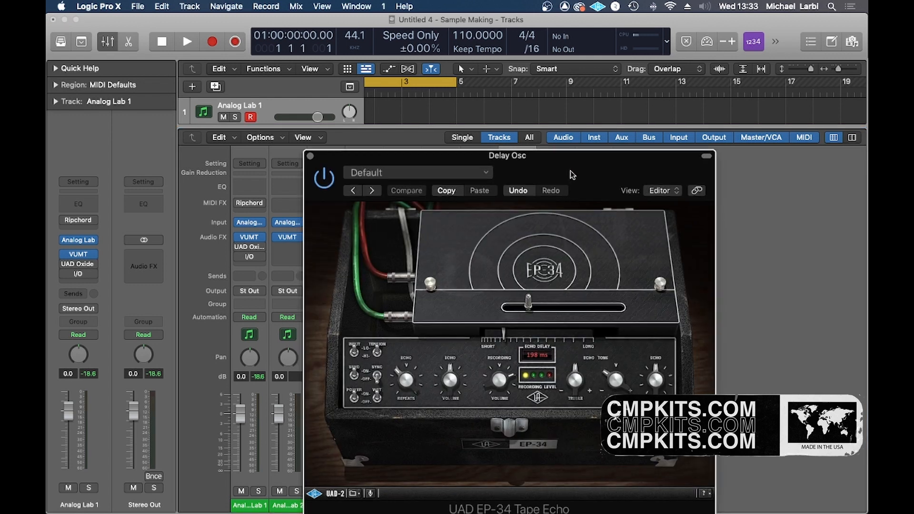
drag(571, 172, 559, 96)
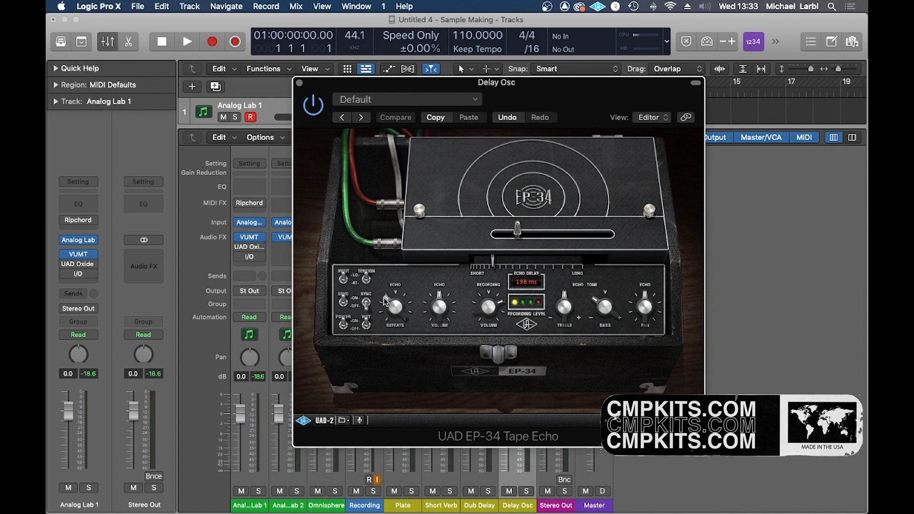
click(299, 83)
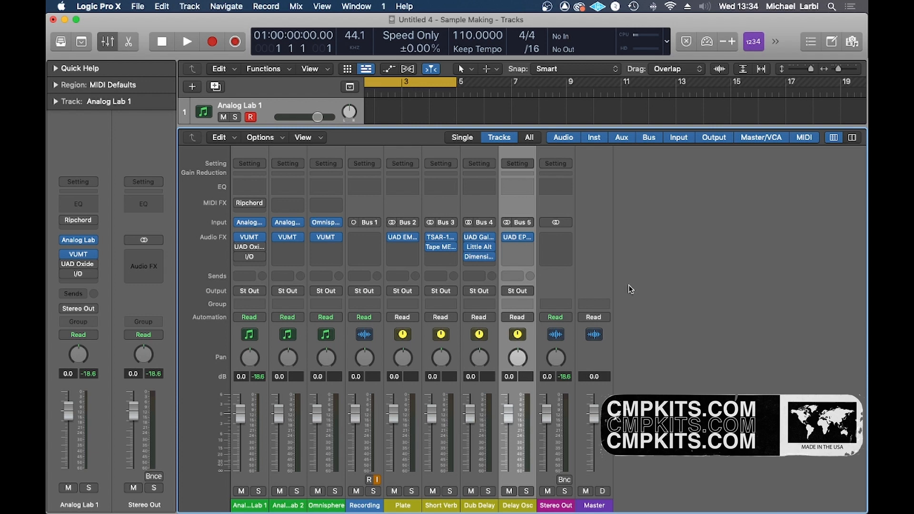
click(569, 250)
mouse_move(613, 275)
click(673, 219)
- Insert a stereo L2 (s) limiter on the Stereo Out channel with an out ceiling of -0.2 and a threshold of -15.0
click(565, 247)
mouse_move(595, 279)
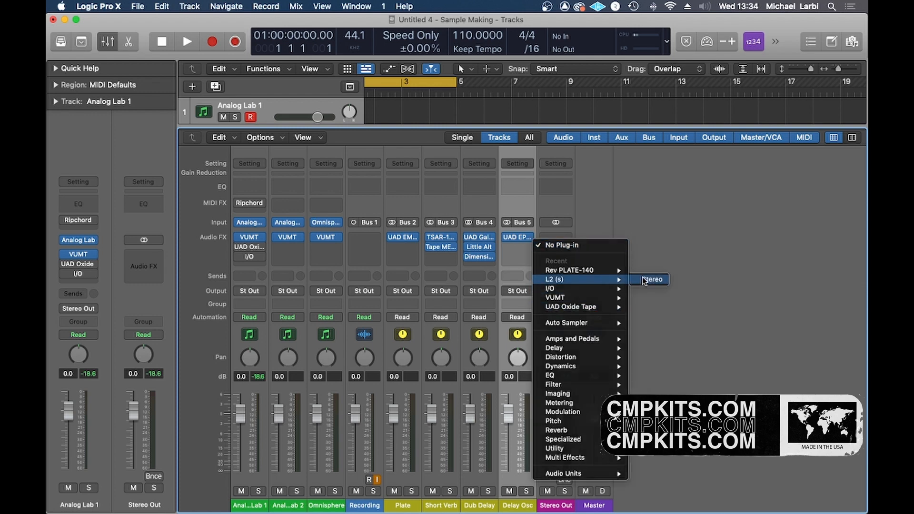
click(643, 279)
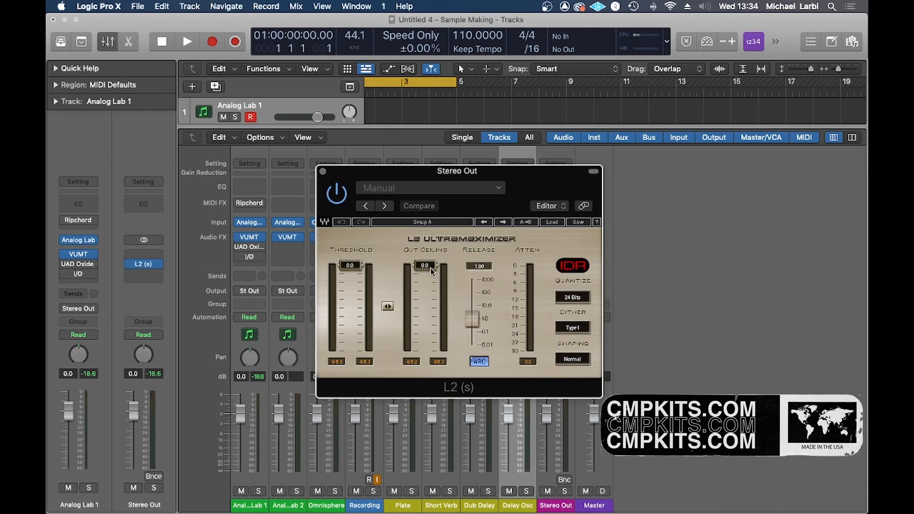
drag(430, 267, 431, 269)
drag(356, 266, 356, 307)
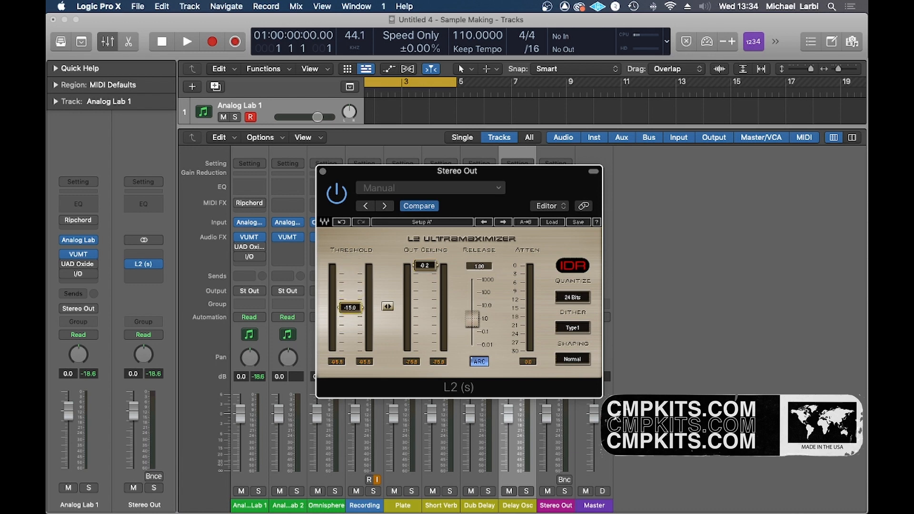
click(323, 172)
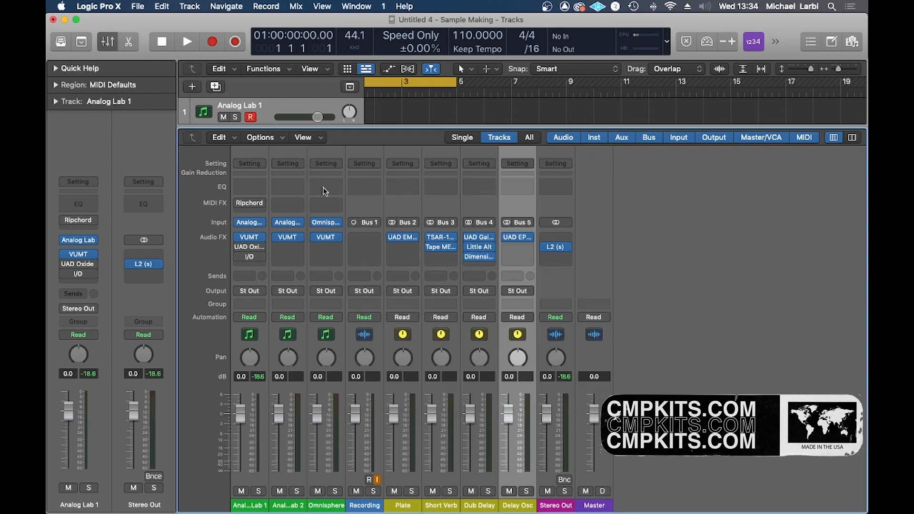
- Hide the mixer, then view the Analog Lab instrument on the Analog Lab 1 track and close its window
key(x)
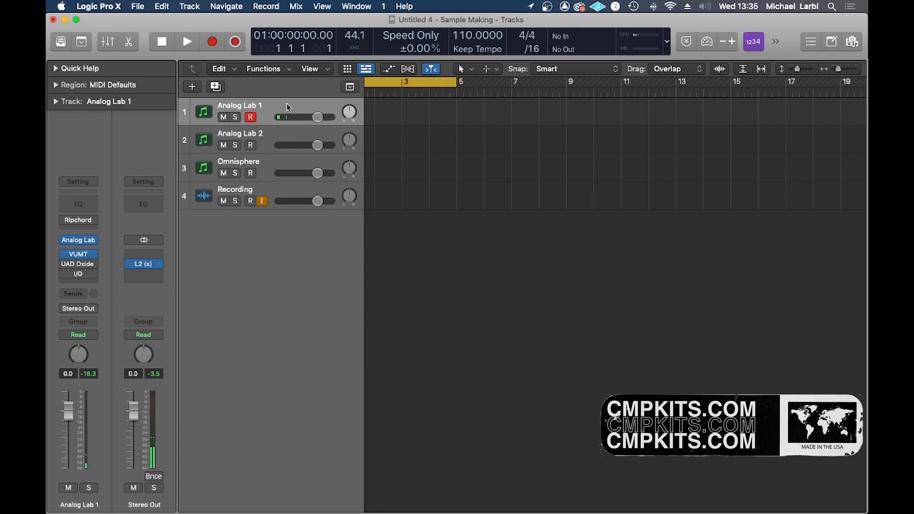
click(78, 241)
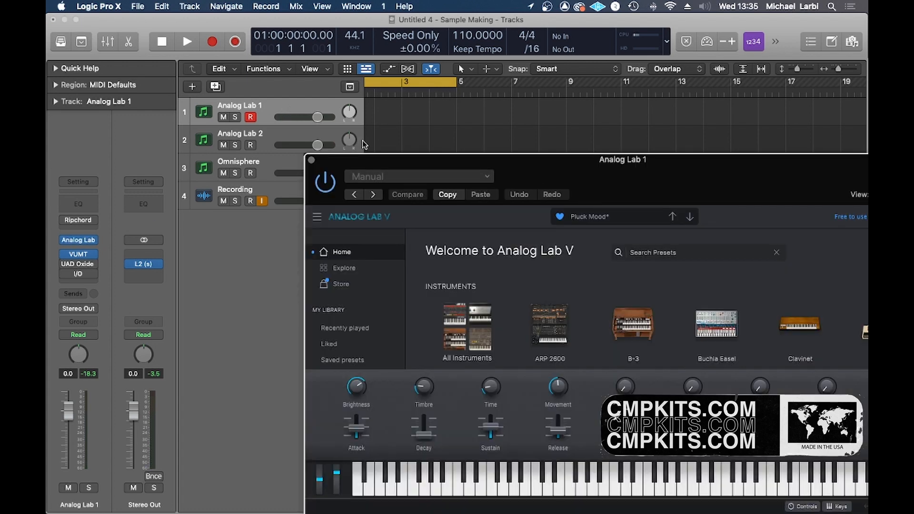
click(311, 162)
- Try removing Ripchord from the Analog Lab 1 track's MIDI effect slot and undo the removal
mouse_move(91, 221)
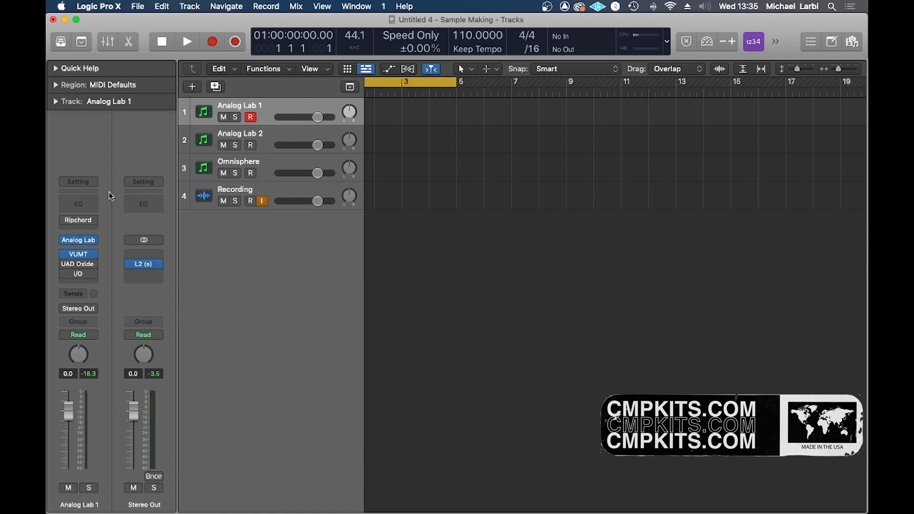
click(94, 220)
click(120, 246)
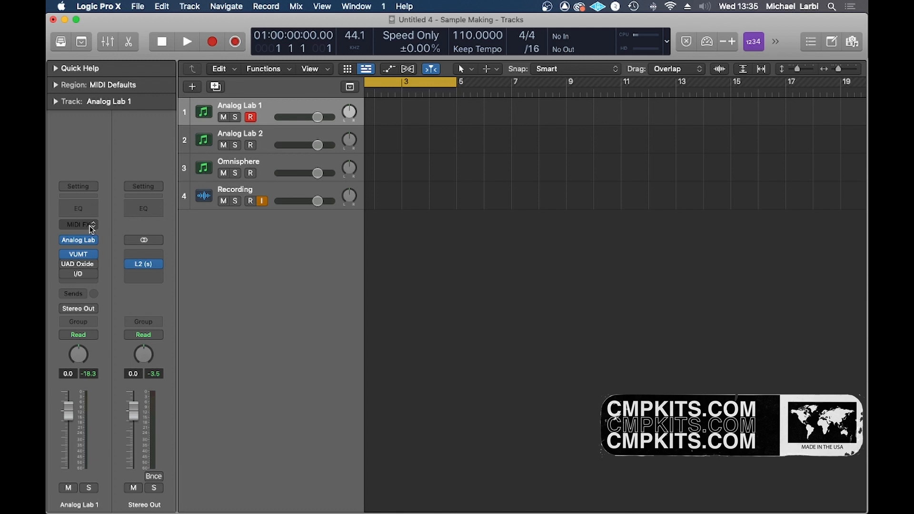
key(super+z)
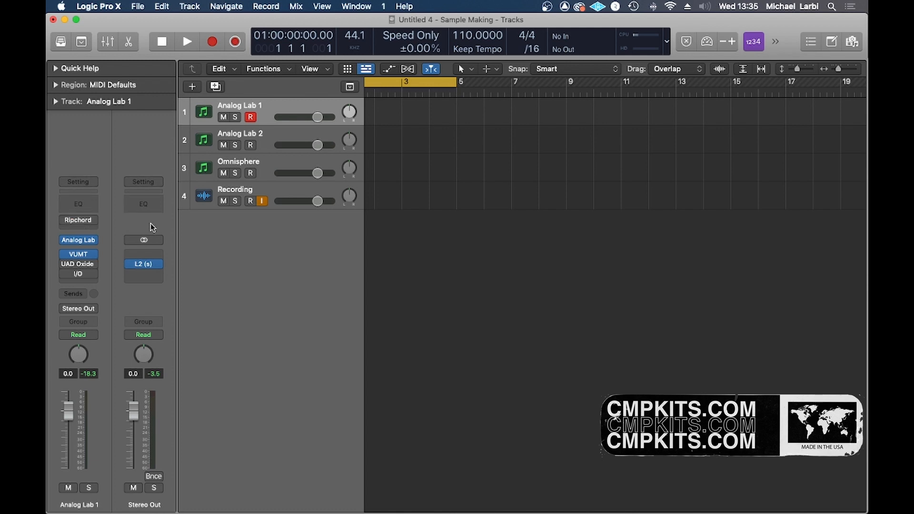
- Load the Still Over It - Toxic preset in Ripchord on the Analog Lab 1 track and close its window
click(78, 220)
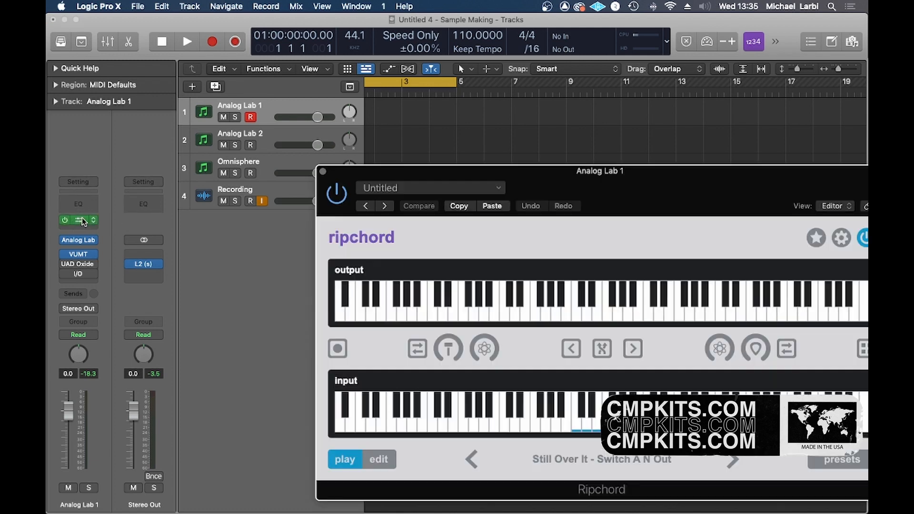
drag(644, 177, 464, 81)
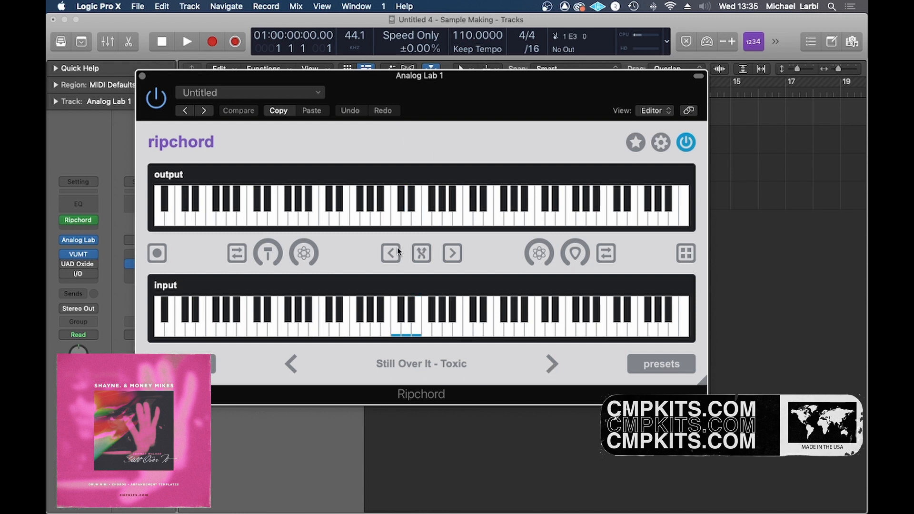
click(142, 76)
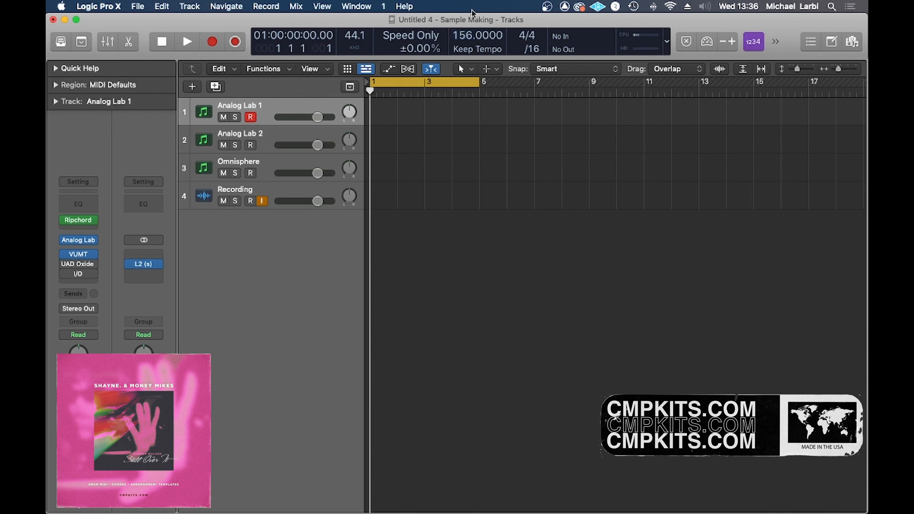
- Record a four-bar MIDI chord part on the Analog Lab 1 track from bar 1
key(shift+Return)
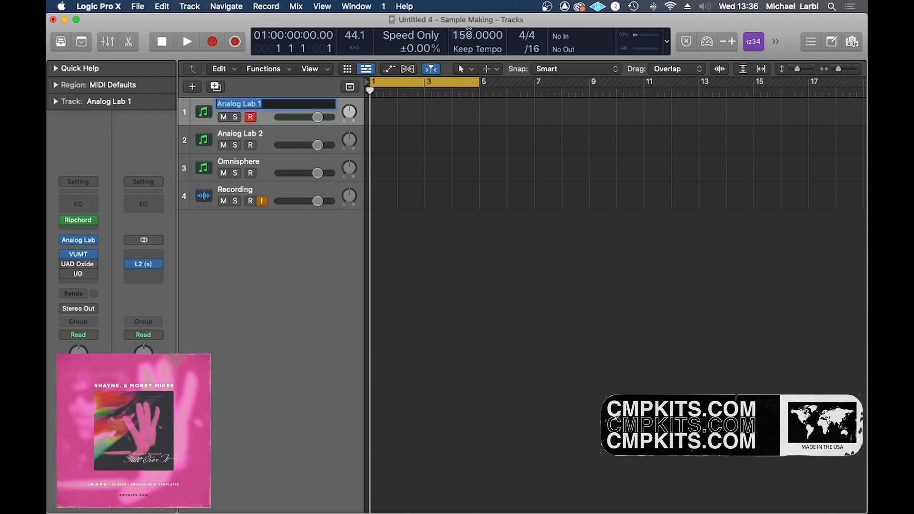
click(542, 149)
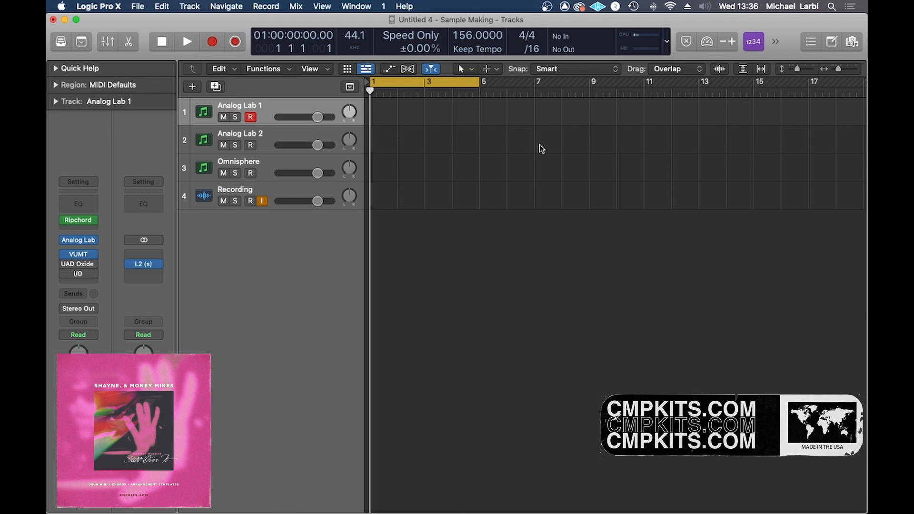
key(r)
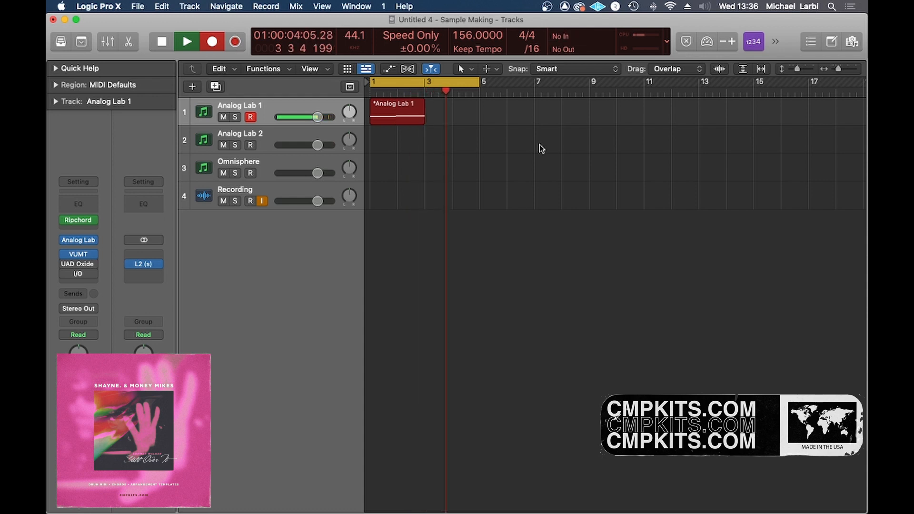
key(space)
- Quantize all the recorded notes of the Analog Lab 1 region to 1/8 Note in the Piano Roll
key(e)
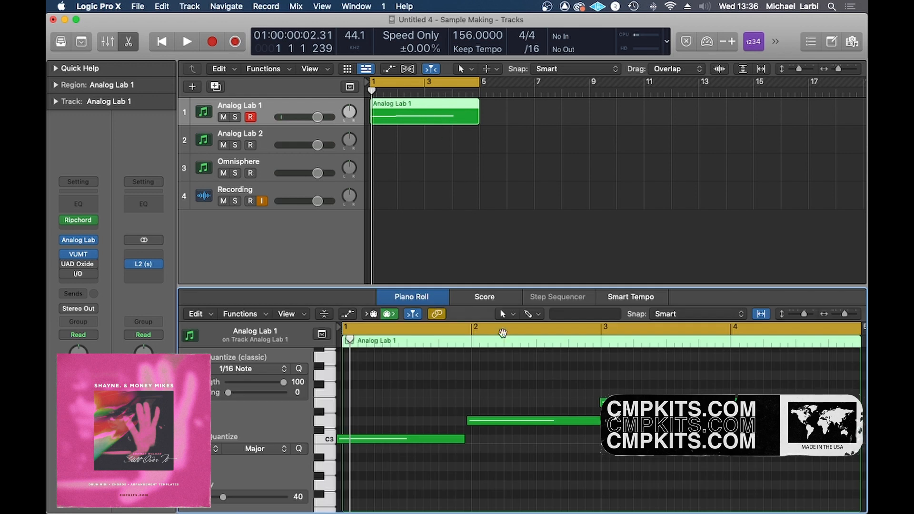
drag(392, 455, 667, 388)
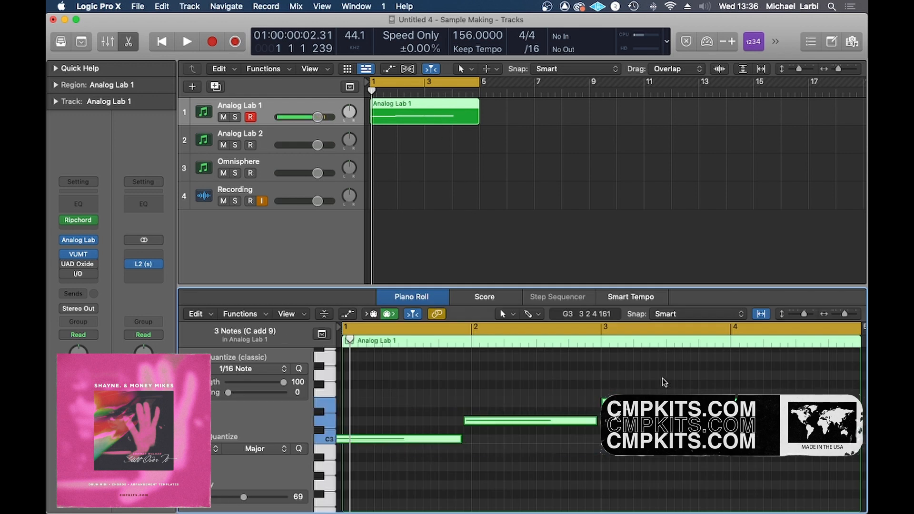
click(236, 369)
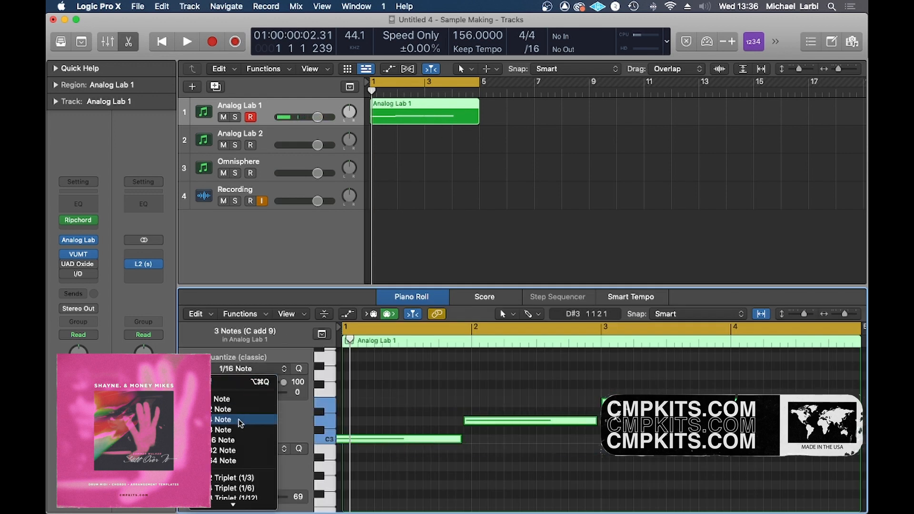
click(234, 430)
click(570, 453)
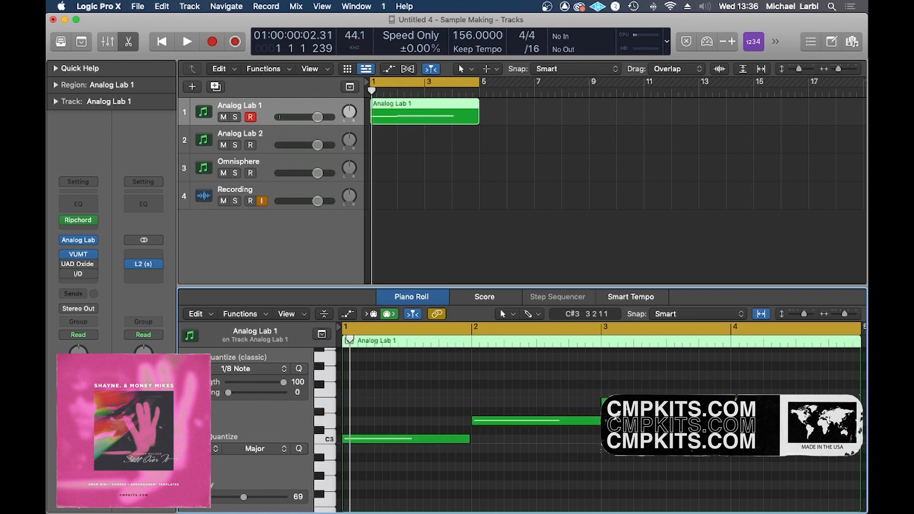
- Lengthen the notes in the Piano Roll so the first ends at bar 2 and the last reaches the region's end
click(483, 421)
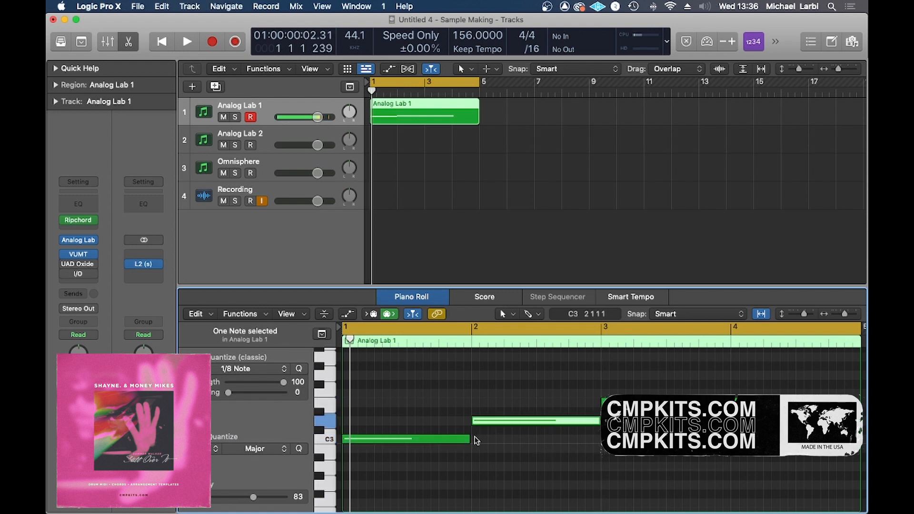
drag(469, 439, 471, 440)
drag(597, 423, 723, 404)
scroll(643, 412, right, 3)
click(465, 341)
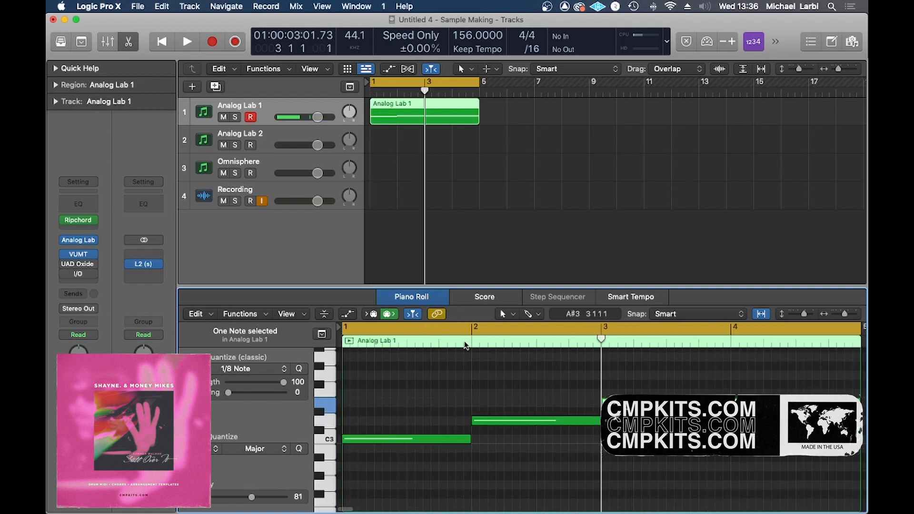
- Hide the Piano Roll and listen to the Analog Lab 1 region from its start
key(e)
key(Return)
key(space)
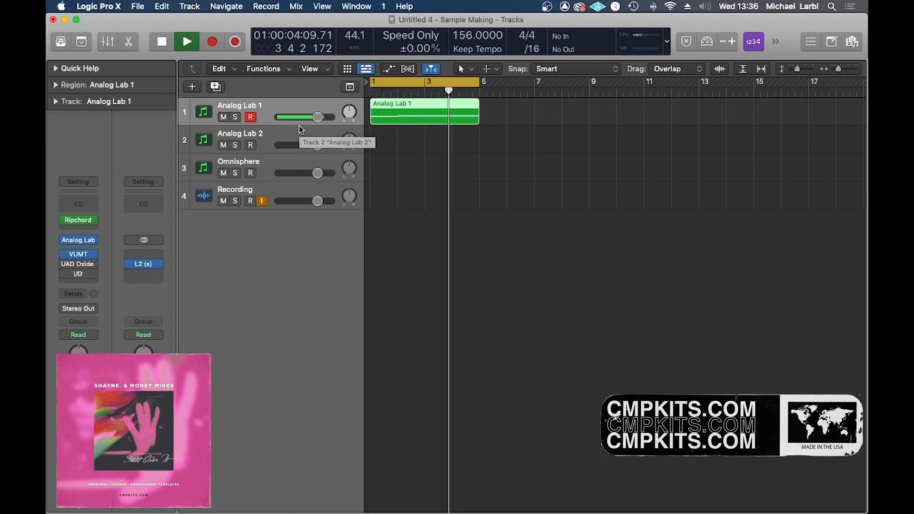
key(space)
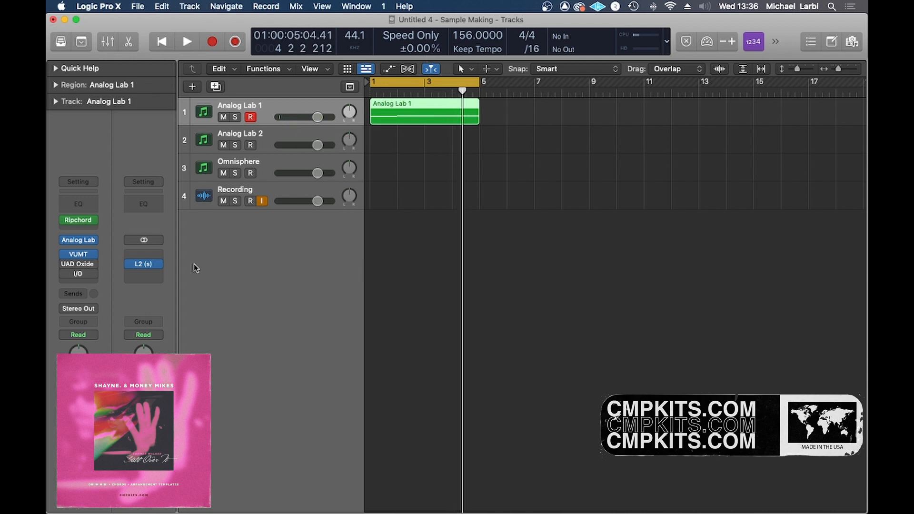
- Set the VUMT trim on Analog Lab 1 to -6.9 during playback, then close the plug-in window
click(77, 256)
key(space)
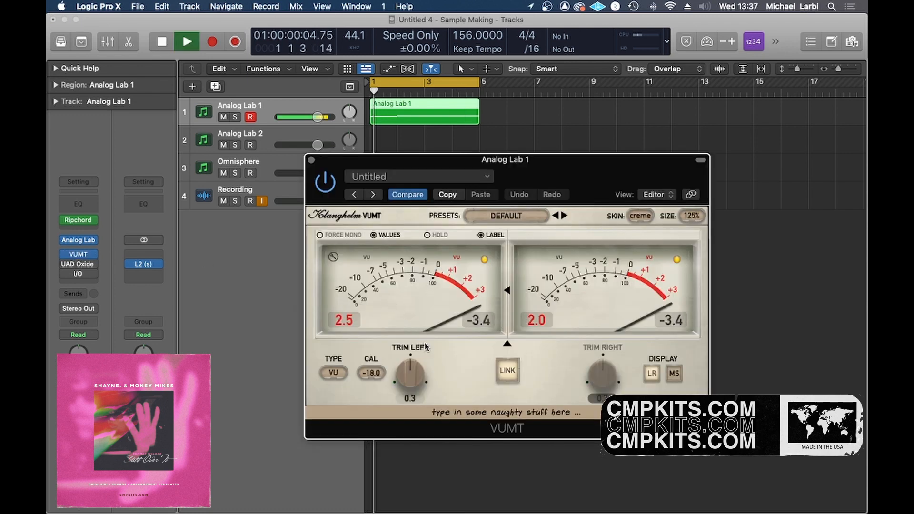
drag(415, 369, 407, 411)
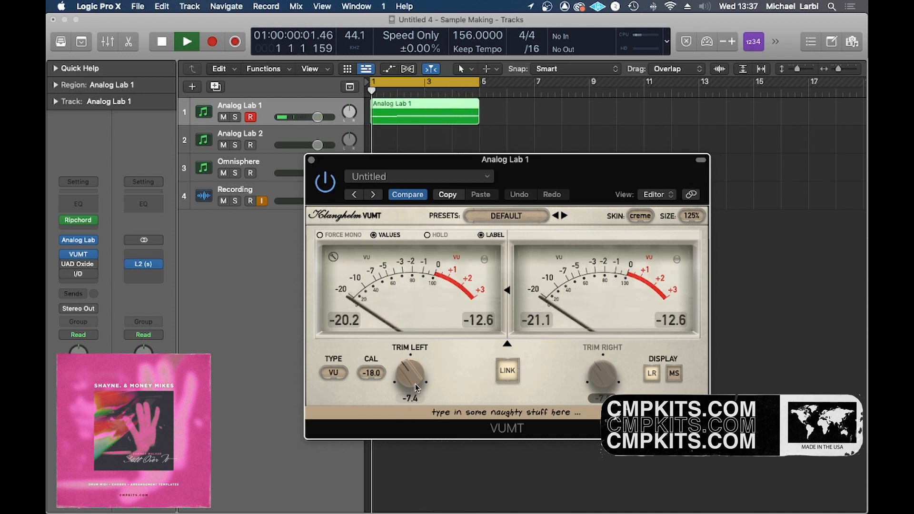
drag(417, 371, 416, 367)
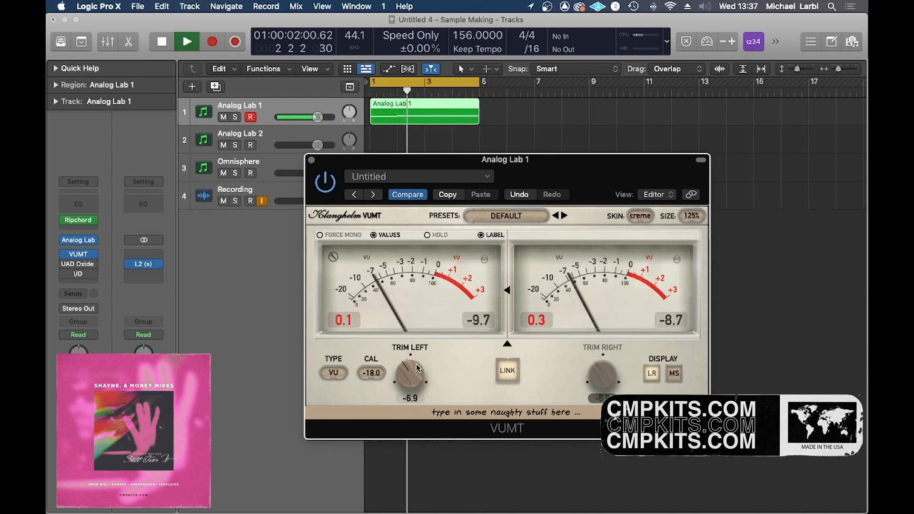
click(312, 160)
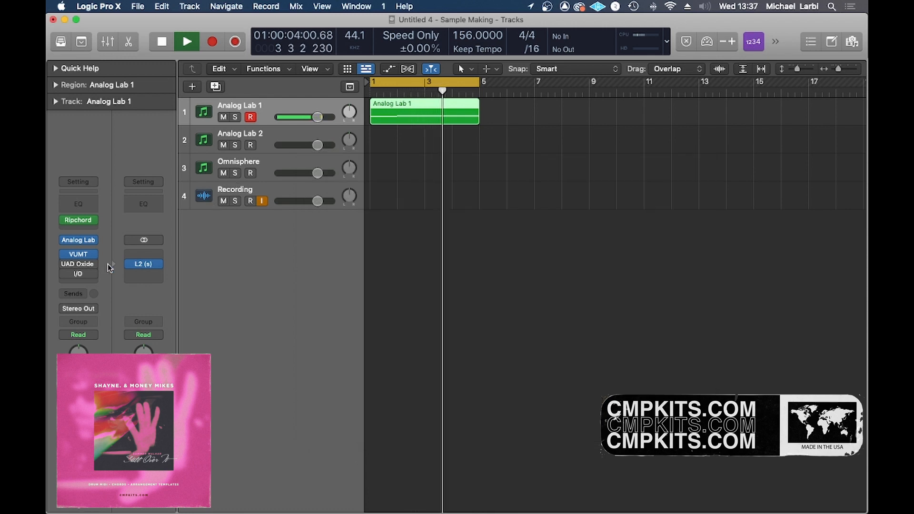
- Stop playback, open the UAD Oxide Tape on Analog Lab 1, and adjust its input level
mouse_move(68, 265)
key(space)
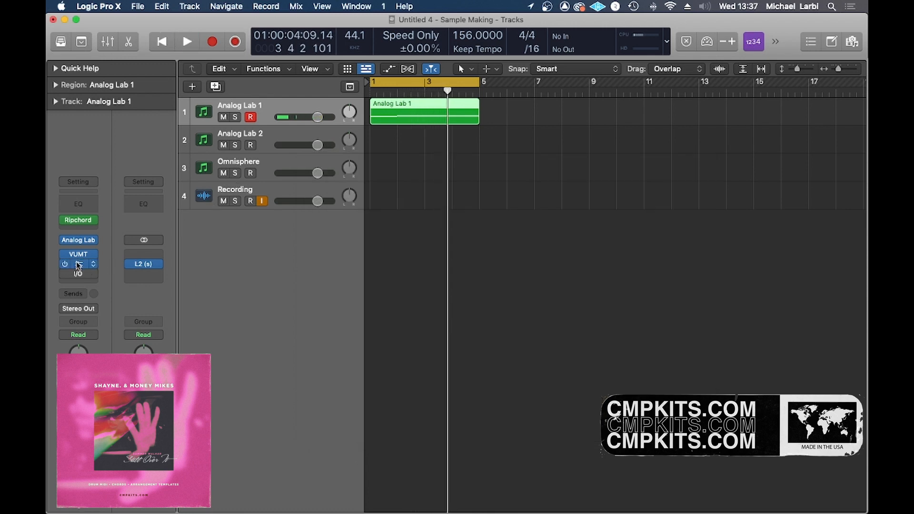
click(82, 265)
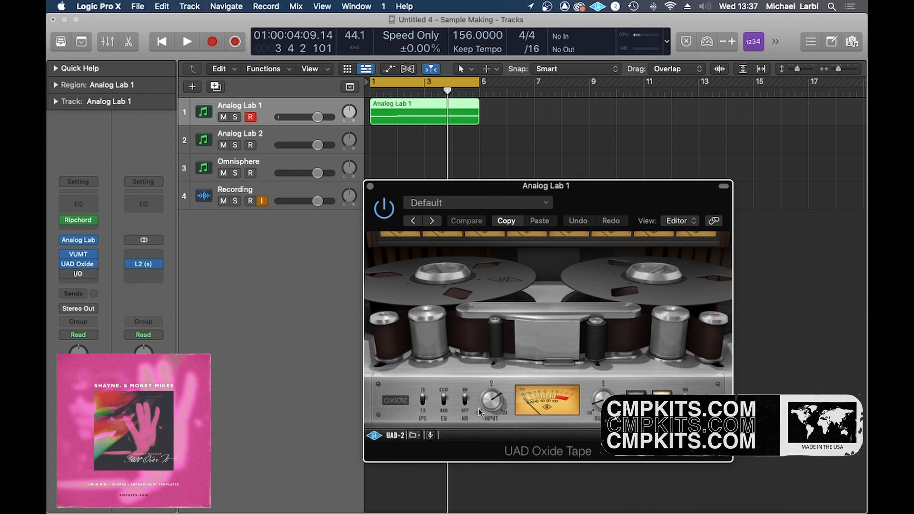
drag(493, 408, 492, 421)
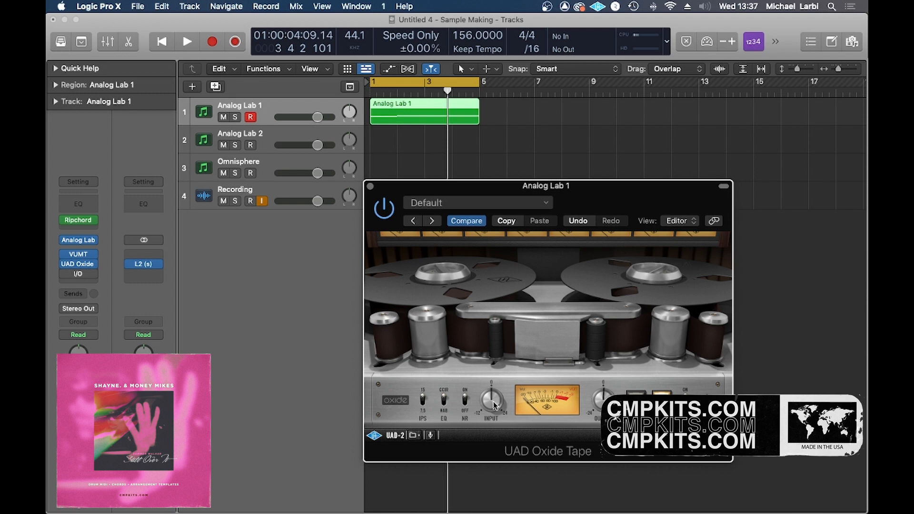
- Play the loop and compare the sound with the UAD Oxide Tape bypassed and enabled
key(space)
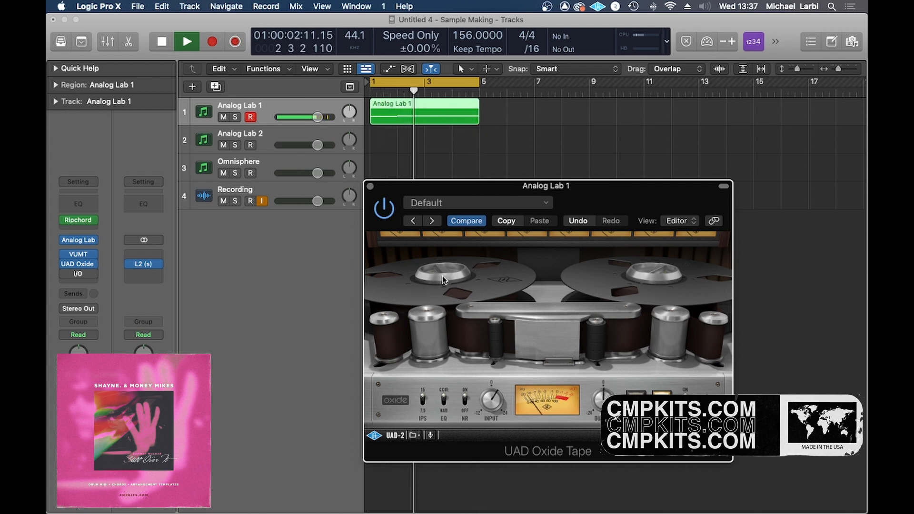
key(space)
key(space)
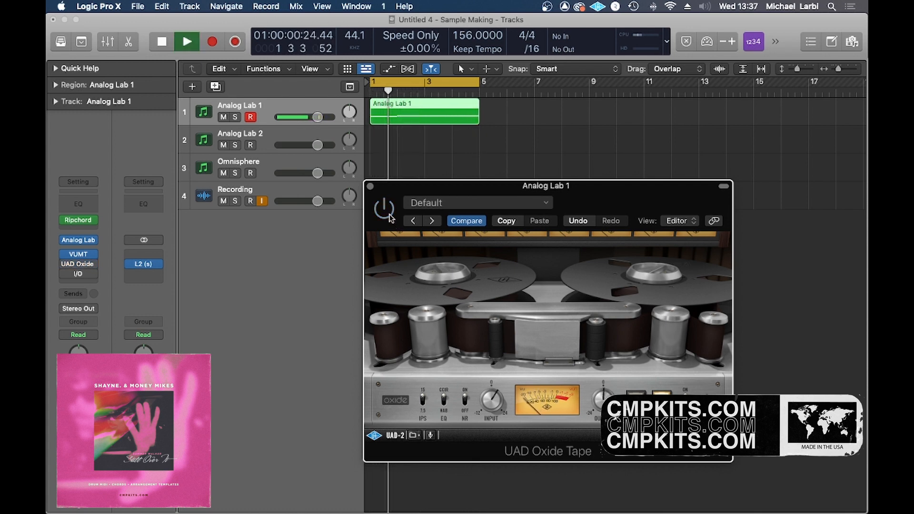
click(388, 215)
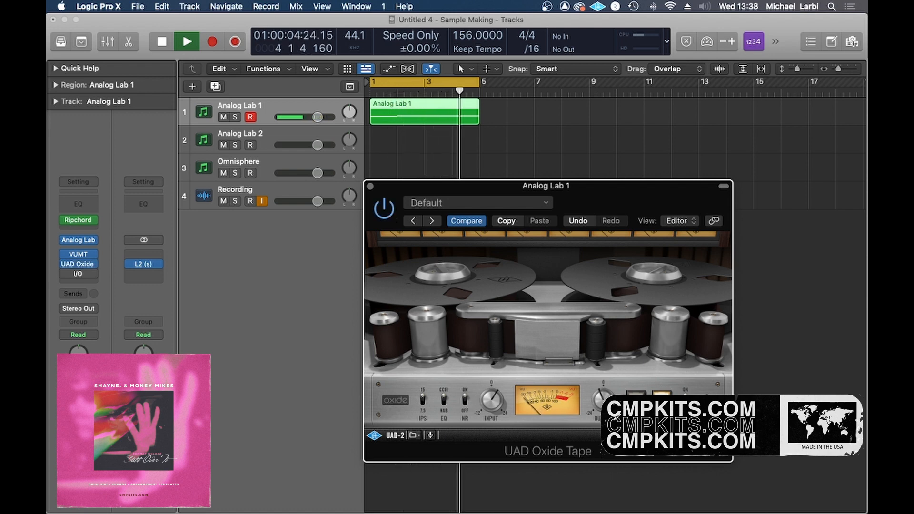
click(293, 400)
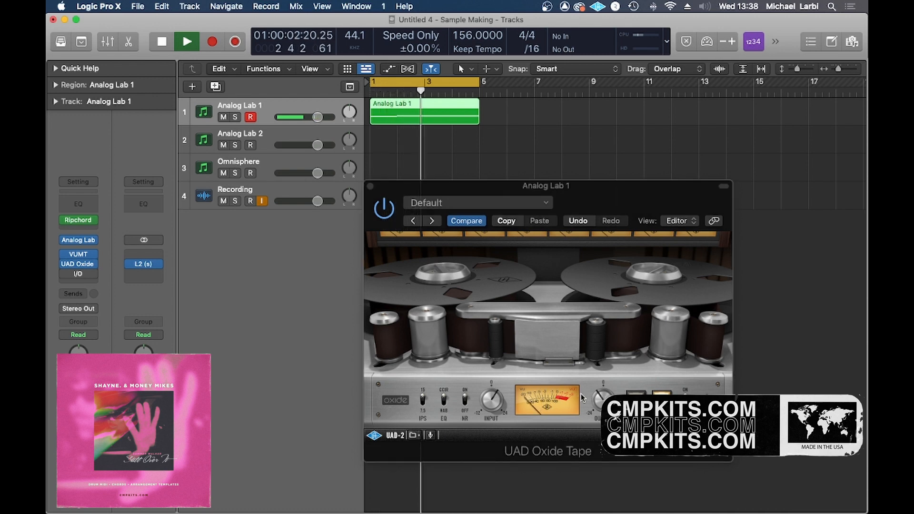
- Open the I/O insert on Analog Lab 1 and set its input volume to -2 dB while the loop plays
mouse_move(76, 277)
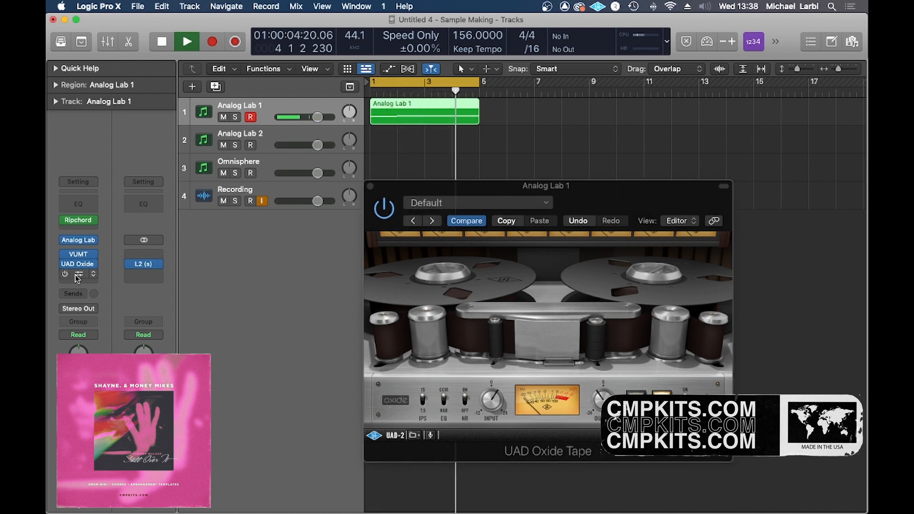
click(78, 275)
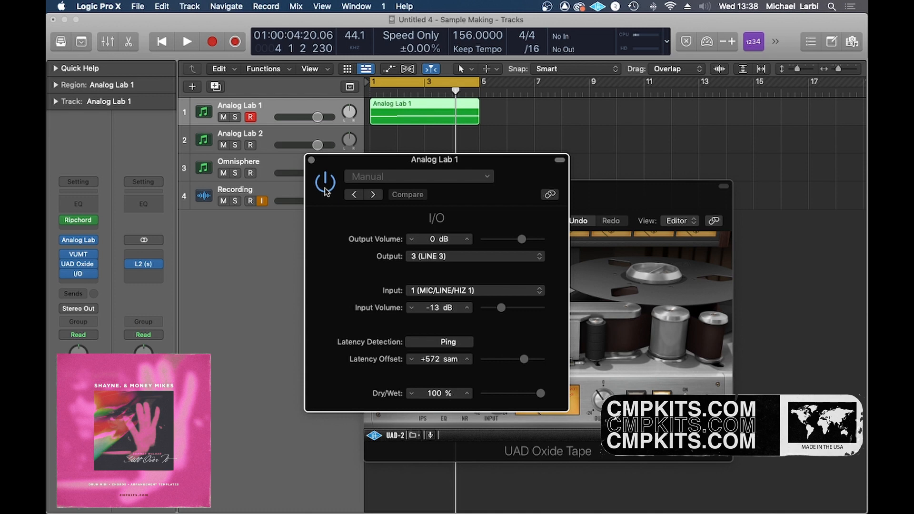
key(space)
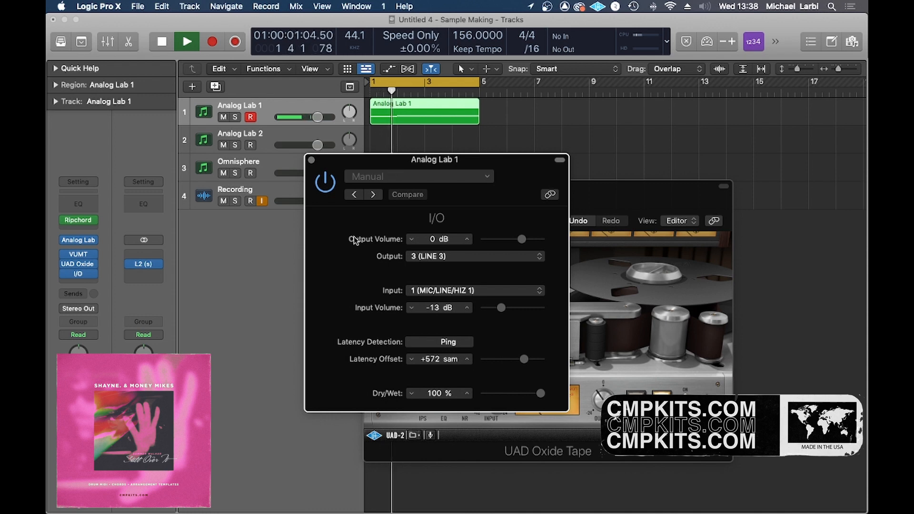
click(602, 401)
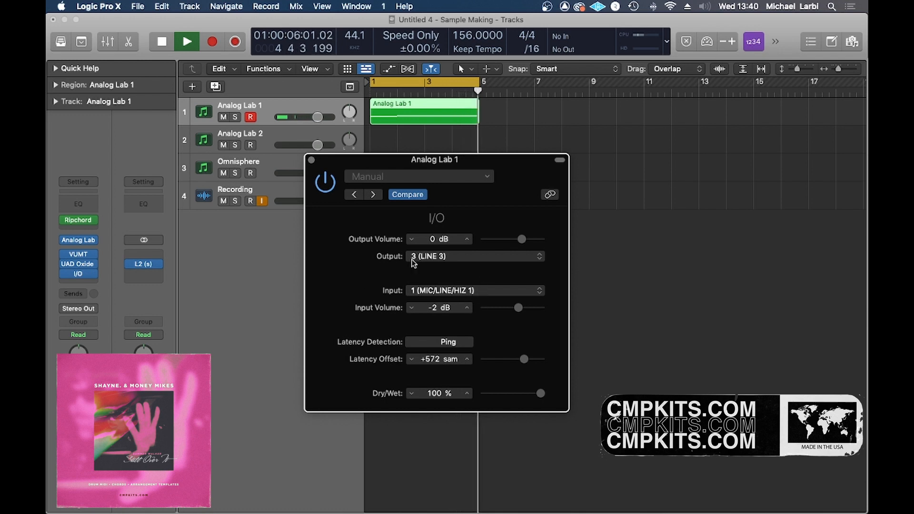
- Return to the UAD Oxide Tape on Analog Lab 1 and adjust its output level
click(78, 264)
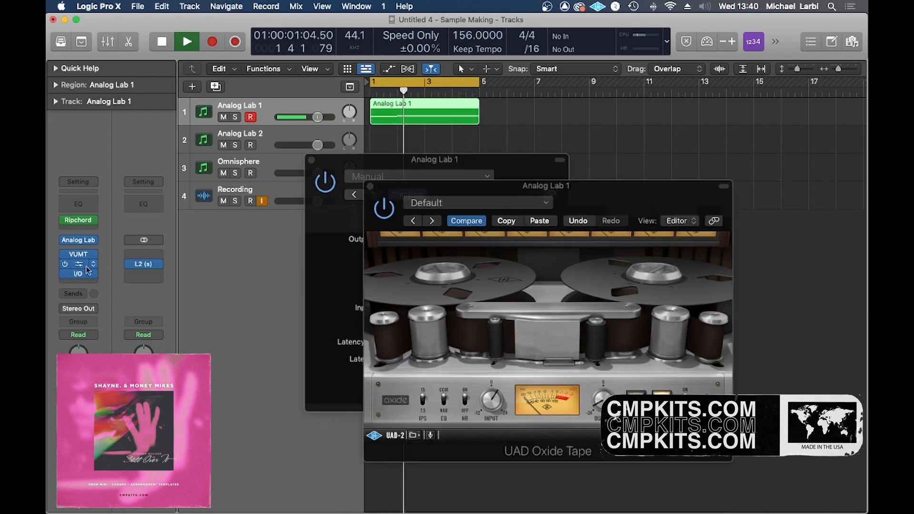
click(601, 401)
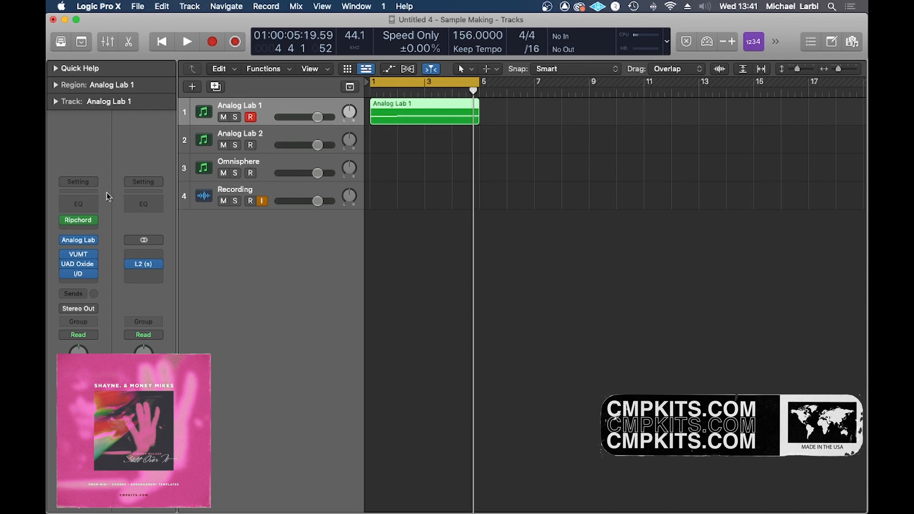
- Set the I/O insert's input volume to -10 dB on Analog Lab 1 during playback, then stop the loop
key(space)
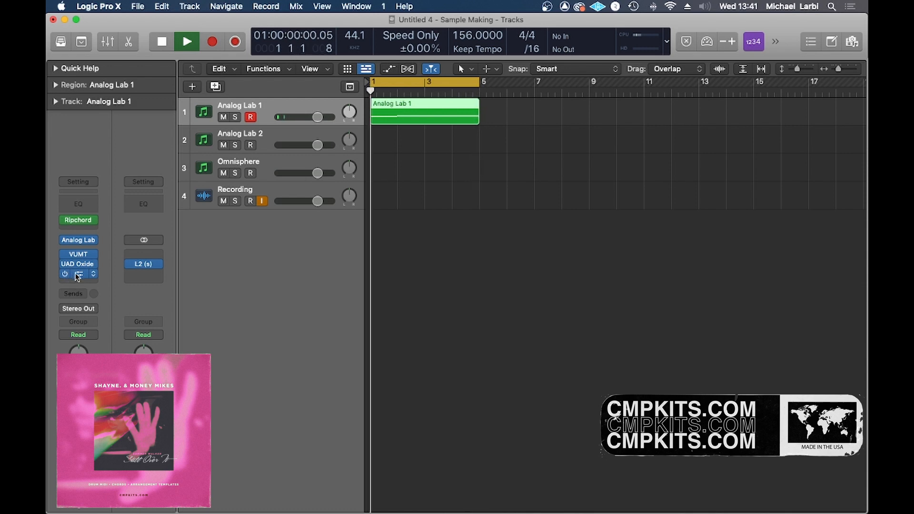
click(78, 275)
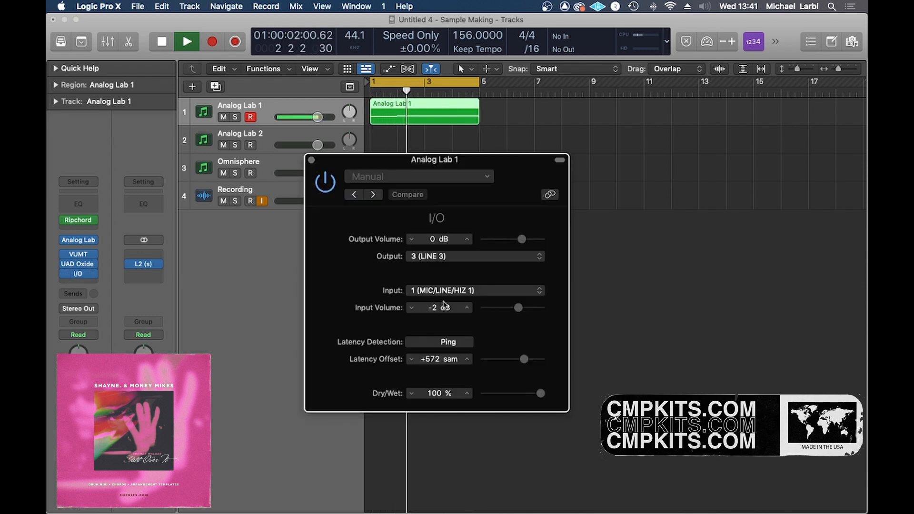
drag(518, 307, 506, 310)
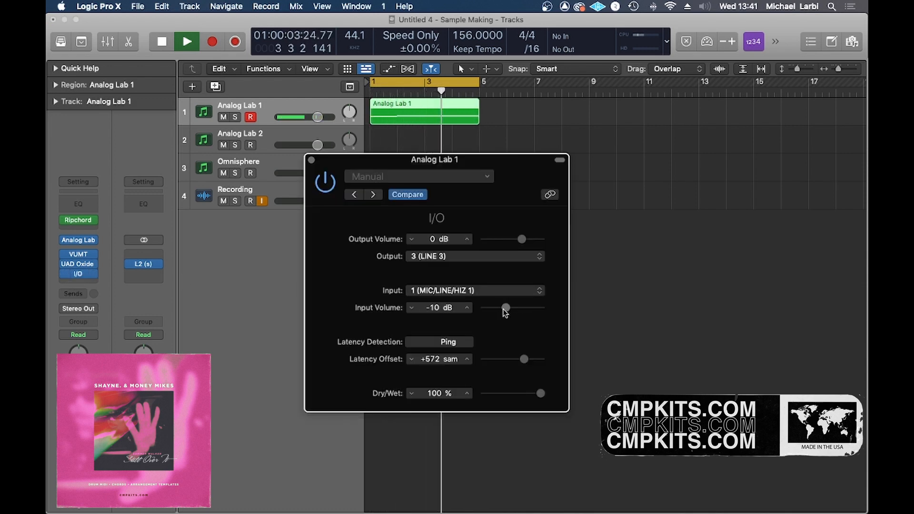
key(space)
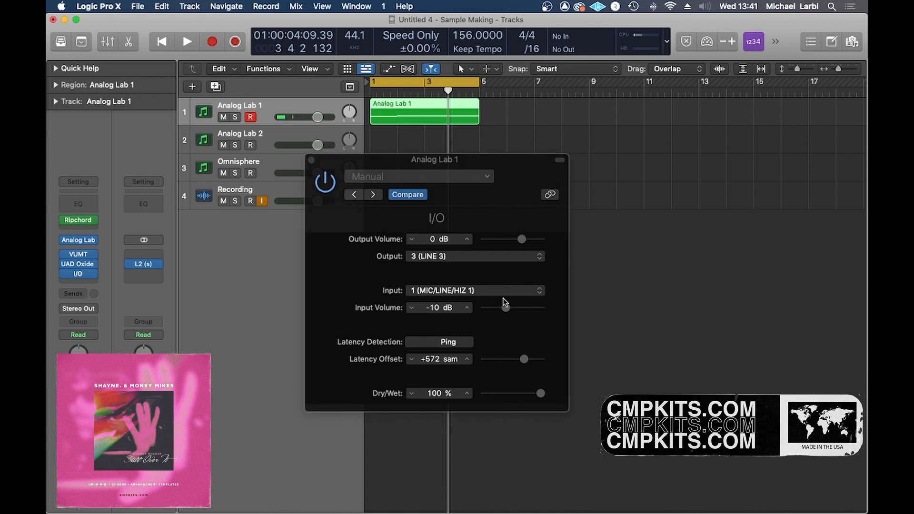
- Set the I/O insert's input volume to -14 dB on Analog Lab 1, briefly play the loop, and bypass the insert
drag(506, 309, 497, 313)
key(space)
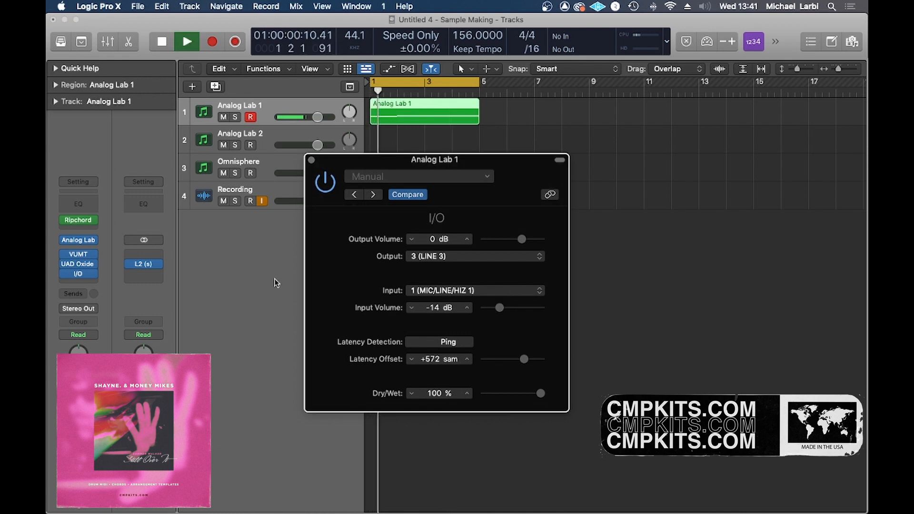
key(space)
click(321, 182)
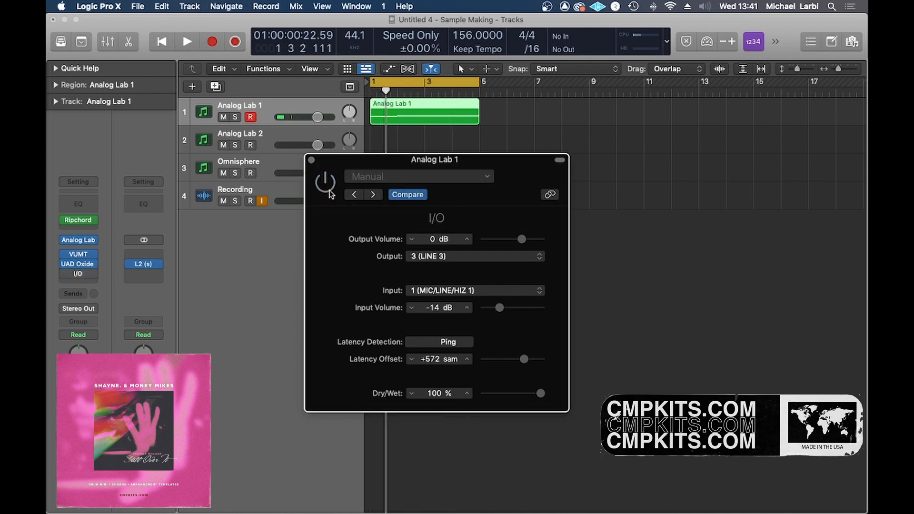
- Lower the threshold of the L2 UltraMaximizer on Stereo Out to -21.8 and close the plugin
click(145, 266)
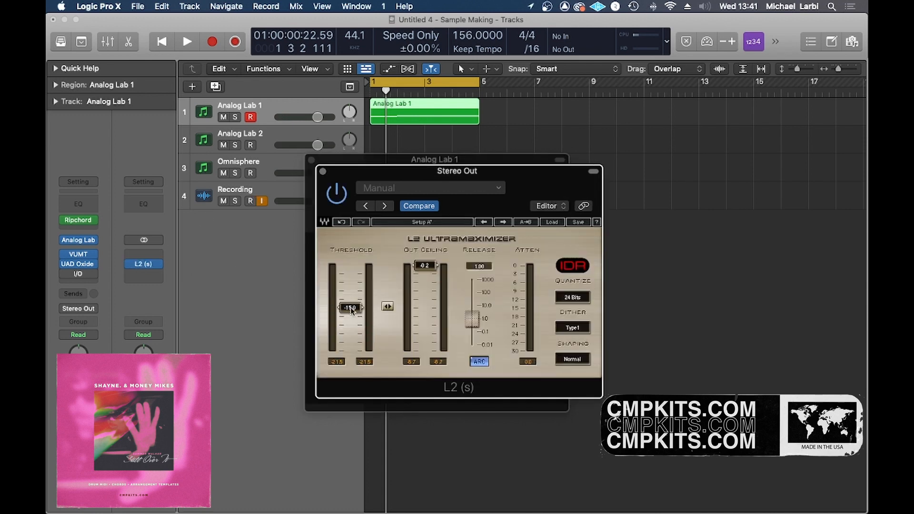
drag(350, 318, 350, 331)
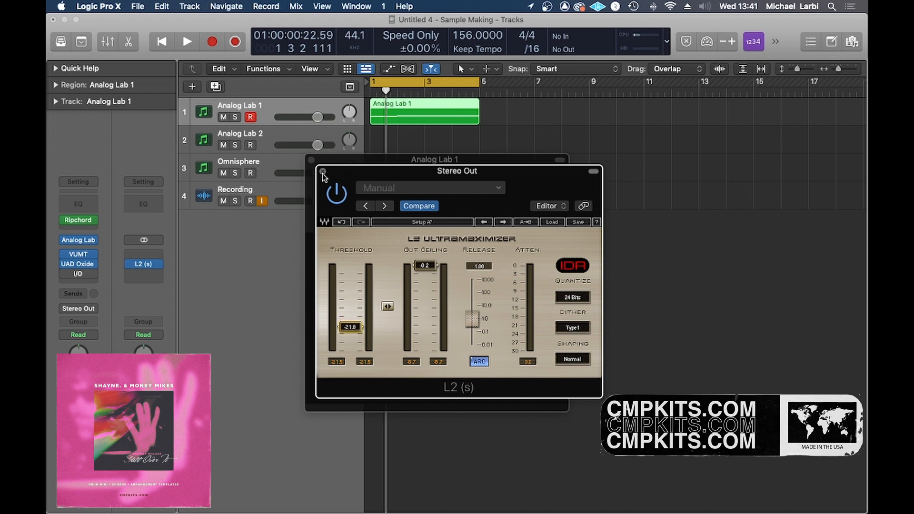
click(323, 171)
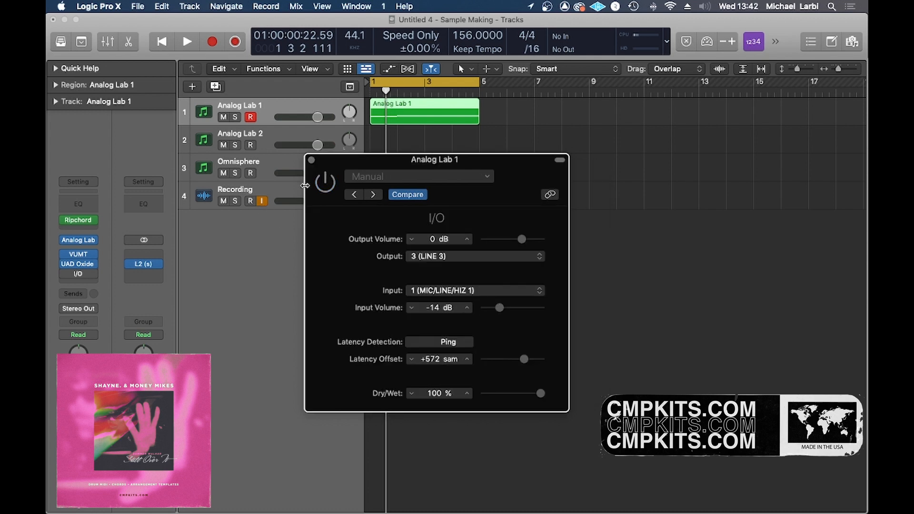
- Play the loop with the I/O insert bypassed, re-enable the insert, and listen again to compare the sound
key(space)
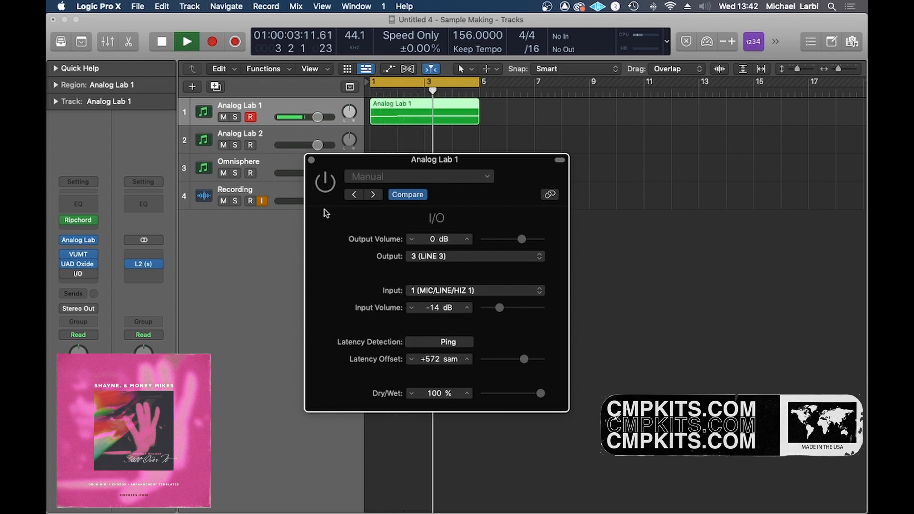
key(space)
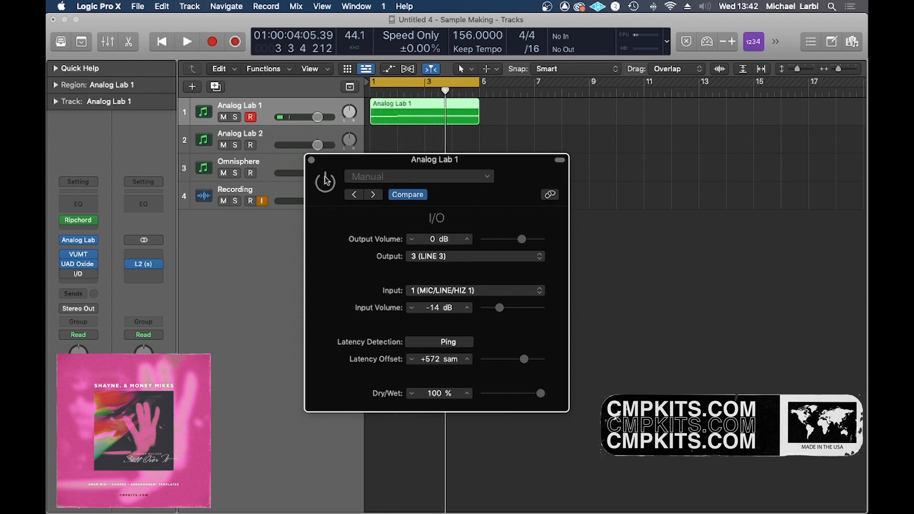
click(326, 185)
key(space)
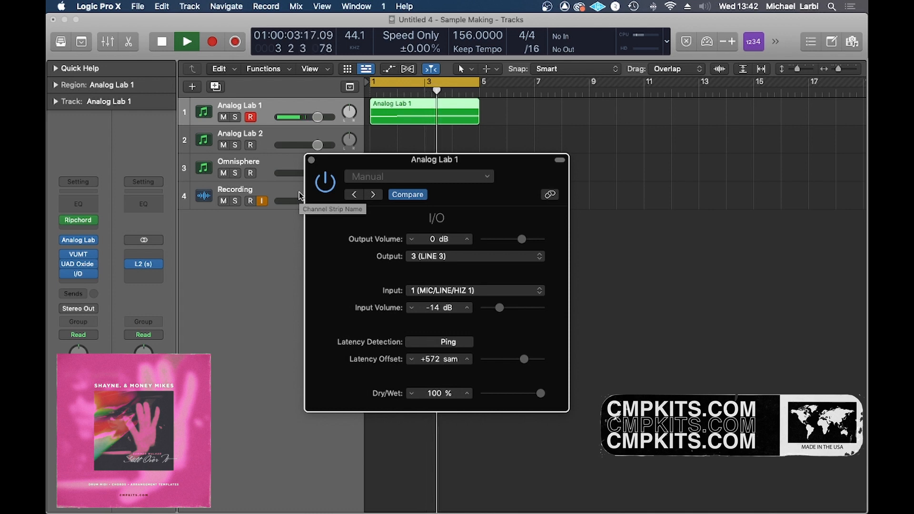
key(space)
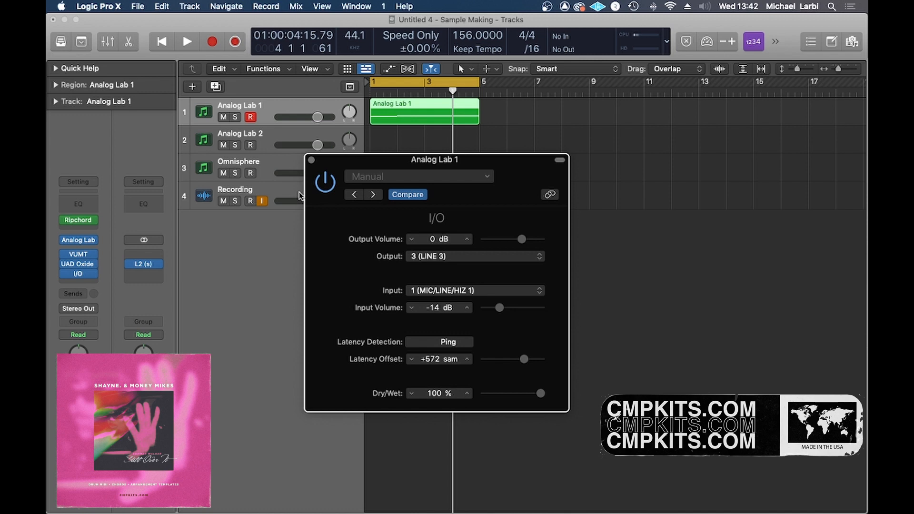
- Close the I/O insert, return the playhead to the start, and route Analog Lab 1's output to Bus 1
click(312, 160)
key(space)
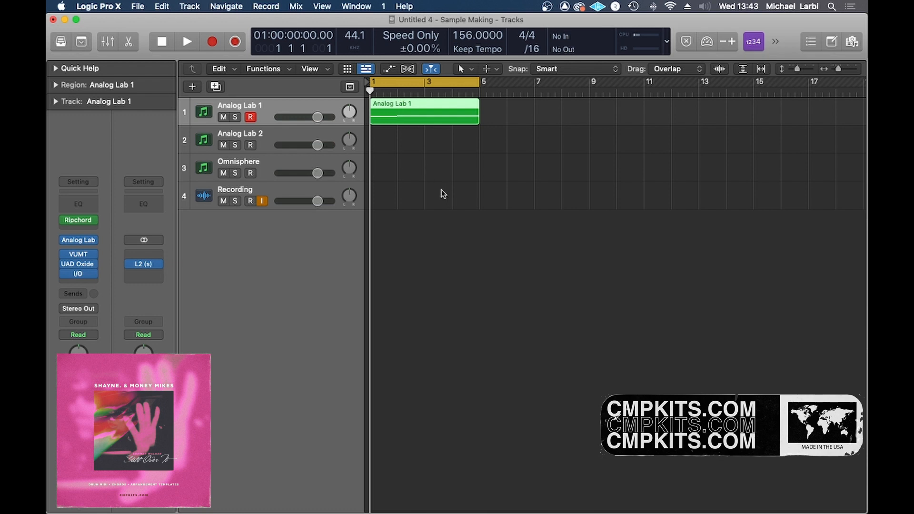
click(298, 188)
click(301, 104)
click(78, 309)
mouse_move(101, 351)
click(162, 151)
- Turn off the cycle range and run the Ping latency detection in Analog Lab 1's I/O insert
click(279, 188)
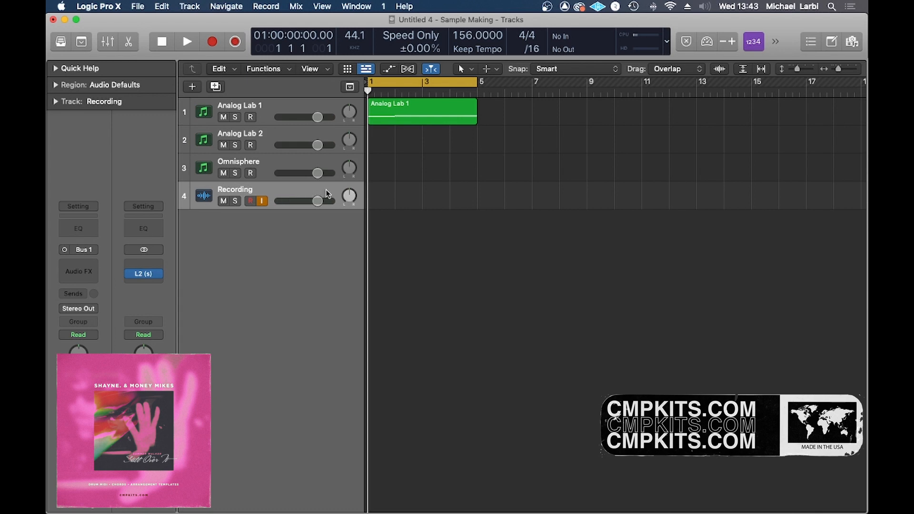
key(c)
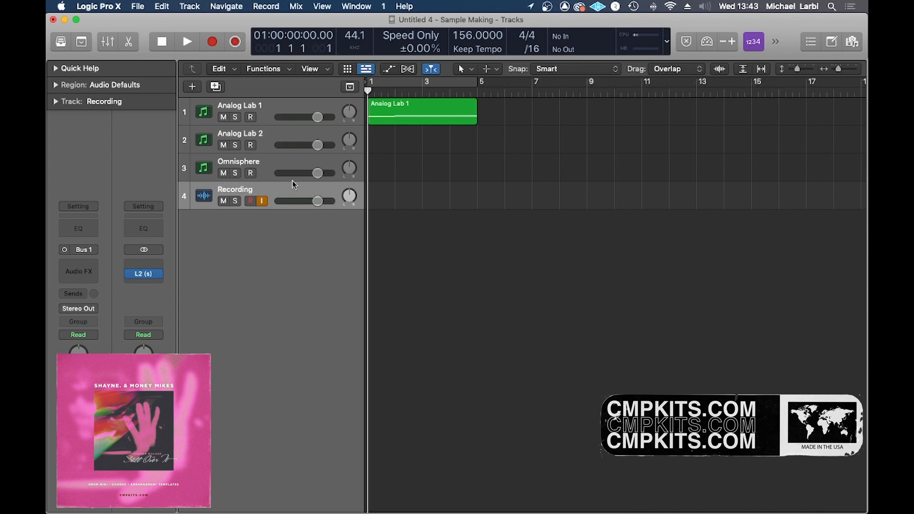
click(270, 112)
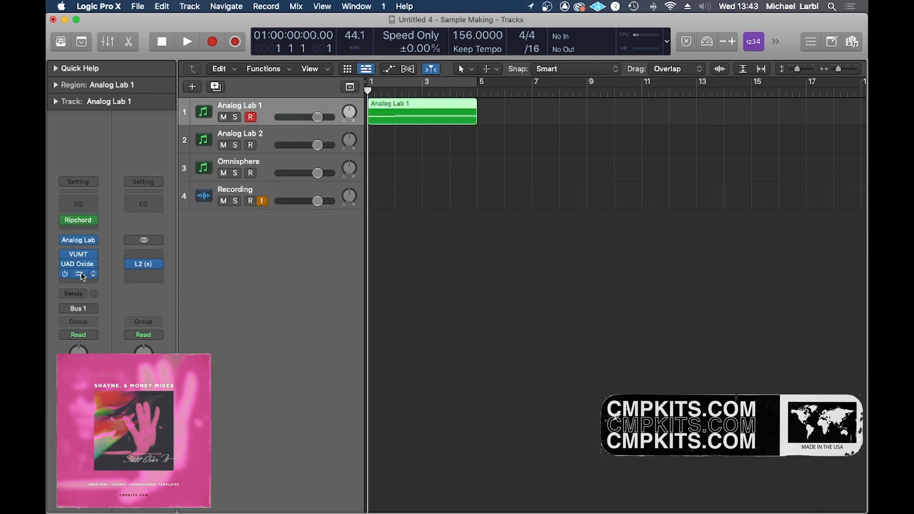
click(79, 274)
click(453, 344)
click(453, 344)
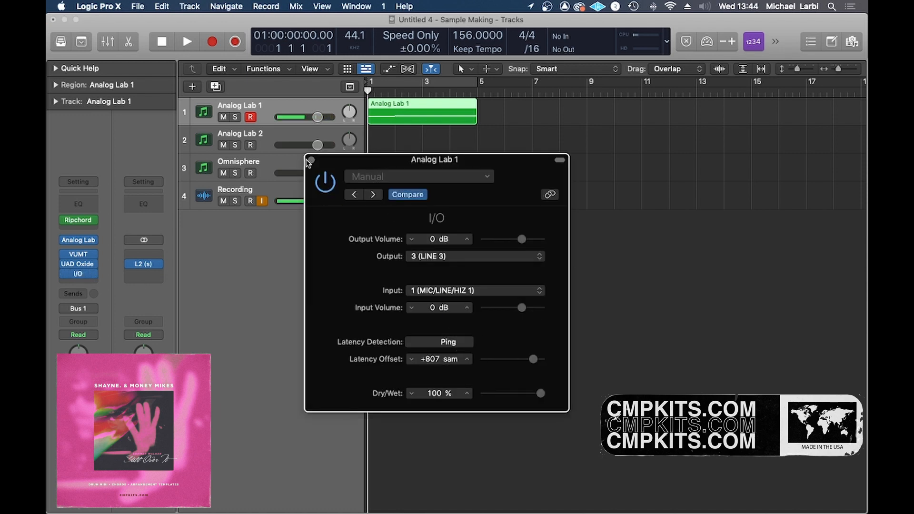
click(311, 160)
- Record the Analog Lab 1 part onto the Recording track, re-enable the cycle range, and trim the recorded region to end at bar 5
click(274, 202)
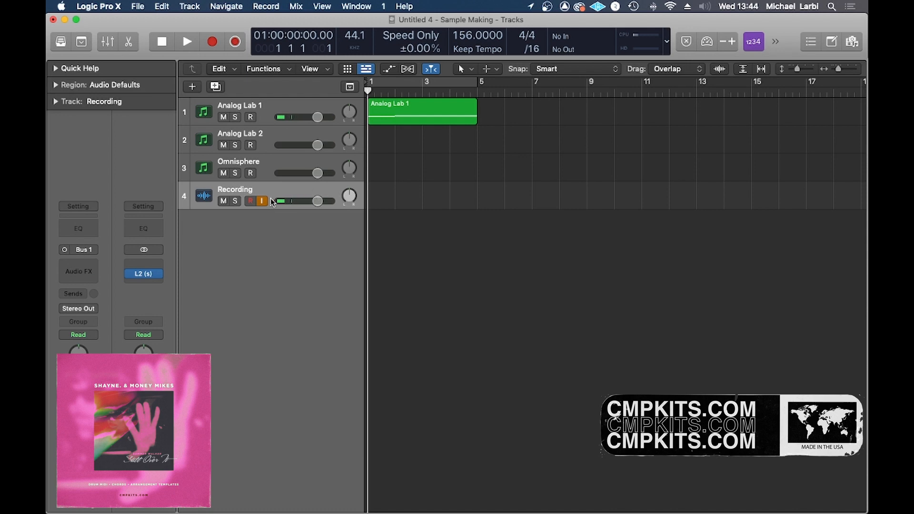
key(r)
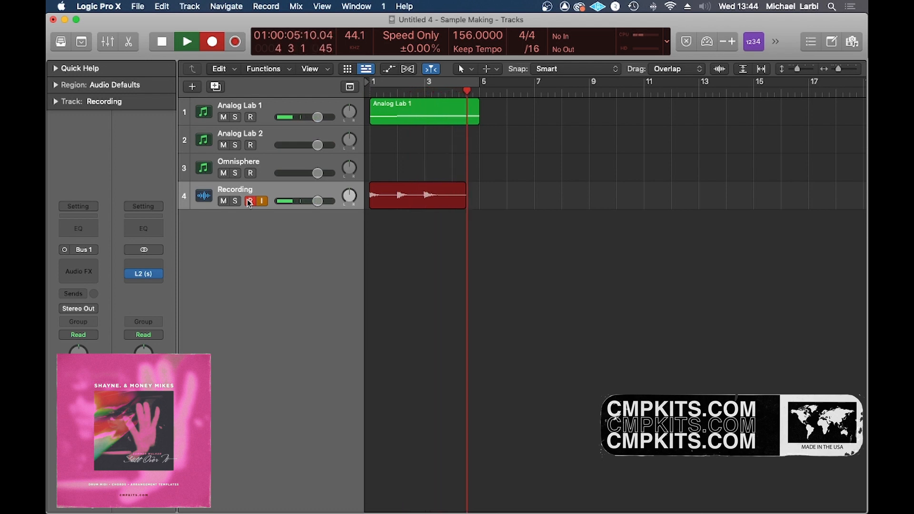
key(space)
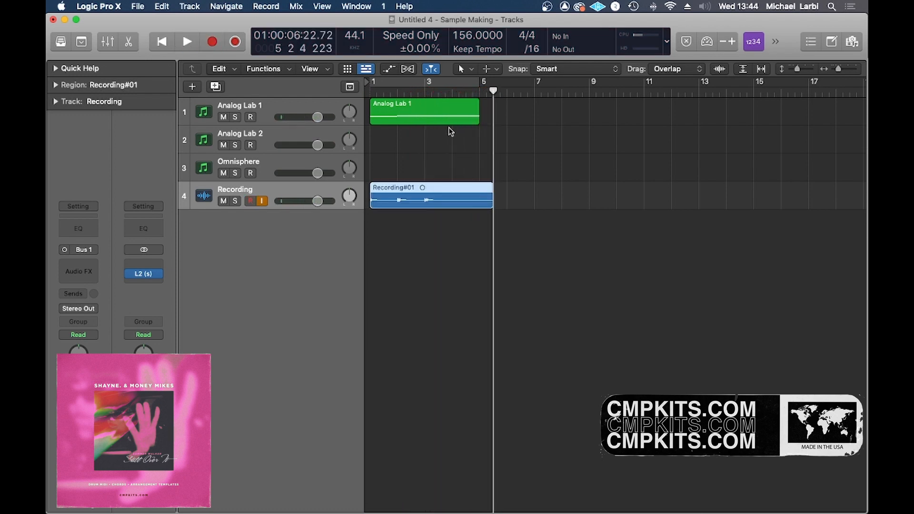
click(453, 82)
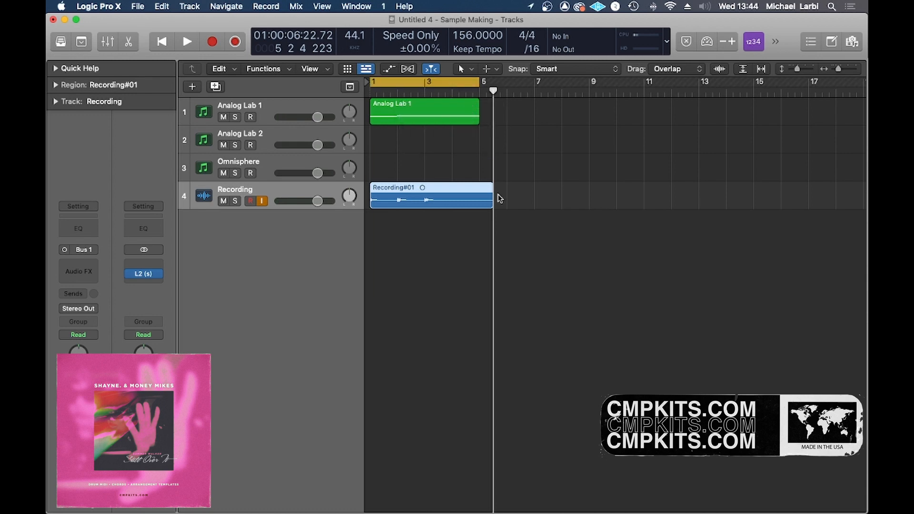
drag(491, 202, 480, 202)
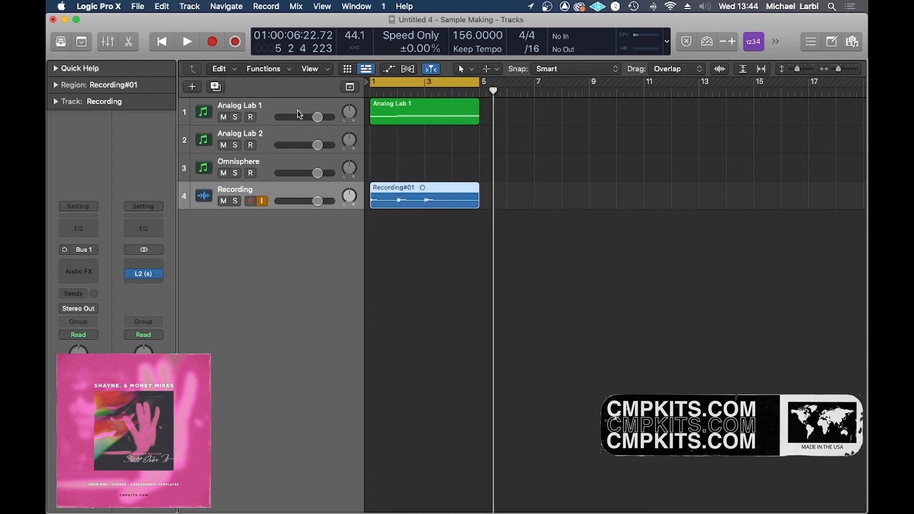
- Mute the Analog Lab 1 MIDI region and play the recorded audio from the start
click(393, 111)
key(ctrl+m)
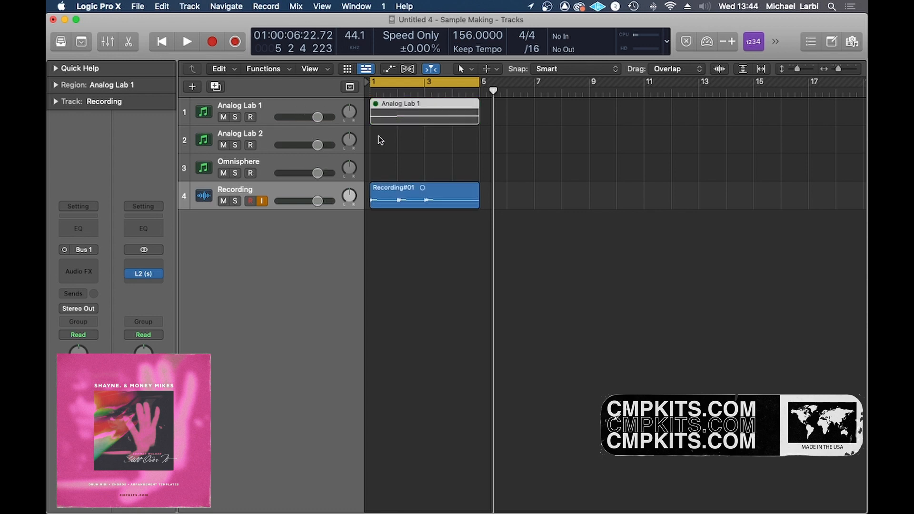
key(Return)
key(space)
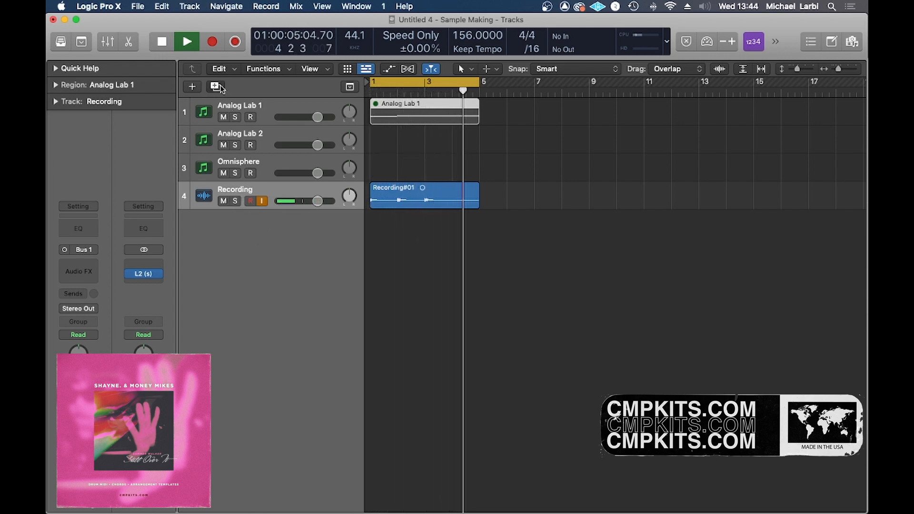
- Duplicate the Recording track, stop playback, and rename the Analog Lab 1 track as Keys 1
key(super+d)
key(space)
double_click(253, 106)
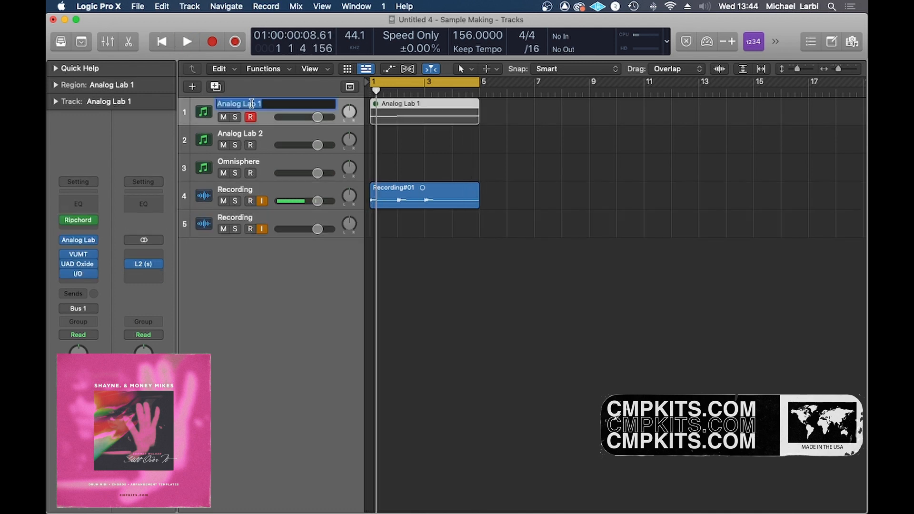
text(Keys 1)
key(Return)
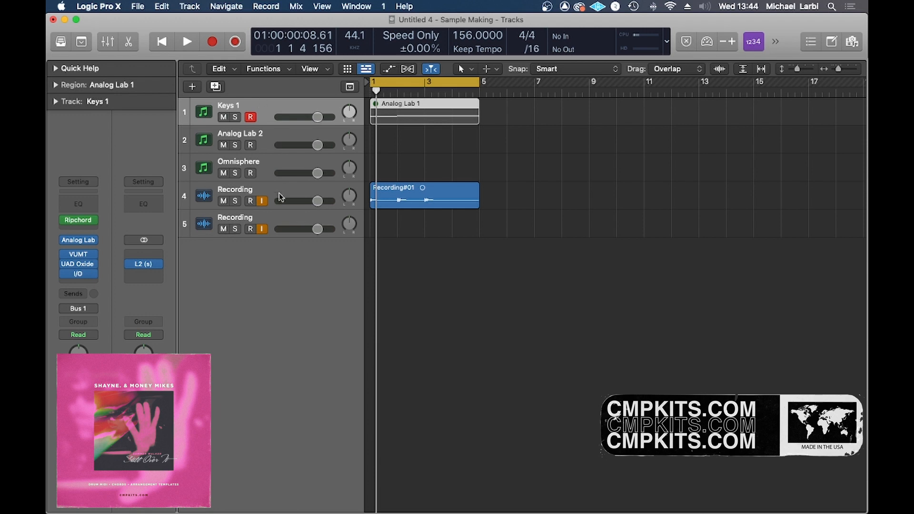
- Turn off input monitoring on the duplicated audio track and rename it as Keys 1
click(262, 229)
double_click(244, 217)
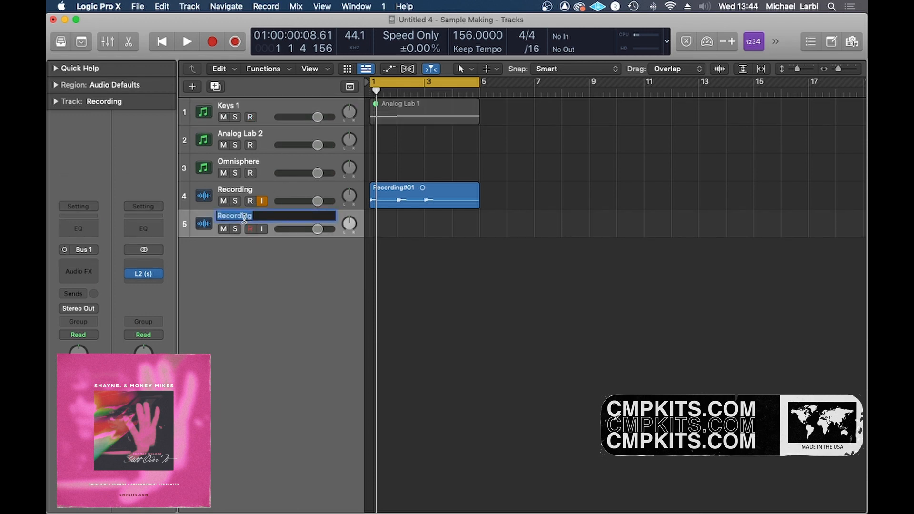
text(Keys 1)
key(Return)
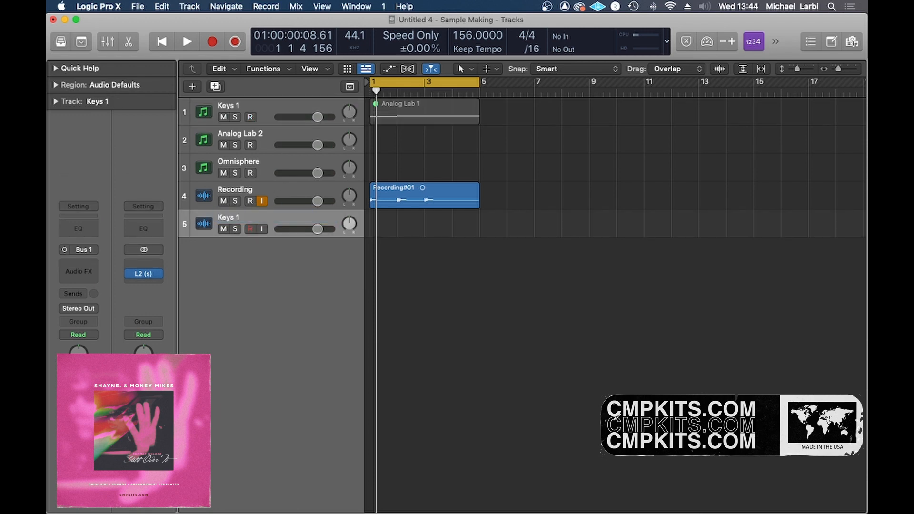
- Set the Keys 1 audio track to No Input, move the recorded region onto it, and play it back
click(84, 249)
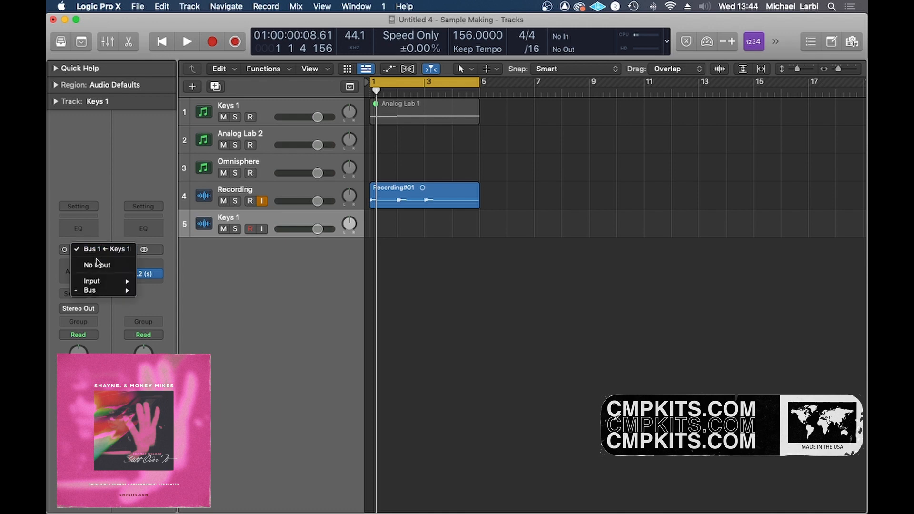
click(97, 265)
drag(435, 190, 435, 218)
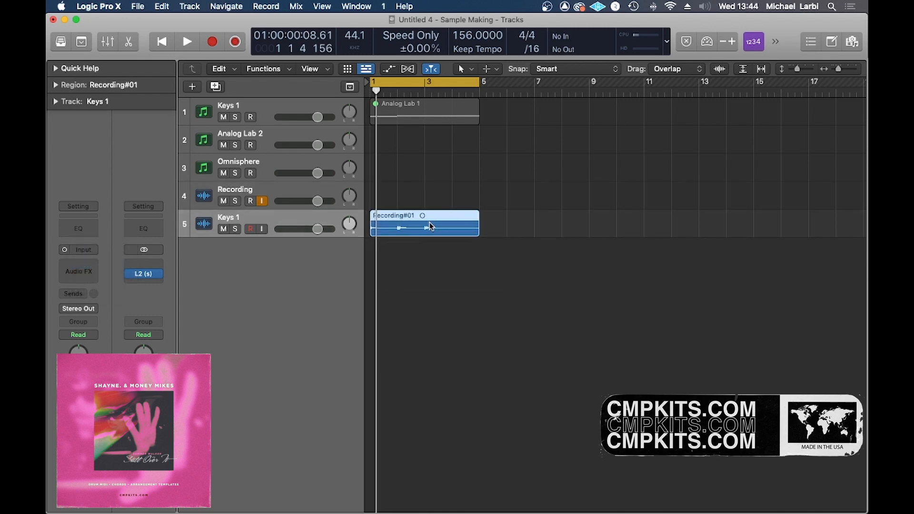
key(space)
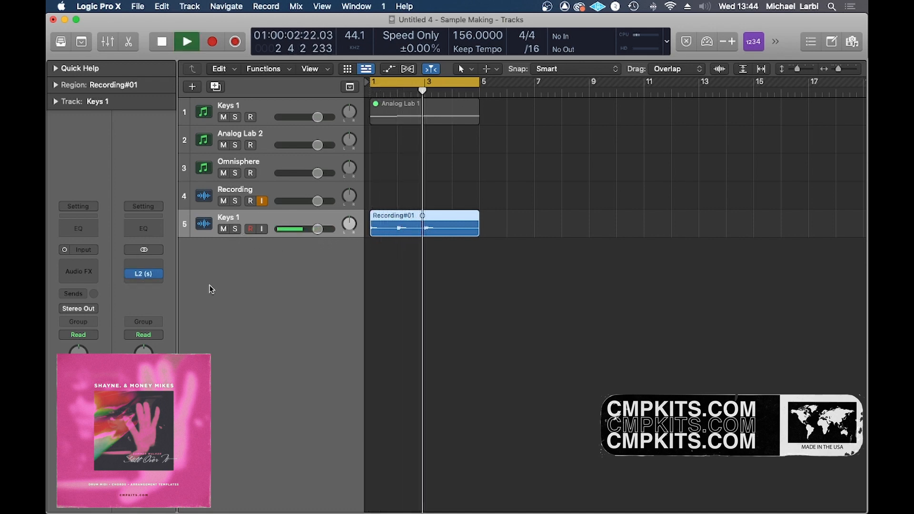
key(space)
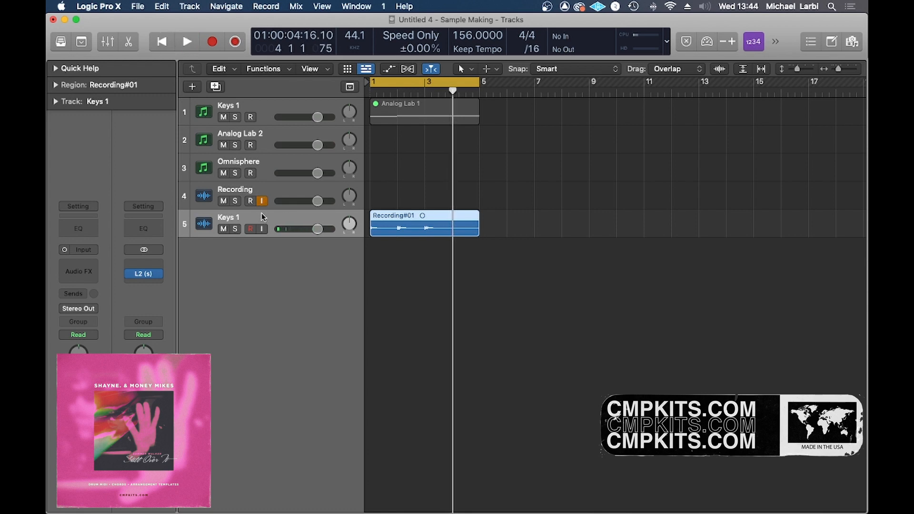
- Add a send to Bus 2 (Plate) on the Keys 1 audio track
click(76, 295)
mouse_move(93, 309)
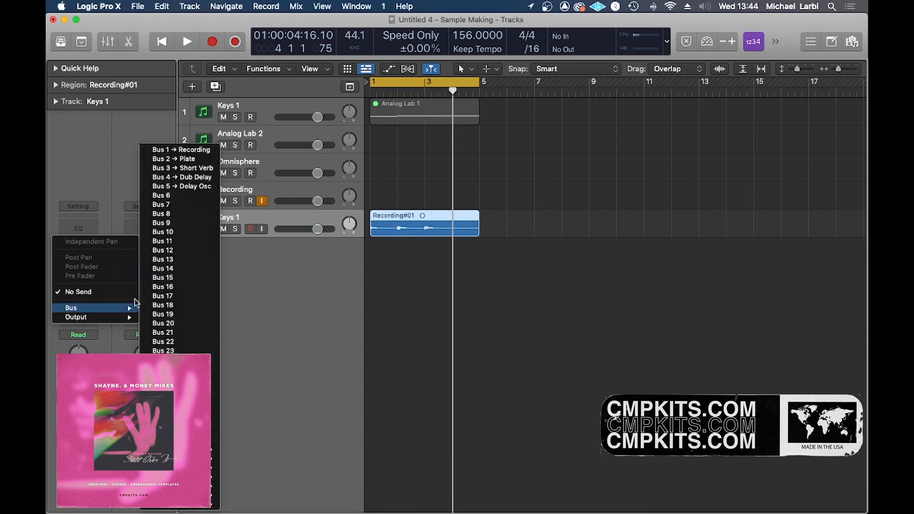
click(192, 160)
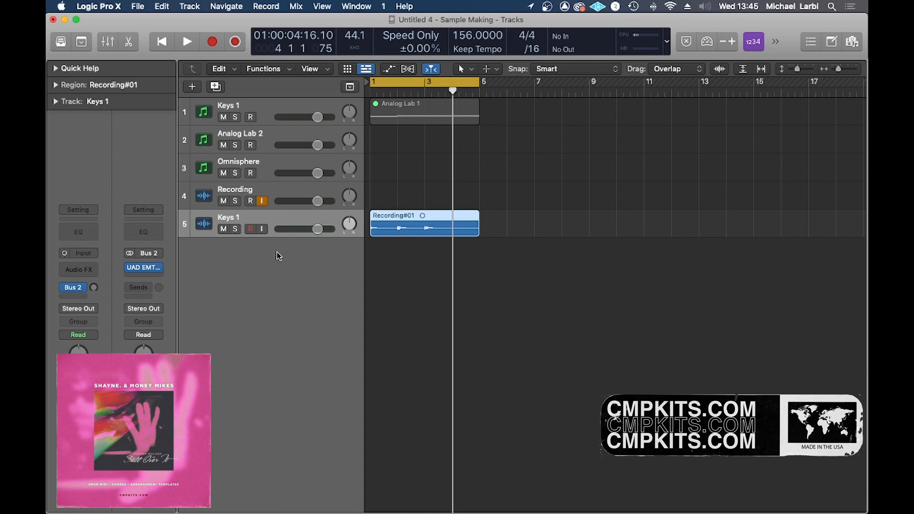
click(78, 296)
click(99, 156)
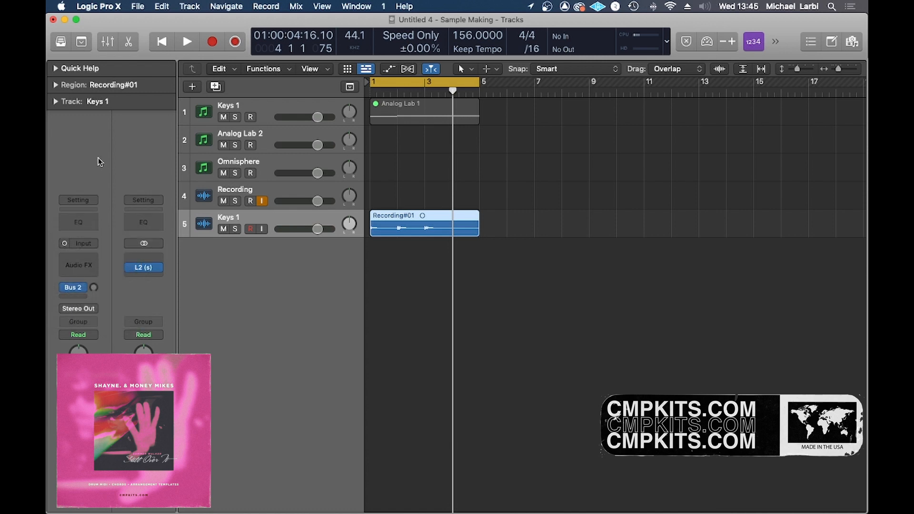
click(73, 287)
click(247, 257)
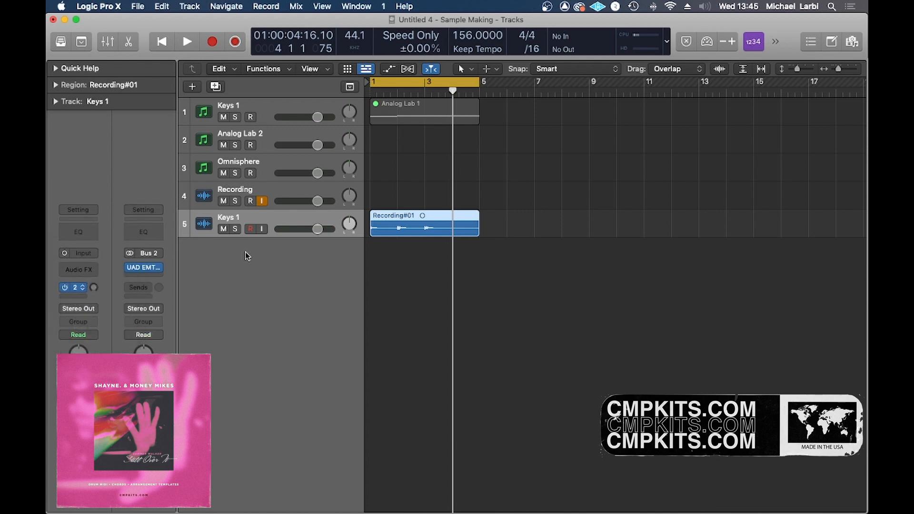
- Play the loop, reset the Bus 2 send level to its default, and toggle the send off and on to compare the reverb
key(space)
alt+click(94, 288)
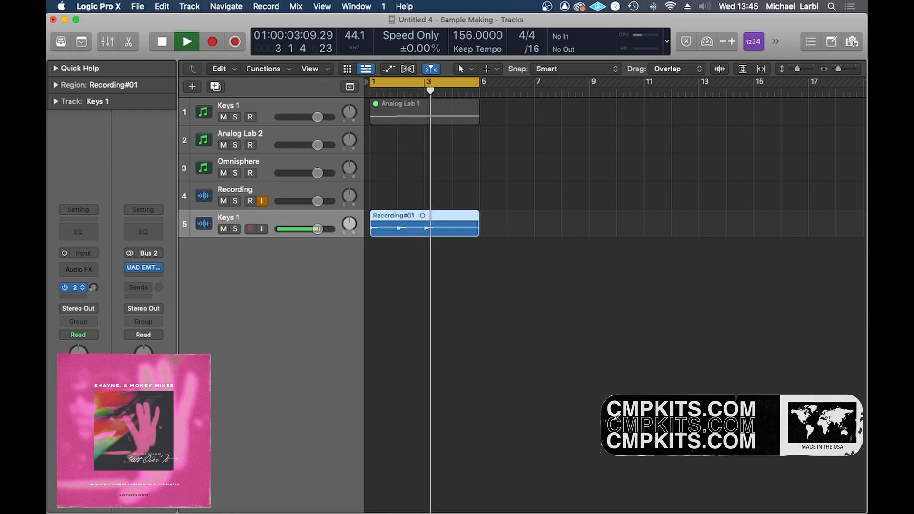
click(67, 288)
click(64, 288)
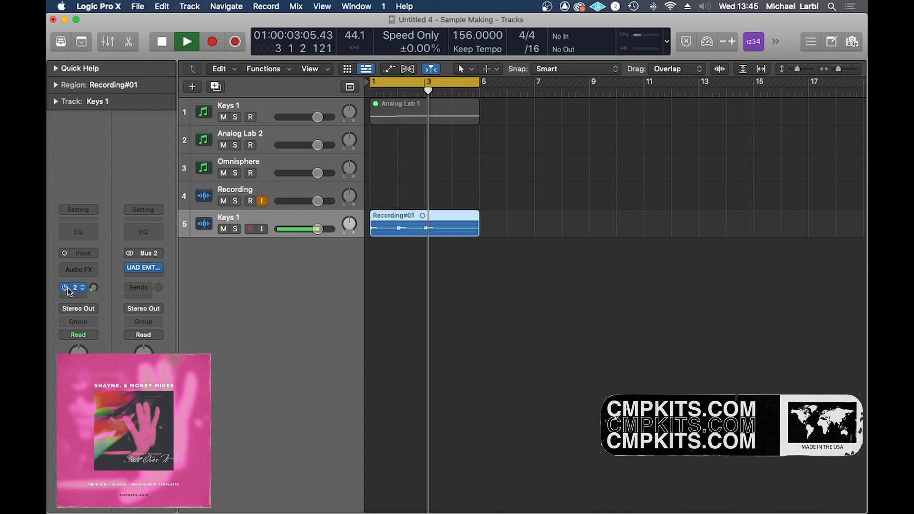
- Stop playback and add a send to Bus 3 (Short Verb) on the Keys 1 audio track
key(space)
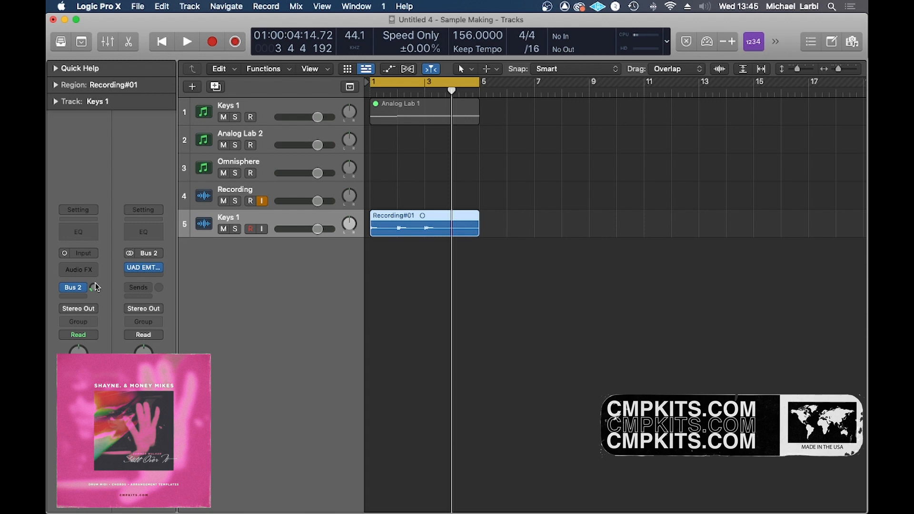
click(74, 296)
mouse_move(121, 310)
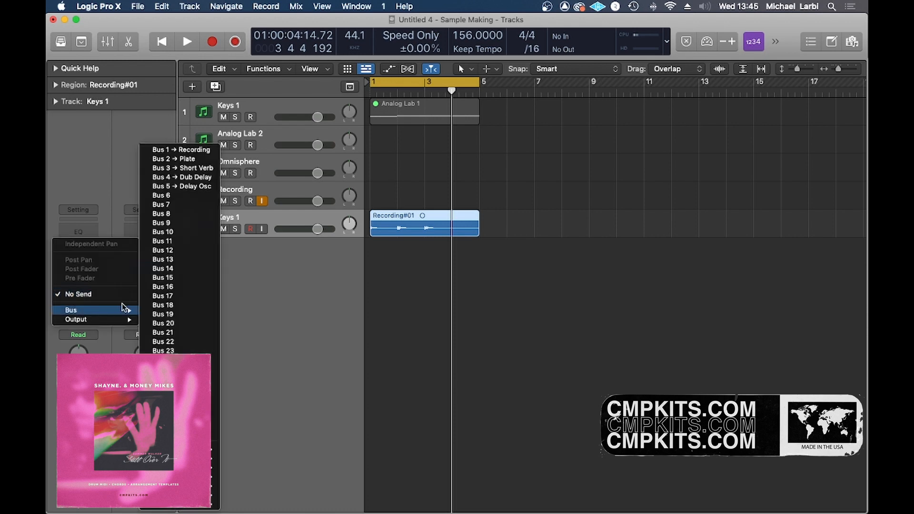
click(208, 171)
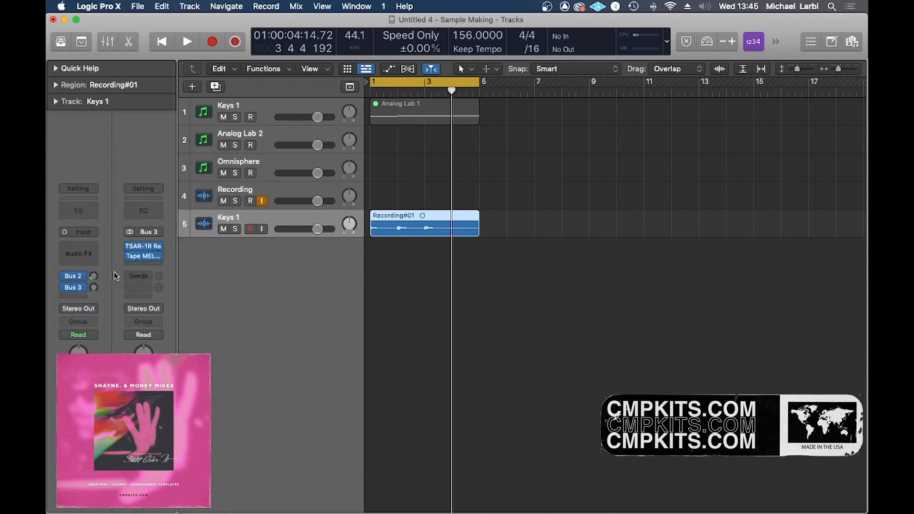
- Bypass the Tape MELLO-FI insert on the Short Verb channel and turn off its Stereo Width option
click(147, 259)
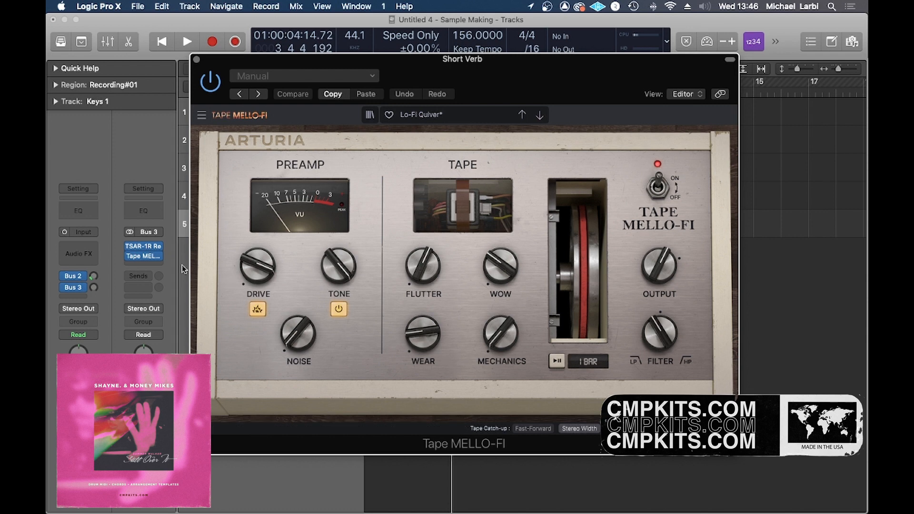
click(136, 258)
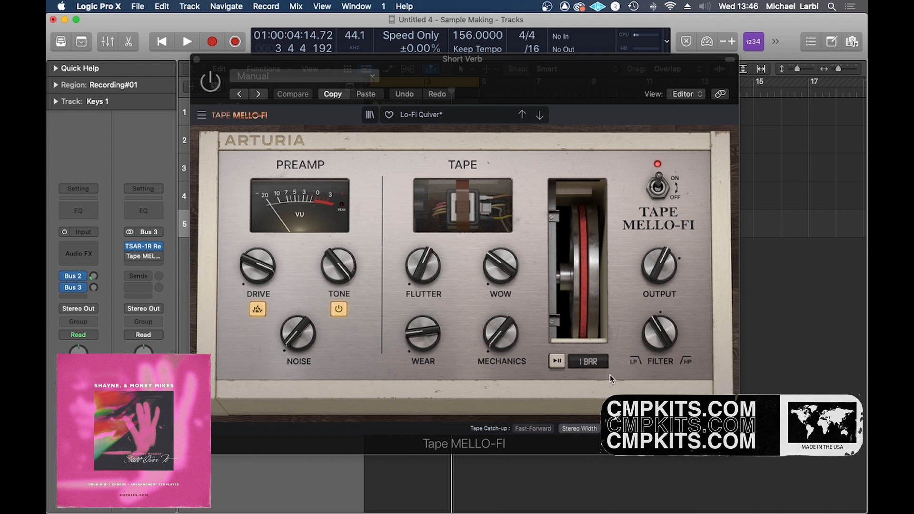
click(579, 428)
click(196, 60)
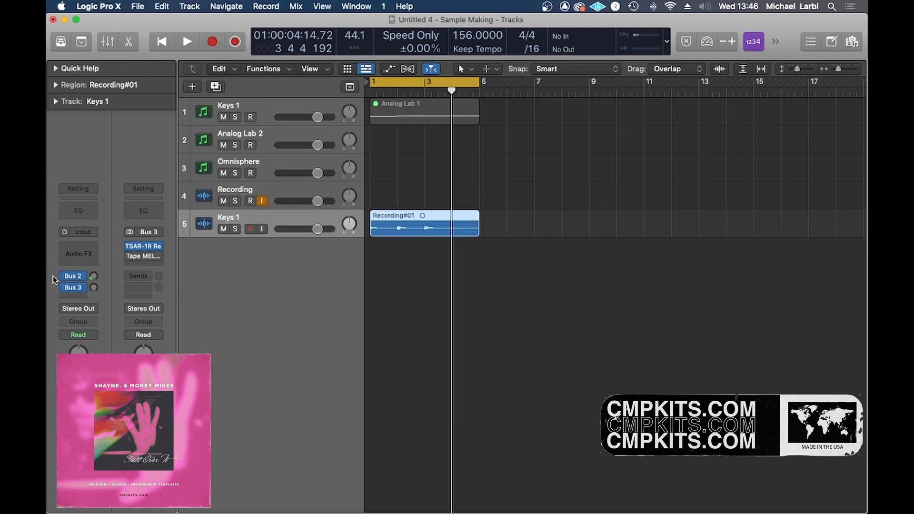
- Play the loop with the Bus 3 send at its default level, first without and then with Tape MELLO-FI enabled
key(space)
alt+click(94, 288)
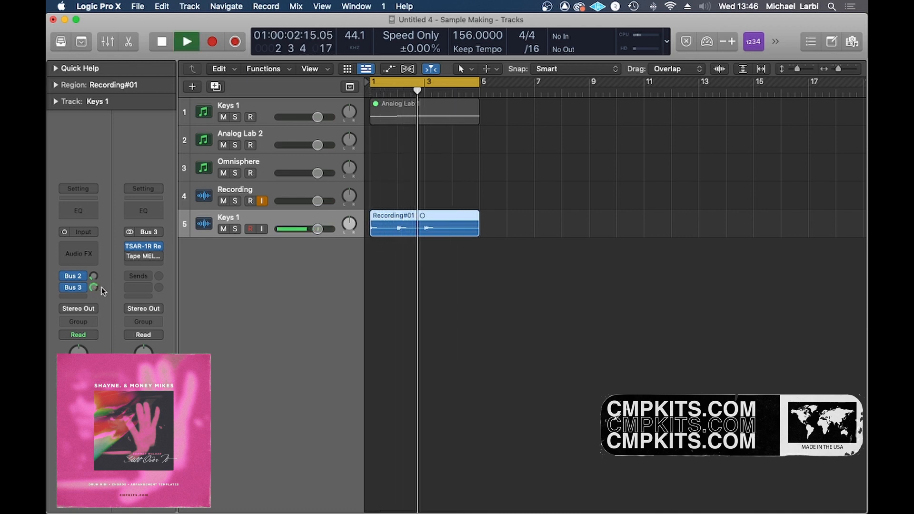
key(space)
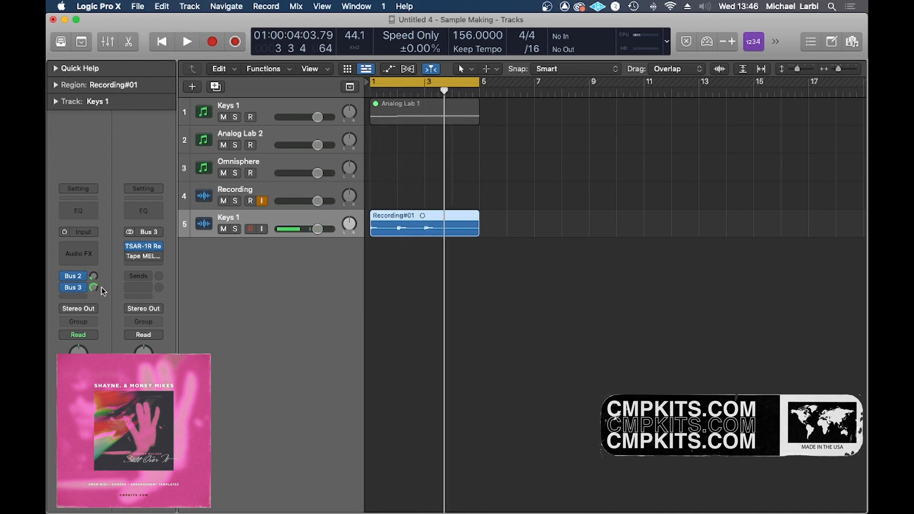
key(space)
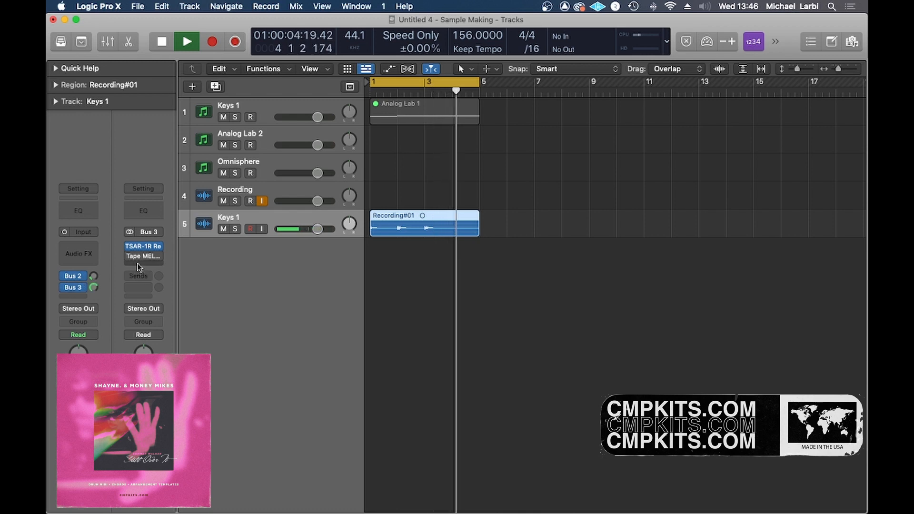
key(space)
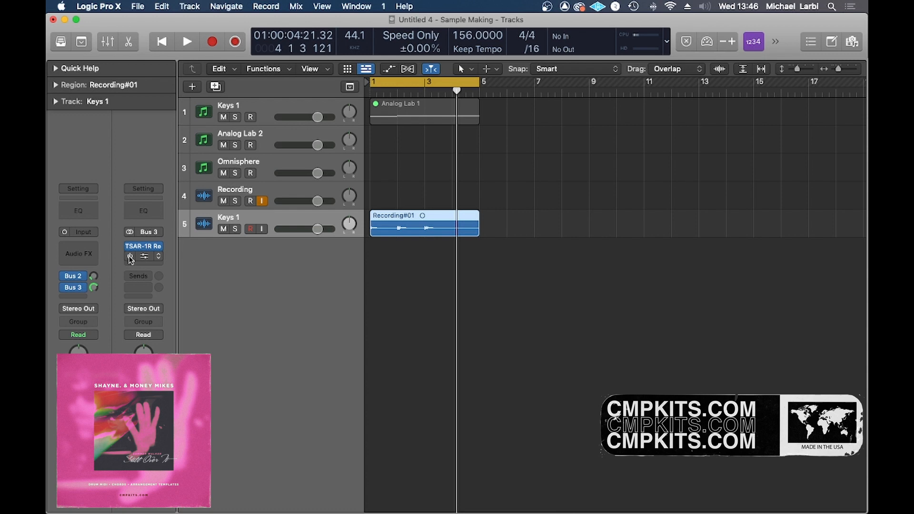
key(space)
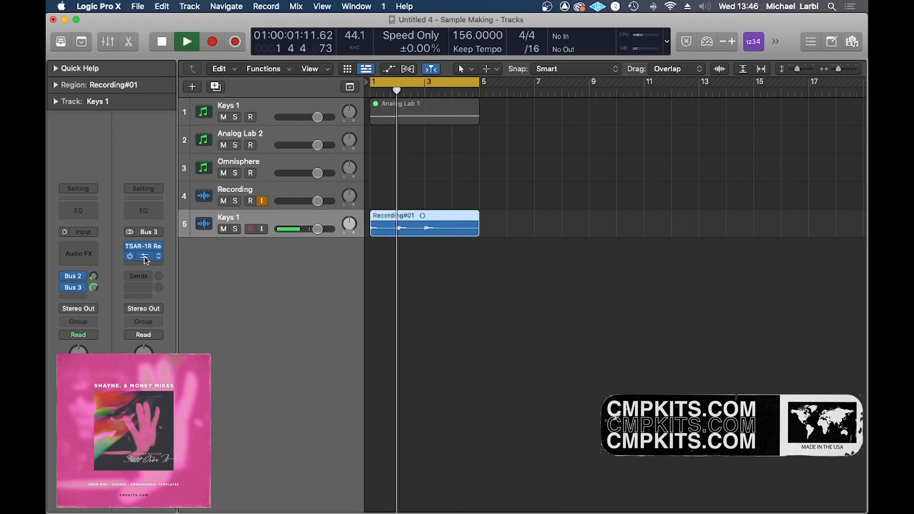
- Audition higher Drive in Tape MELLO-FI, turn off the switch beneath Drive, and restore the low Drive setting
click(145, 256)
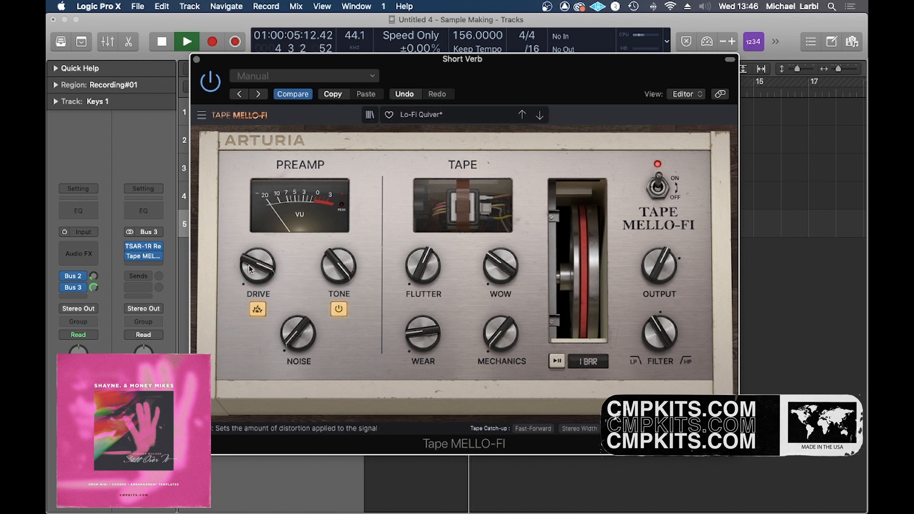
mouse_move(266, 268)
mouse_down()
mouse_move(266, 289)
mouse_move(250, 261)
mouse_up()
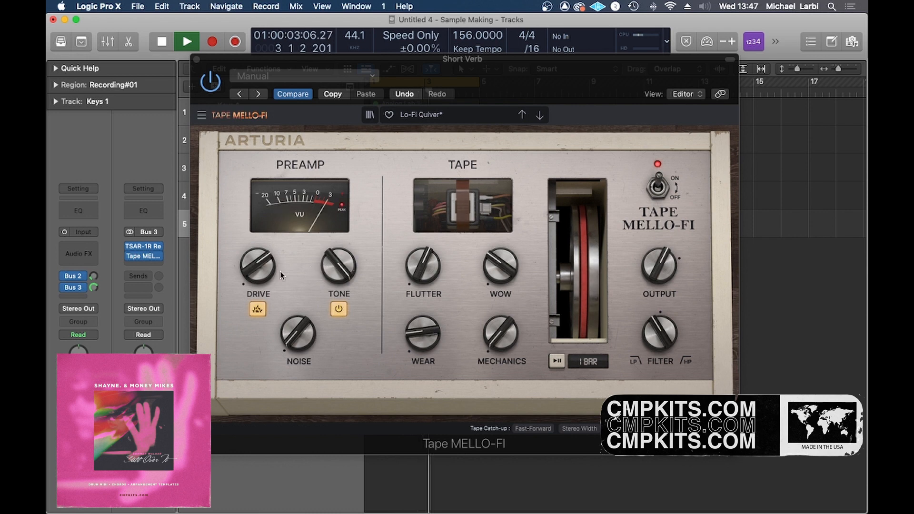
drag(264, 274, 264, 277)
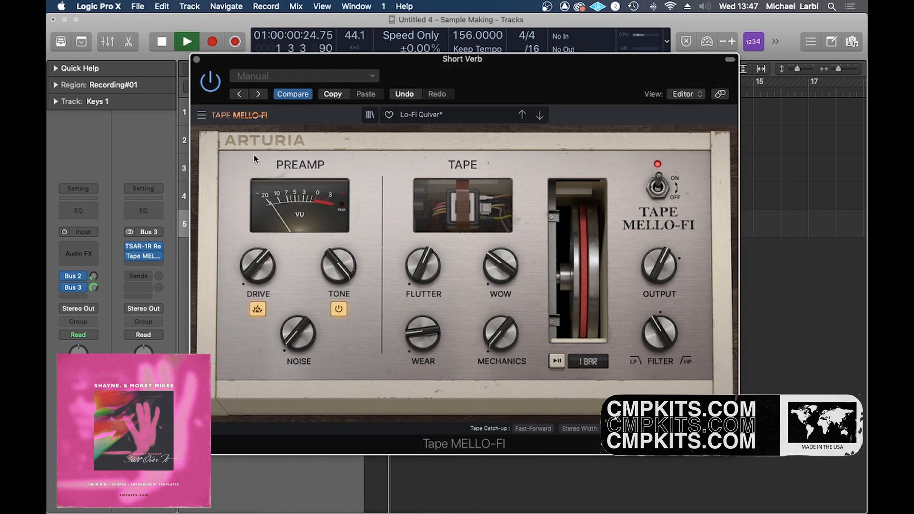
click(258, 309)
mouse_move(257, 267)
mouse_down()
mouse_move(258, 257)
mouse_move(260, 271)
mouse_up()
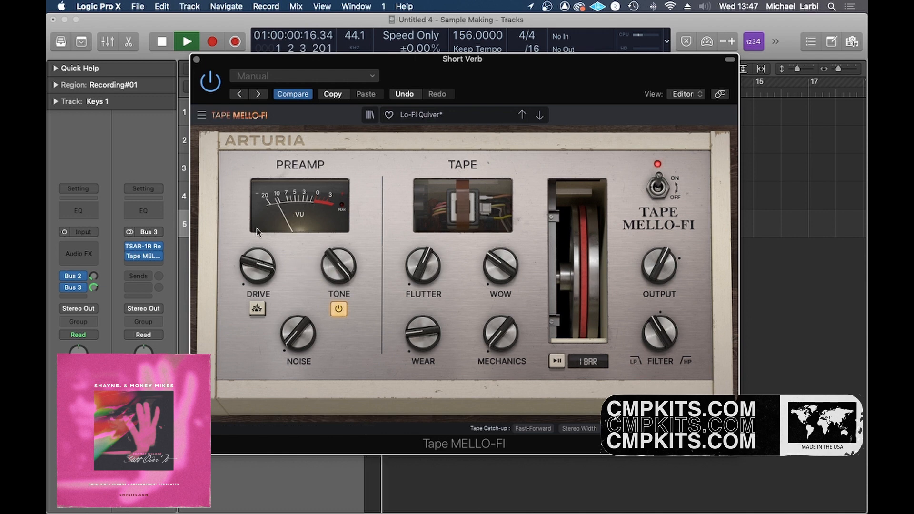
key(space)
click(196, 60)
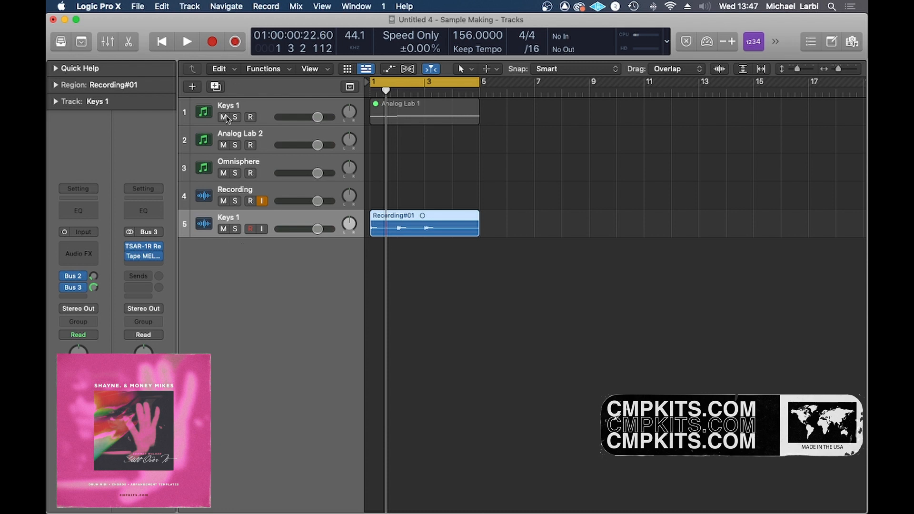
- Bypass and re-enable Tape MELLO-FI on the Short Verb channel while playing the loop to compare the tape effect
click(130, 258)
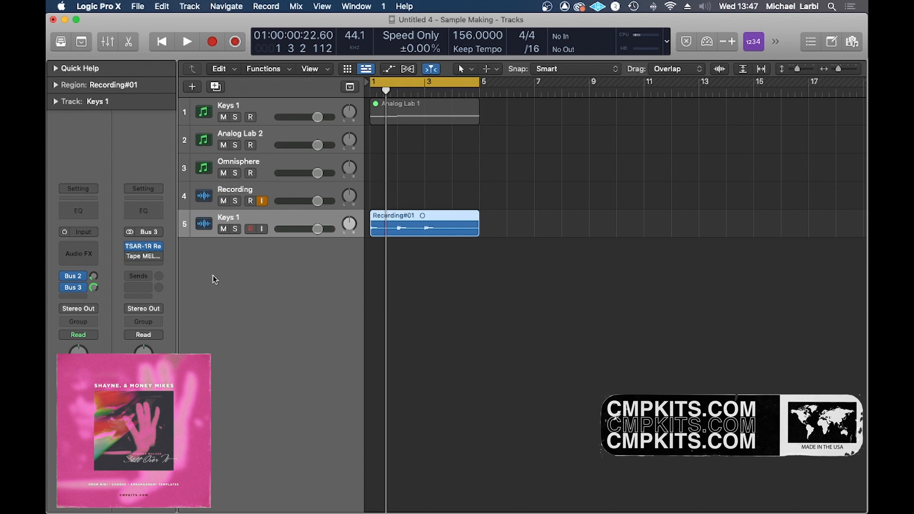
key(space)
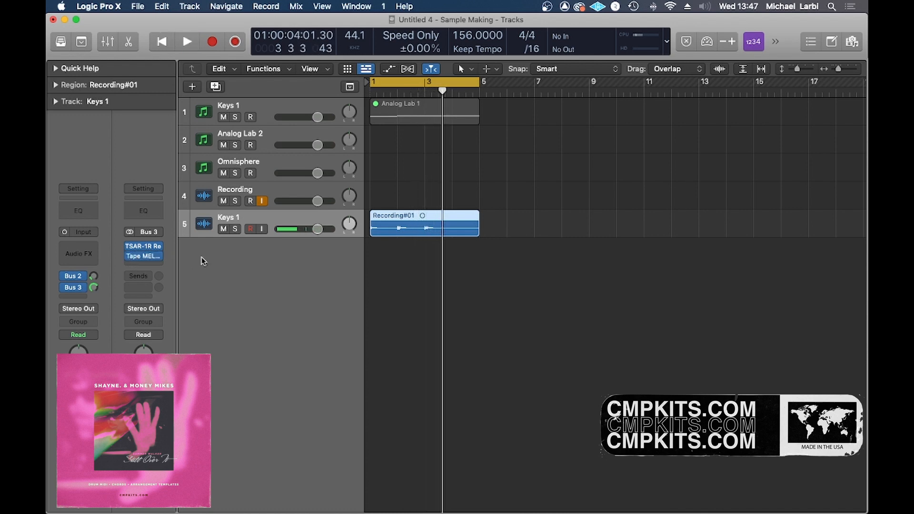
key(Return)
mouse_move(148, 259)
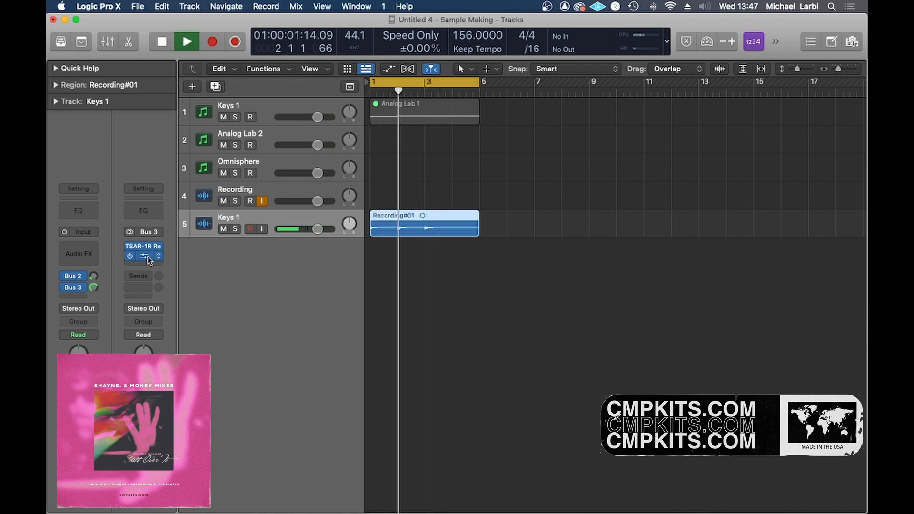
- Reopen Tape MELLO-FI and sweep the Wow amount up and back down during playback to audition slow pitch variation
click(147, 256)
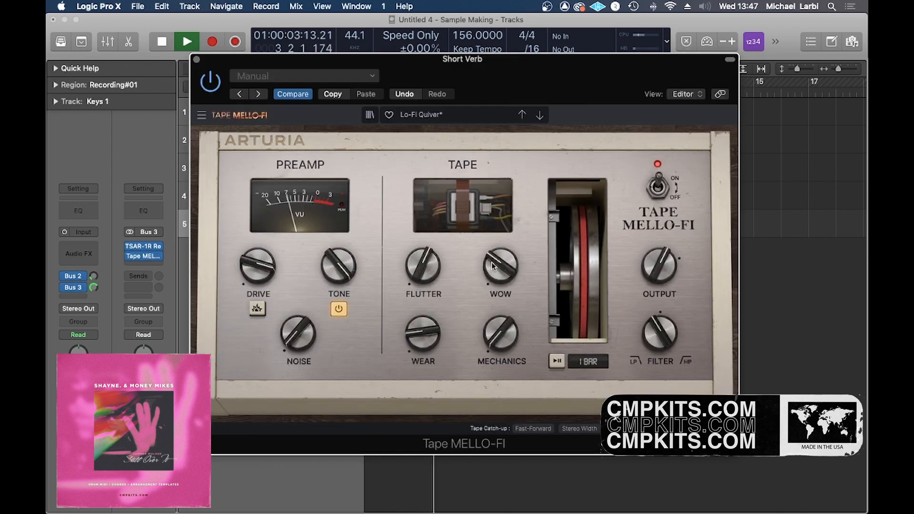
key(space)
mouse_move(493, 274)
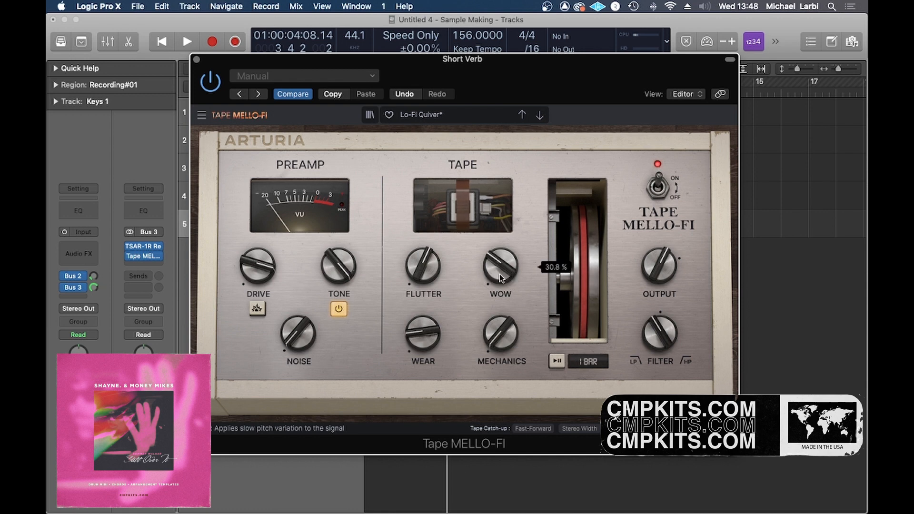
key(space)
drag(500, 274, 500, 208)
drag(500, 265, 500, 330)
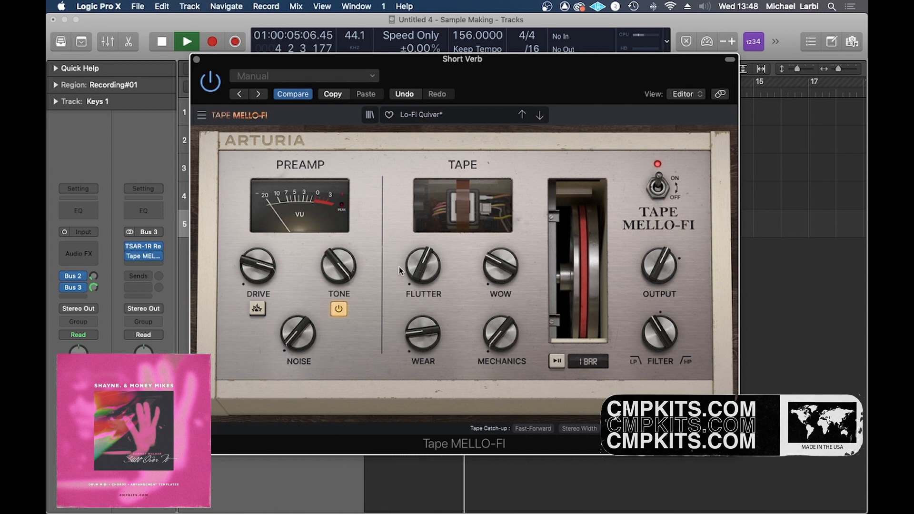
- Adjust Flutter to about 56.4 % in Tape MELLO-FI while the loop plays
mouse_move(426, 275)
key(space)
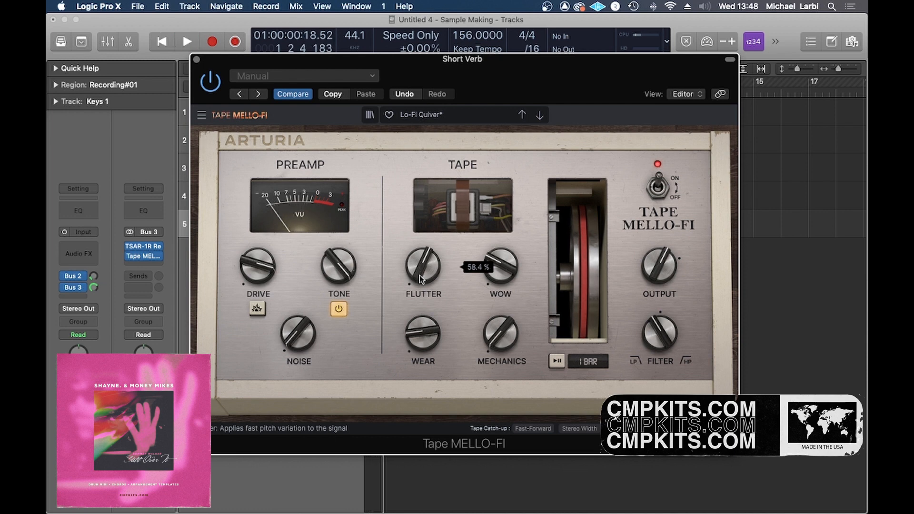
key(space)
mouse_move(419, 275)
mouse_down()
mouse_move(419, 236)
mouse_move(419, 276)
mouse_up()
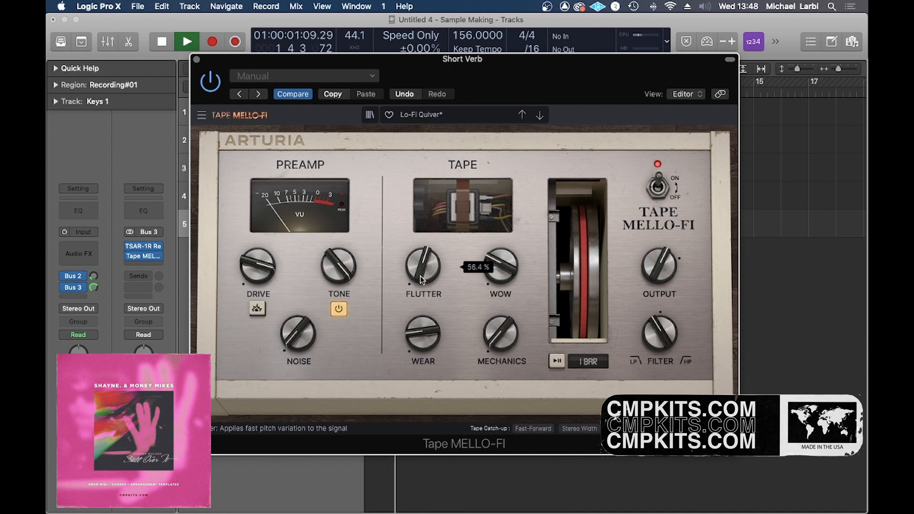
key(space)
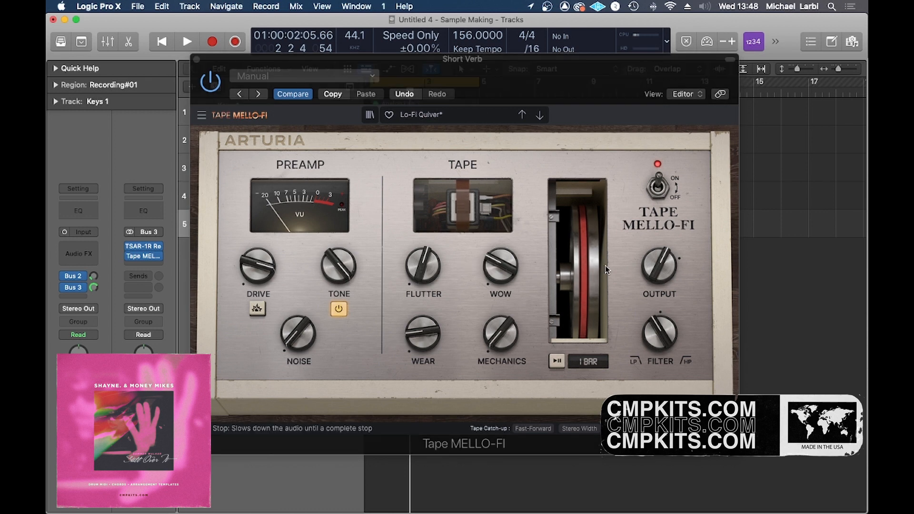
- Set the Tape MELLO-FI Output to about -6.74 dB and turn Stereo Width on while playing the loop
key(space)
mouse_move(666, 266)
drag(668, 269, 661, 268)
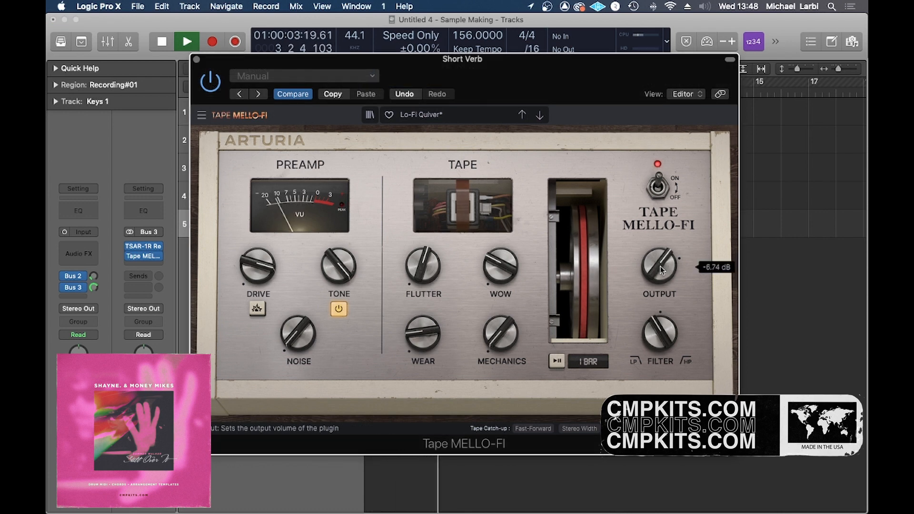
key(space)
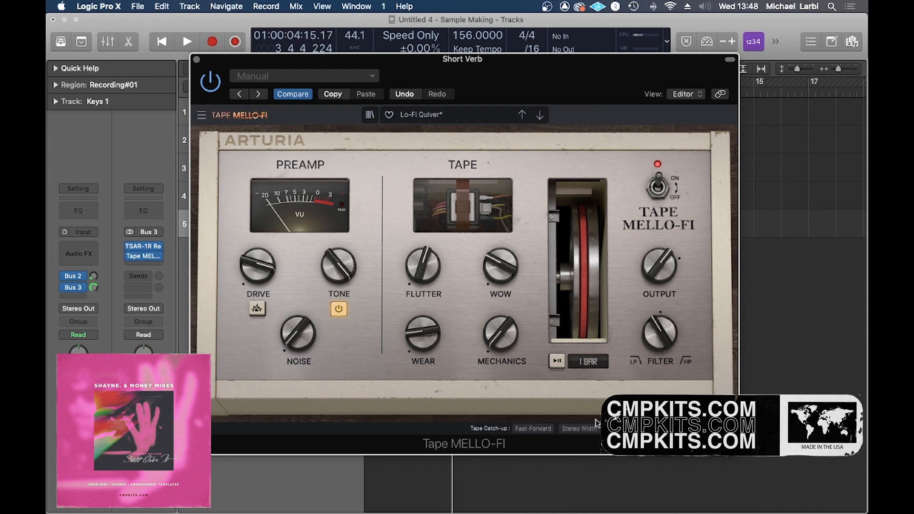
key(space)
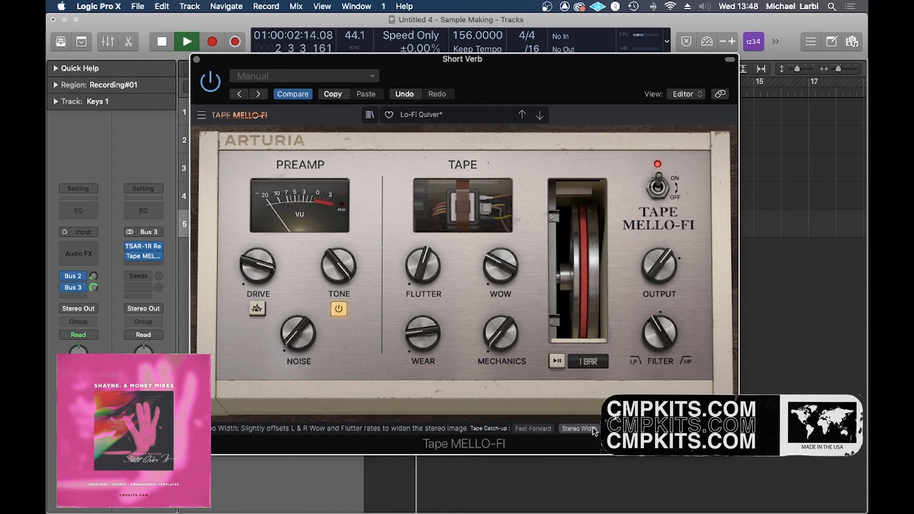
key(space)
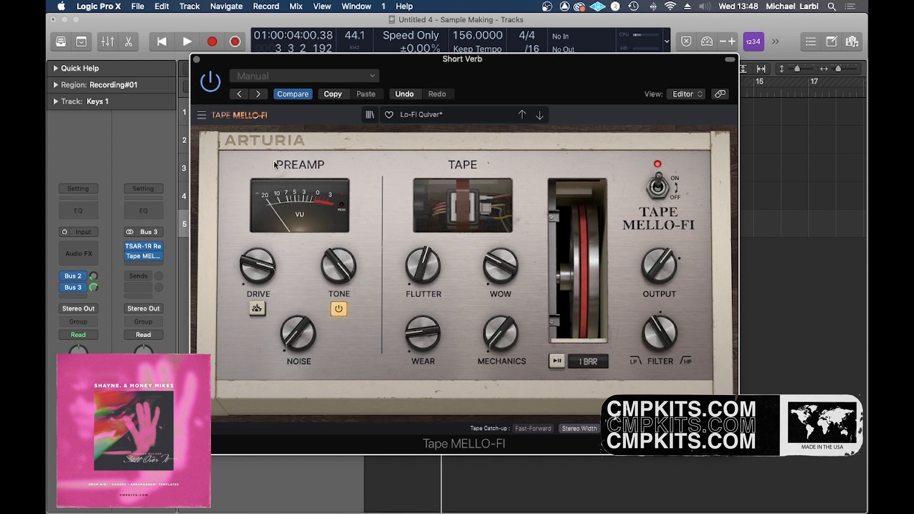
click(196, 60)
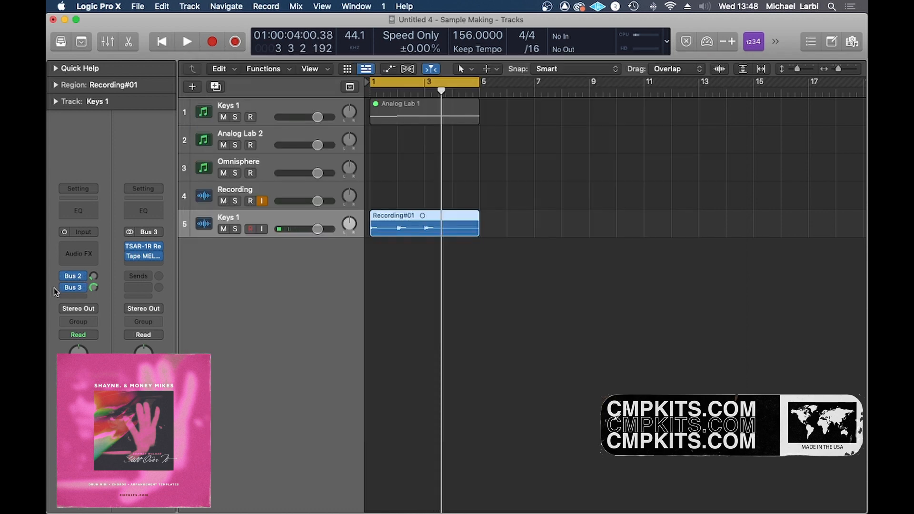
- Lower the Bus 3 send level on Keys 1 and compare the loop with the Bus 2 and Bus 3 sends off and on
key(space)
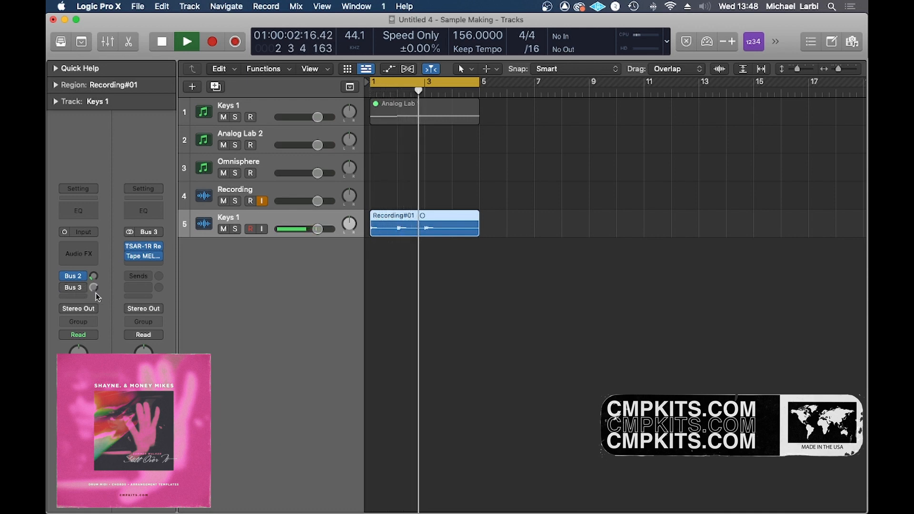
key(space)
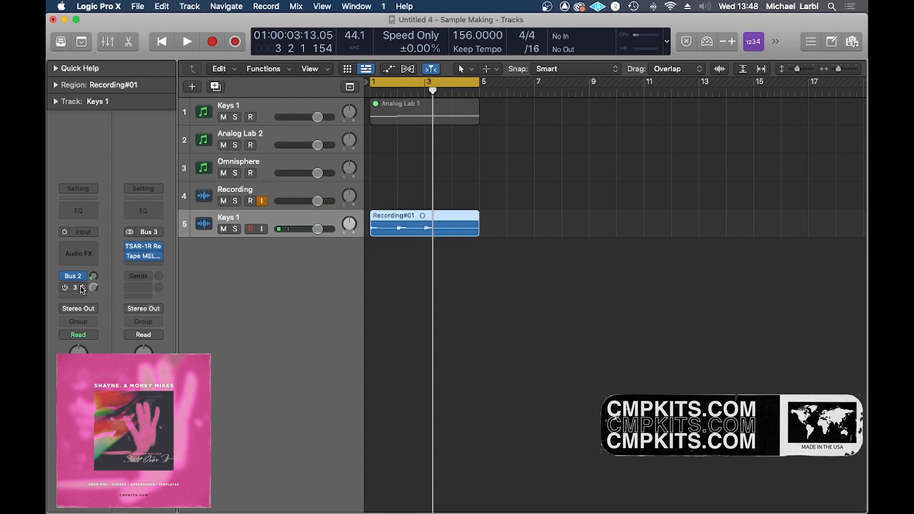
key(space)
drag(96, 288, 94, 330)
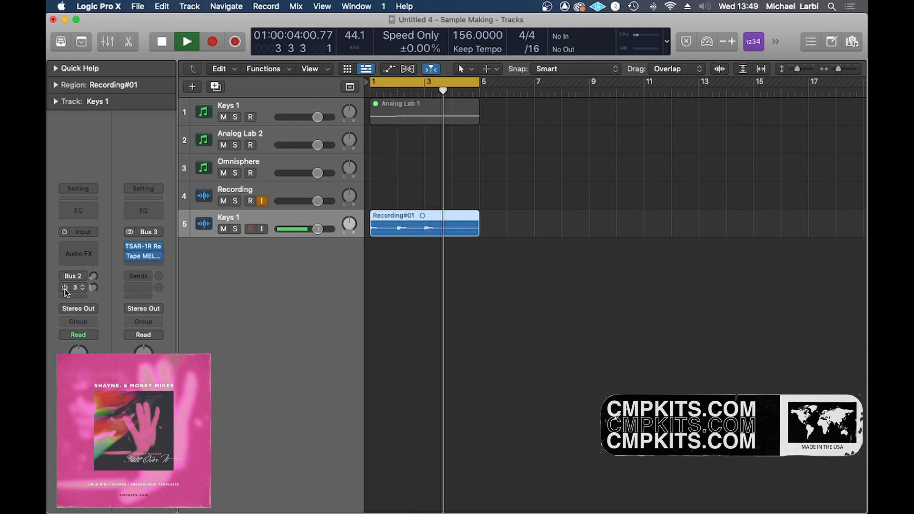
drag(65, 289, 64, 275)
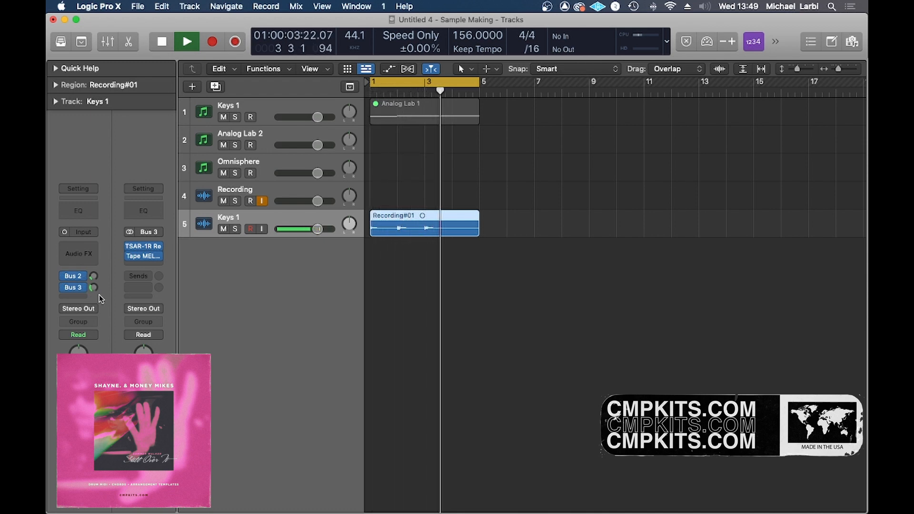
key(space)
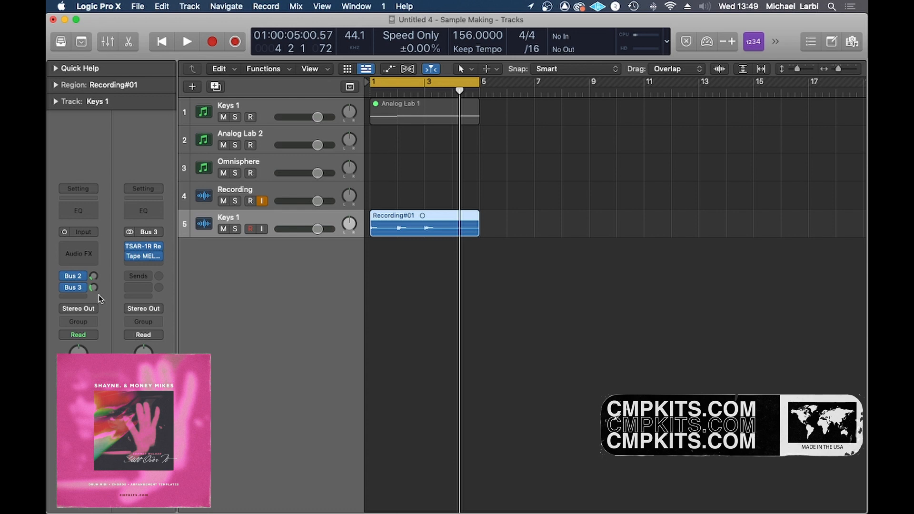
- Add a send to Bus 4 (Dub Delay) on Keys 1 and look over the bus's UAD Galaxy Tape Echo settings
click(78, 296)
mouse_move(90, 310)
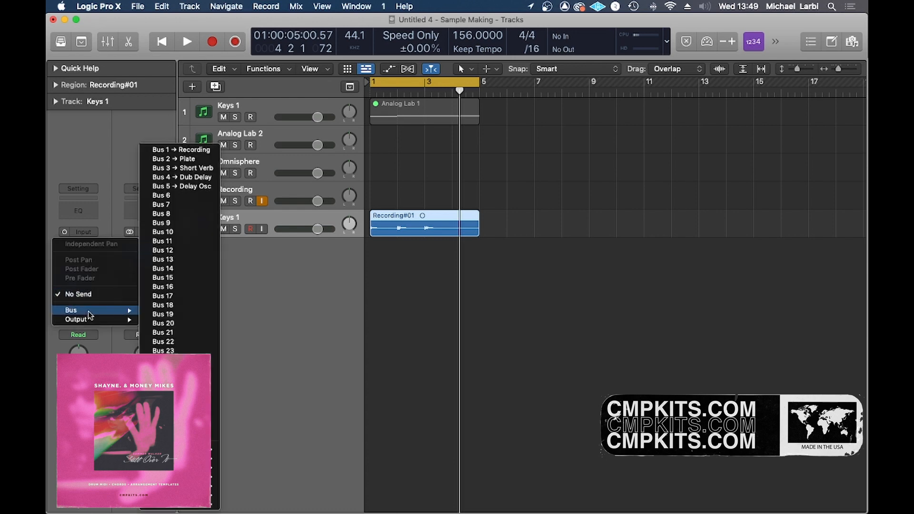
click(177, 182)
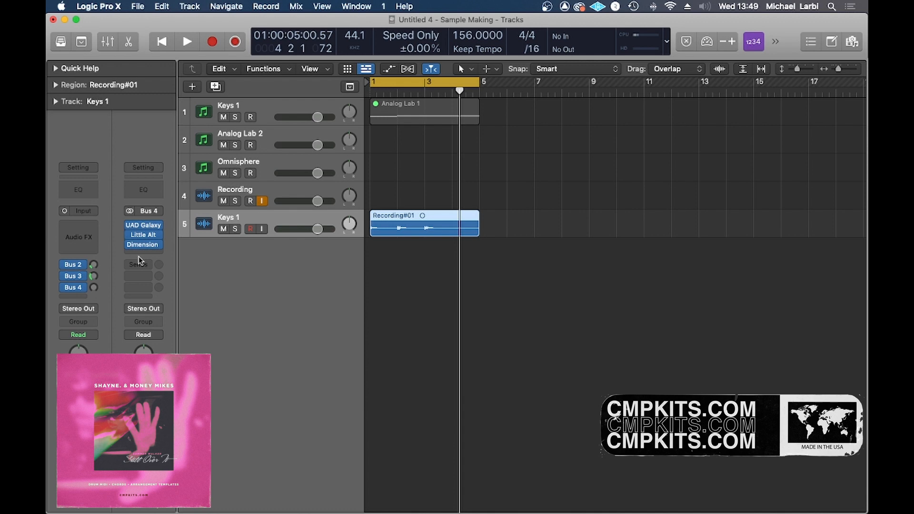
mouse_move(149, 229)
click(146, 227)
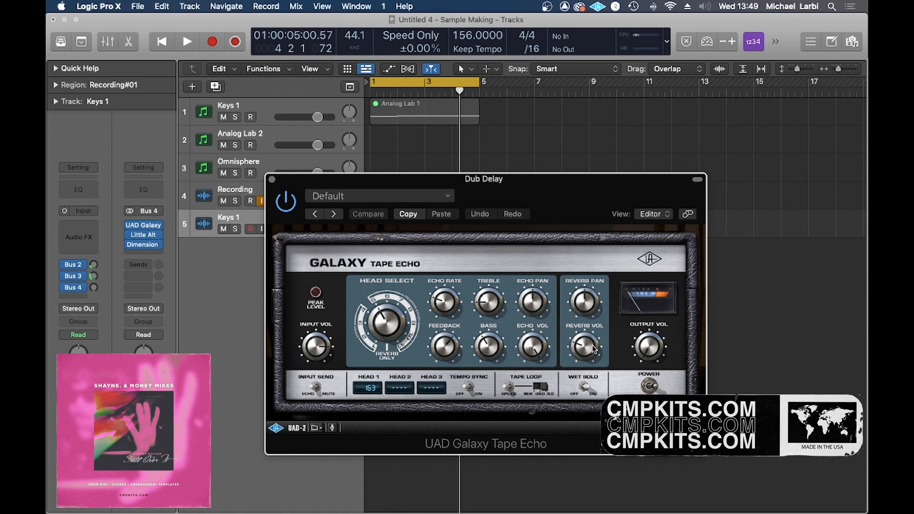
click(271, 179)
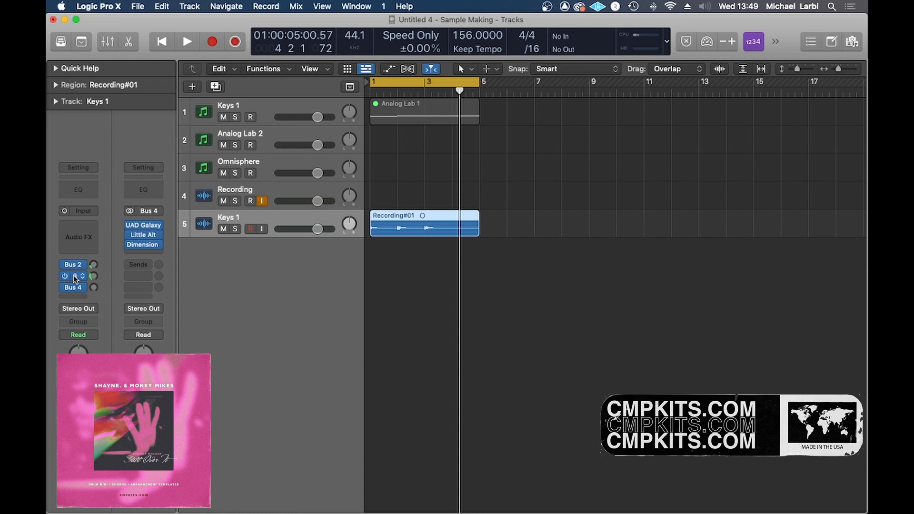
- Play the loop through the Bus 4 send only, with Bus 2 and Bus 3 off, and adjust the Galaxy Tape Echo Input Vol
key(space)
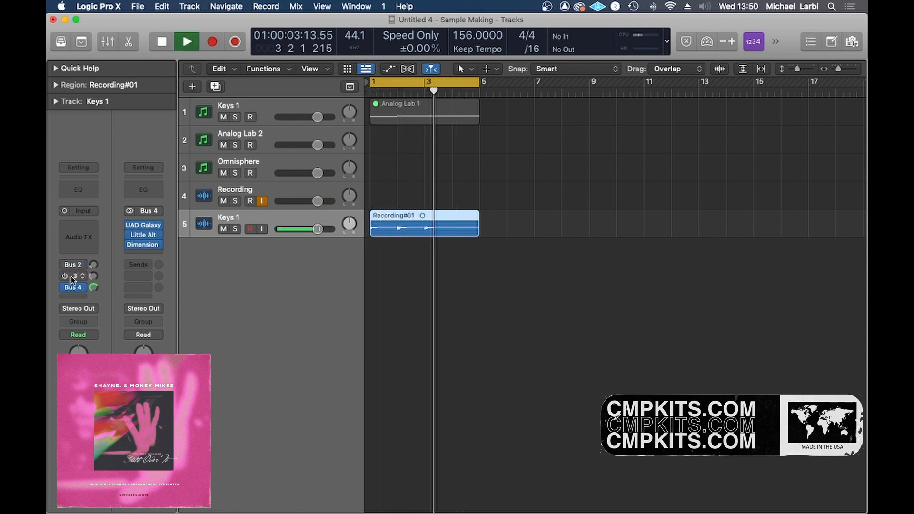
click(147, 226)
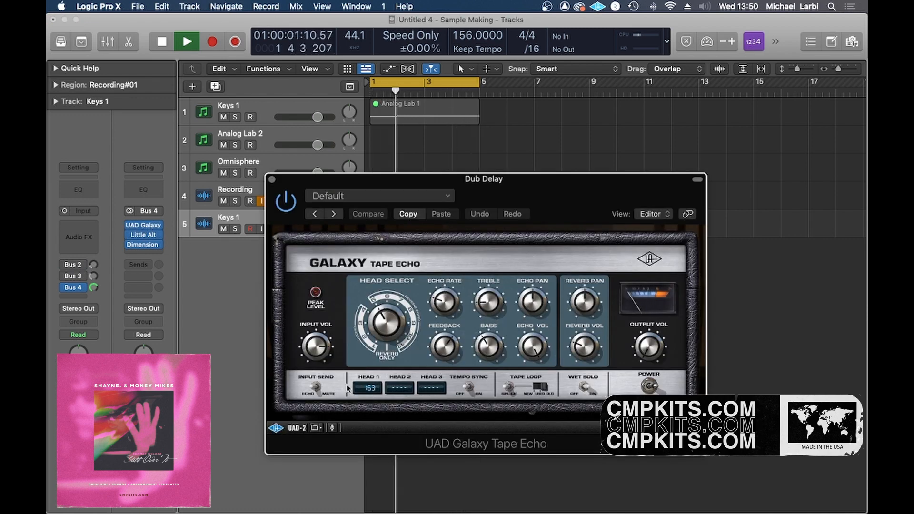
drag(318, 348, 319, 365)
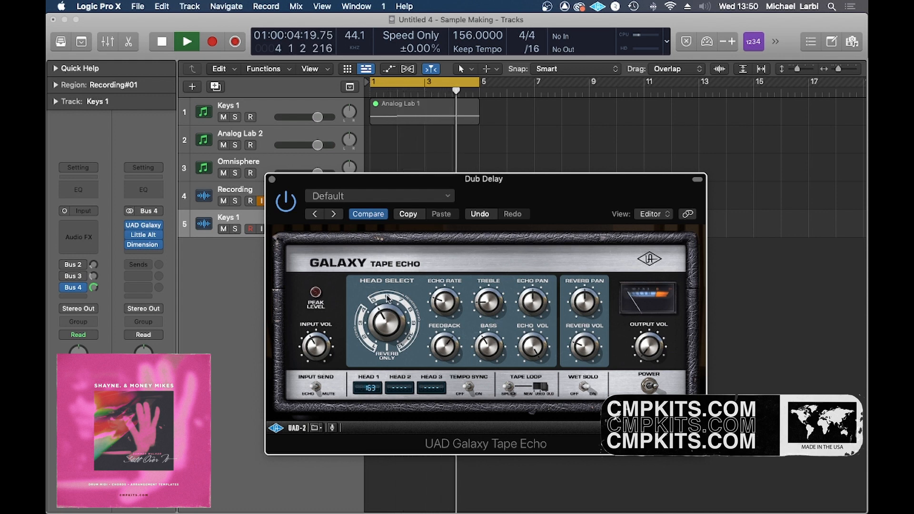
- Bypass Little AlterBoy and Dimension on the Dub Delay bus and audition the Galaxy Tape Echo on its own
mouse_move(131, 236)
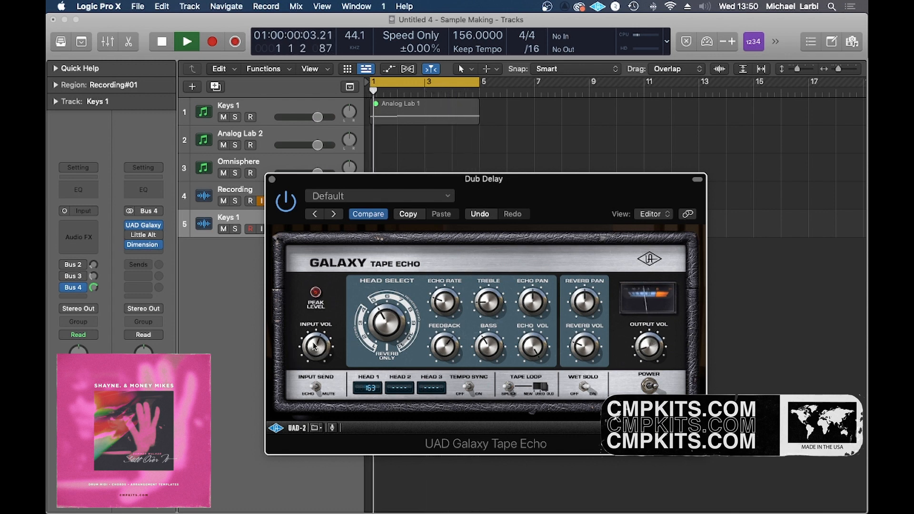
click(129, 244)
key(space)
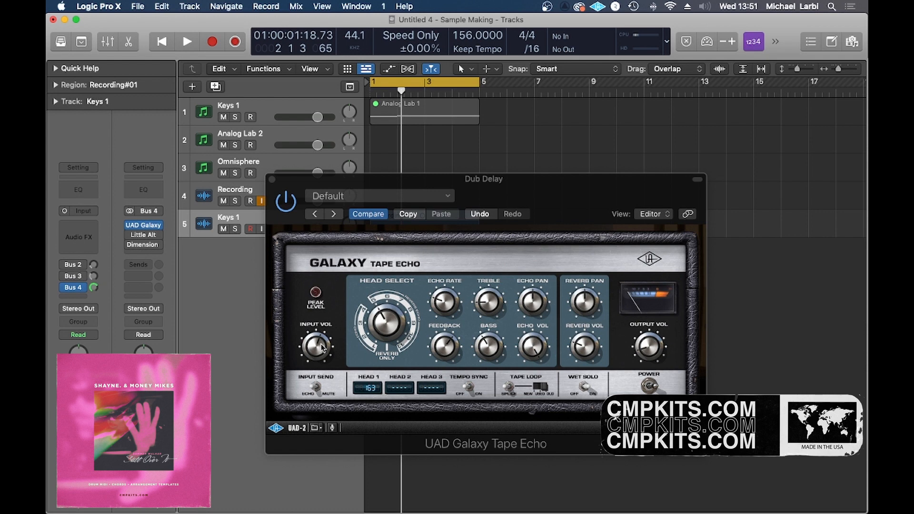
key(space)
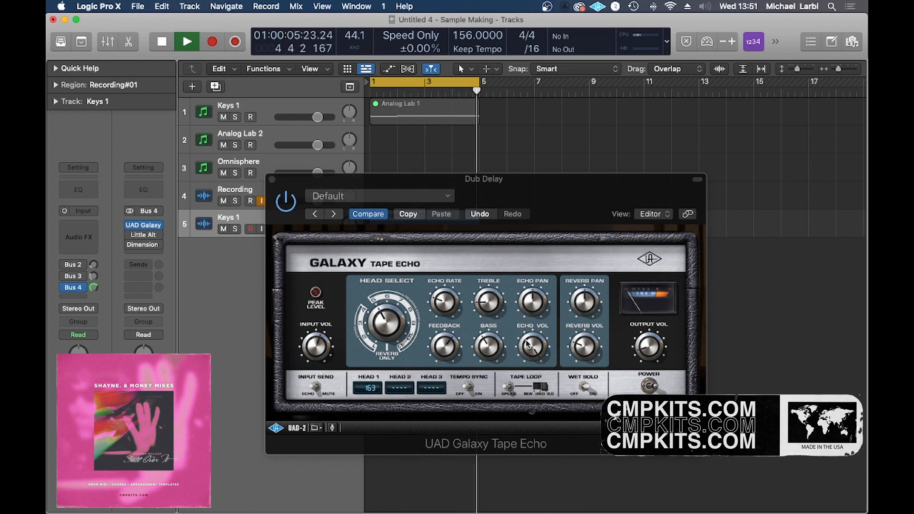
click(271, 179)
key(space)
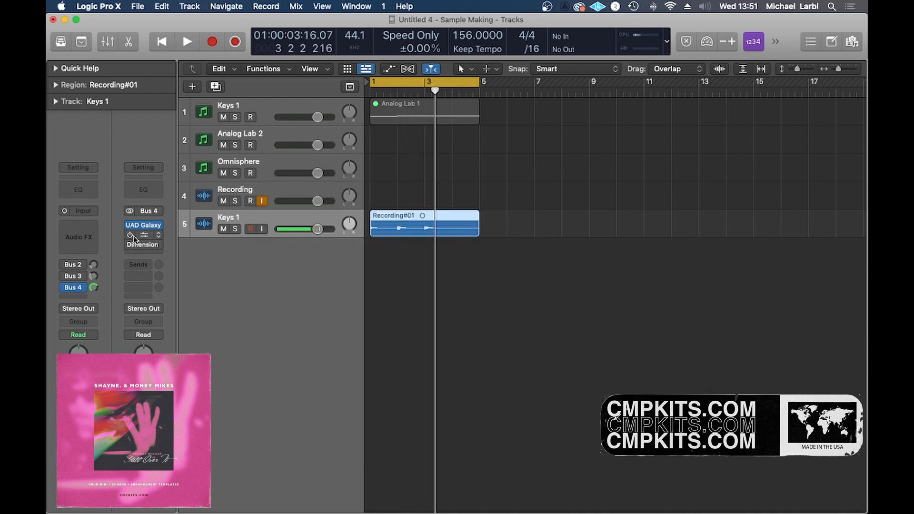
- Turn on Little AlterBoy on the Dub Delay bus and adjust its Drive to a low setting during playback
click(140, 236)
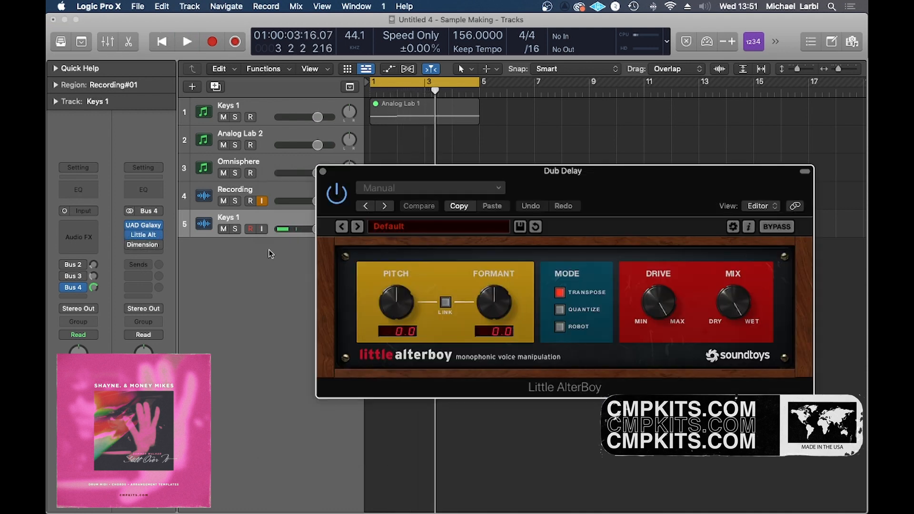
drag(685, 320, 670, 314)
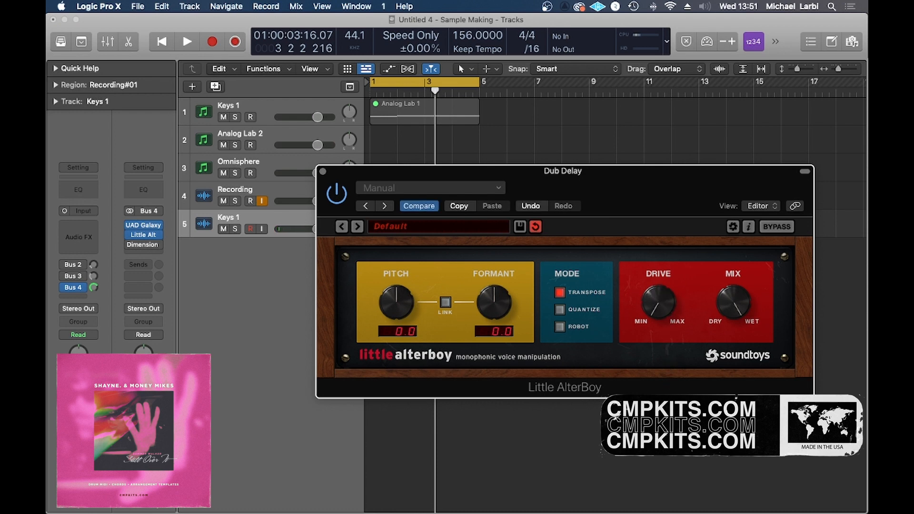
key(space)
mouse_move(659, 273)
mouse_down()
mouse_move(659, 260)
mouse_move(660, 281)
mouse_up()
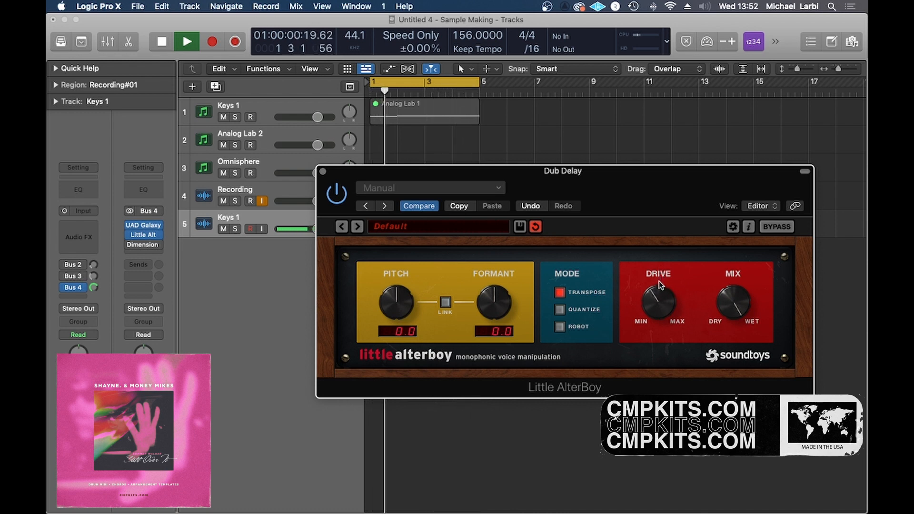
mouse_move(149, 228)
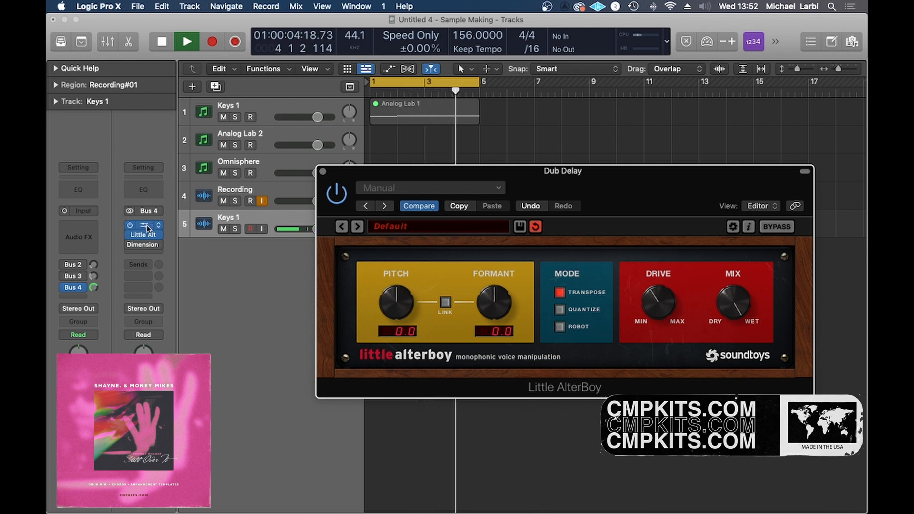
click(149, 226)
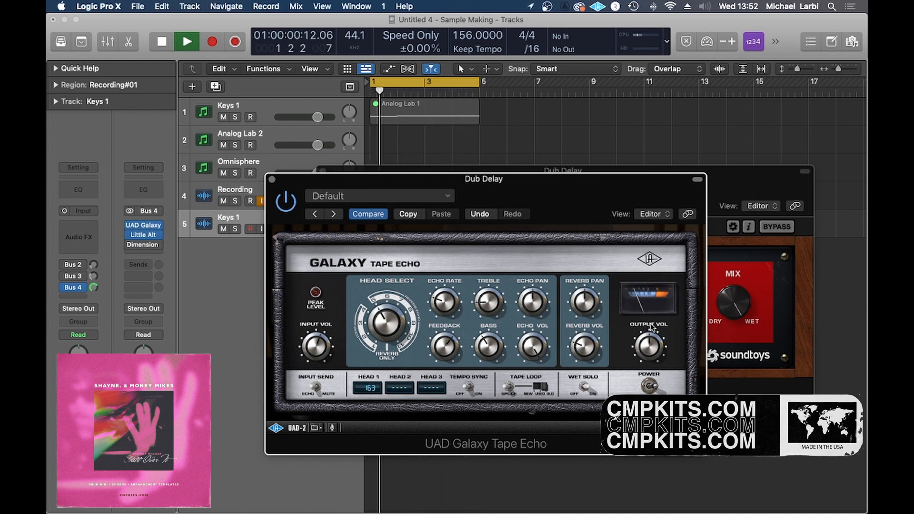
click(272, 180)
click(658, 317)
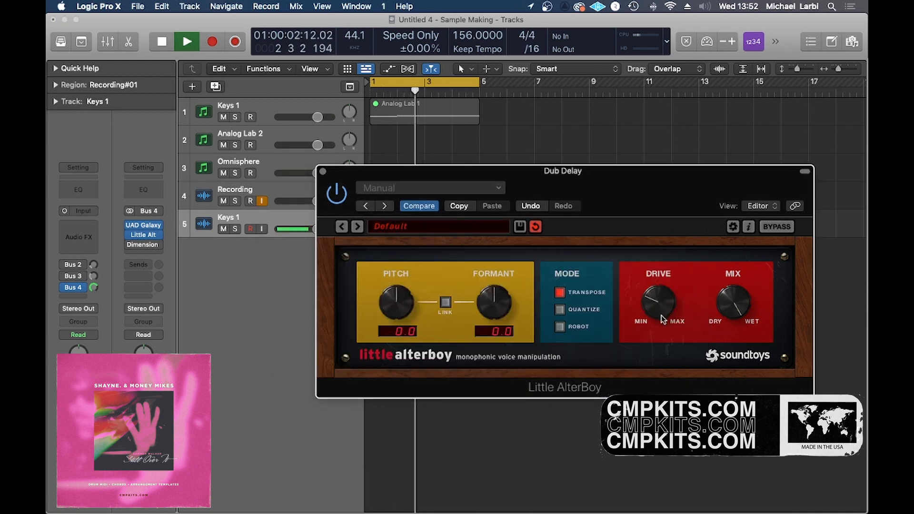
drag(660, 318, 666, 349)
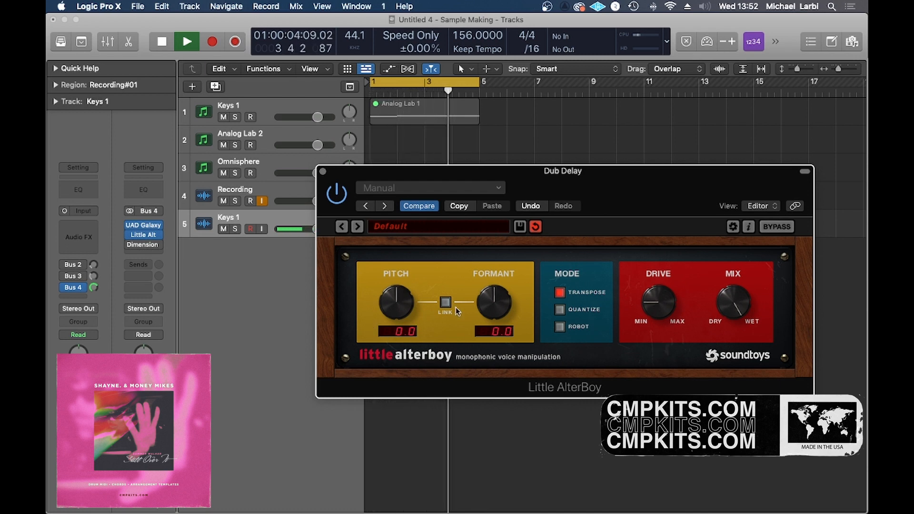
- Bypass Little AlterBoy, stop playback and close the plug-in
click(339, 200)
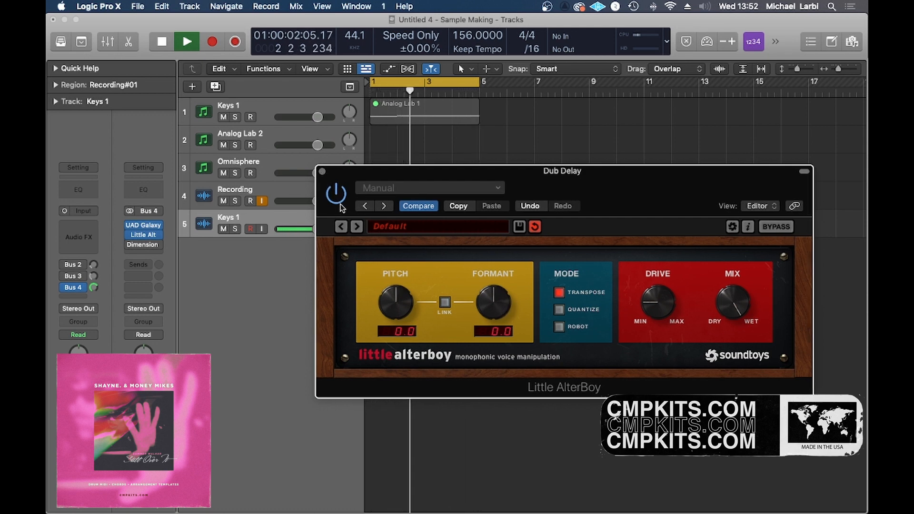
key(space)
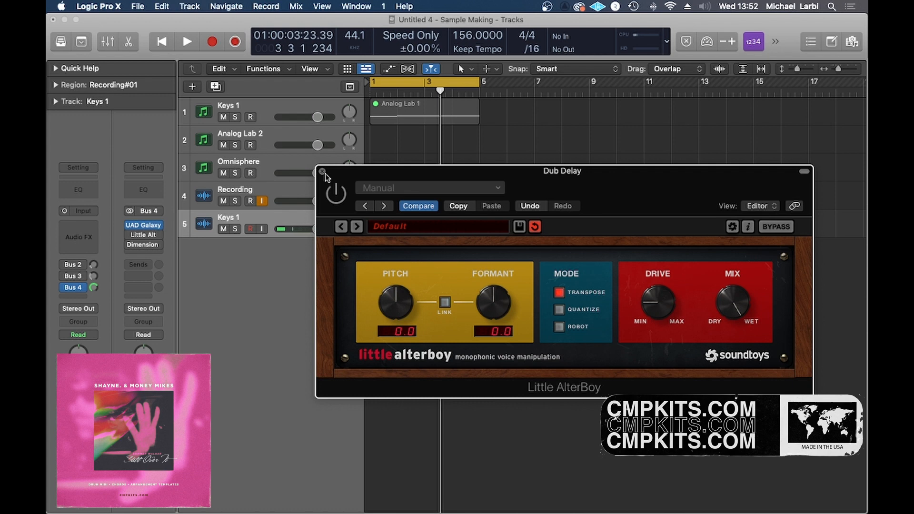
click(323, 172)
- Compare the loop with Dimension off and on after the Galaxy Tape Echo, and leave Dimension on
mouse_move(133, 246)
key(space)
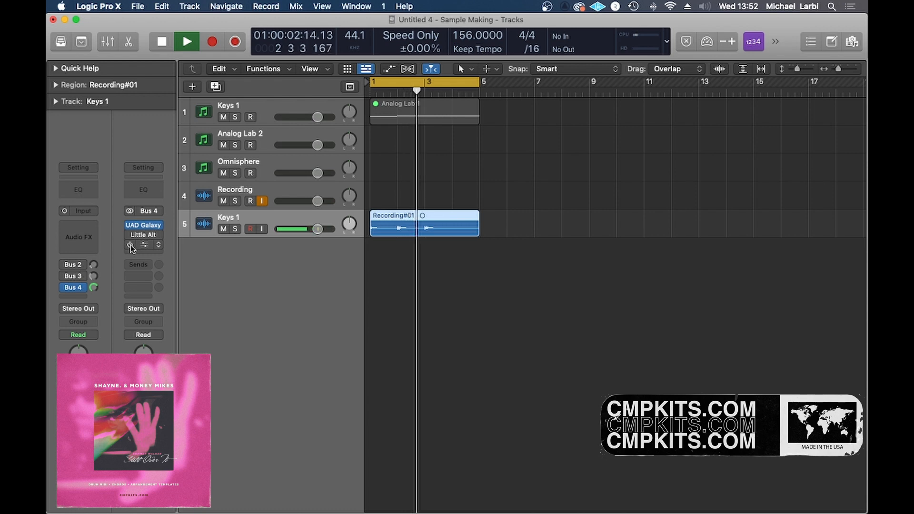
mouse_move(144, 227)
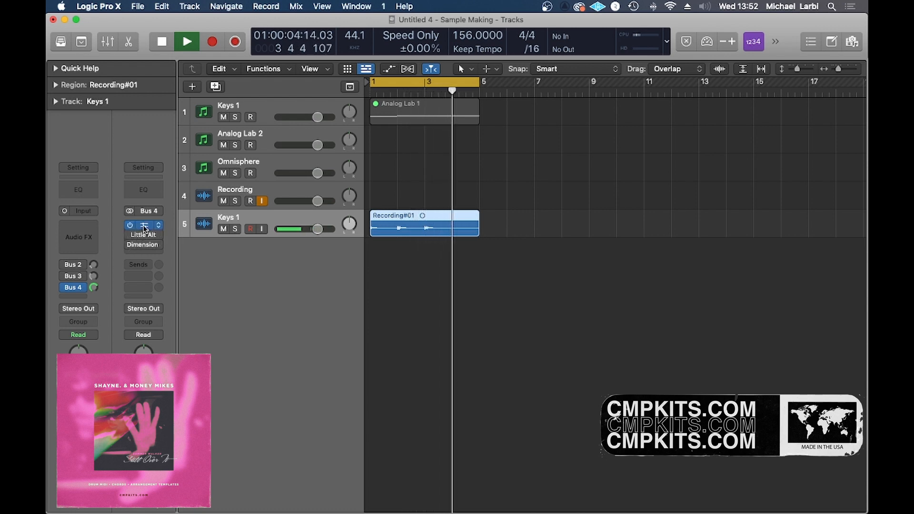
key(space)
click(145, 227)
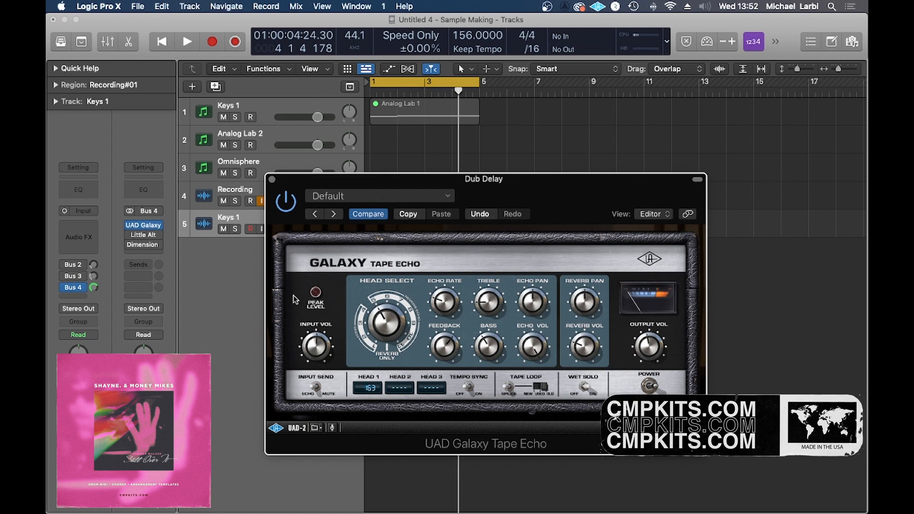
click(272, 180)
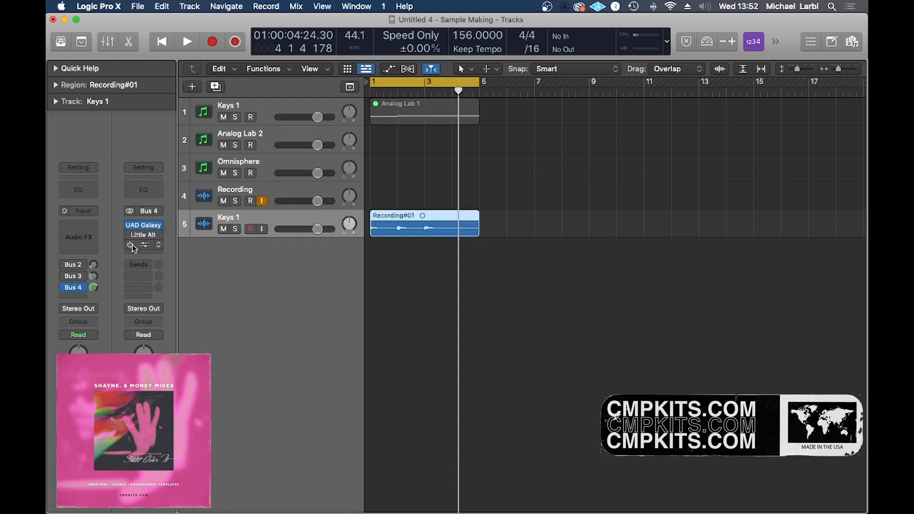
key(space)
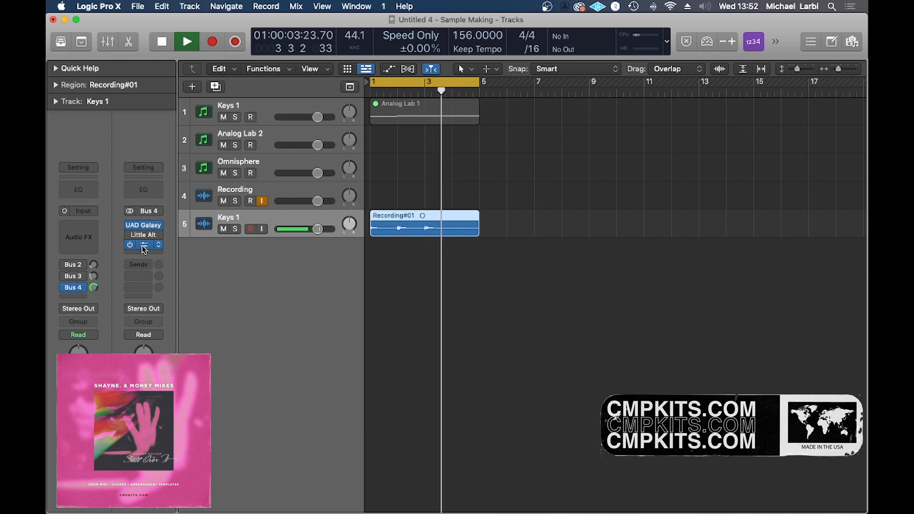
key(space)
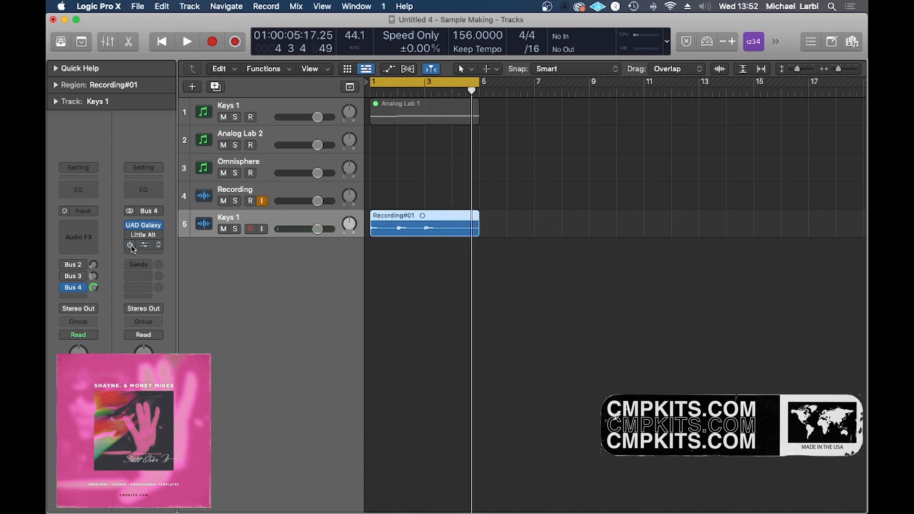
key(space)
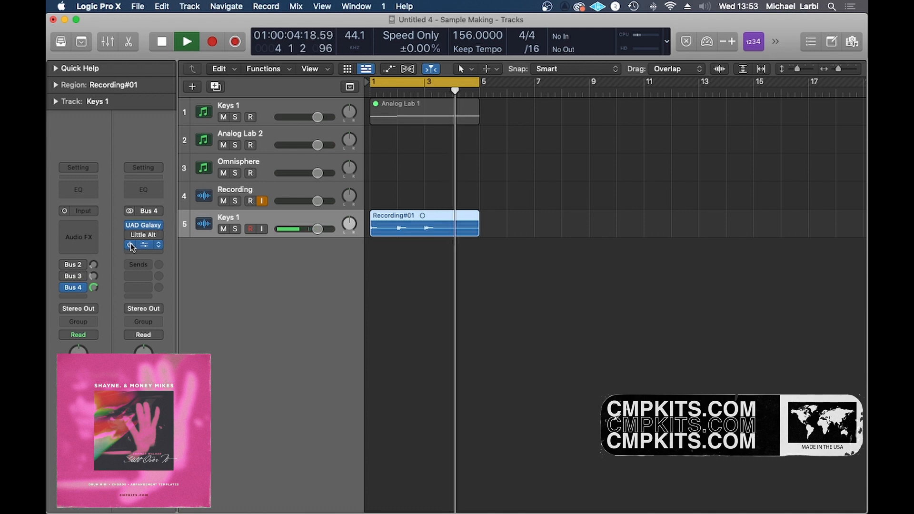
key(space)
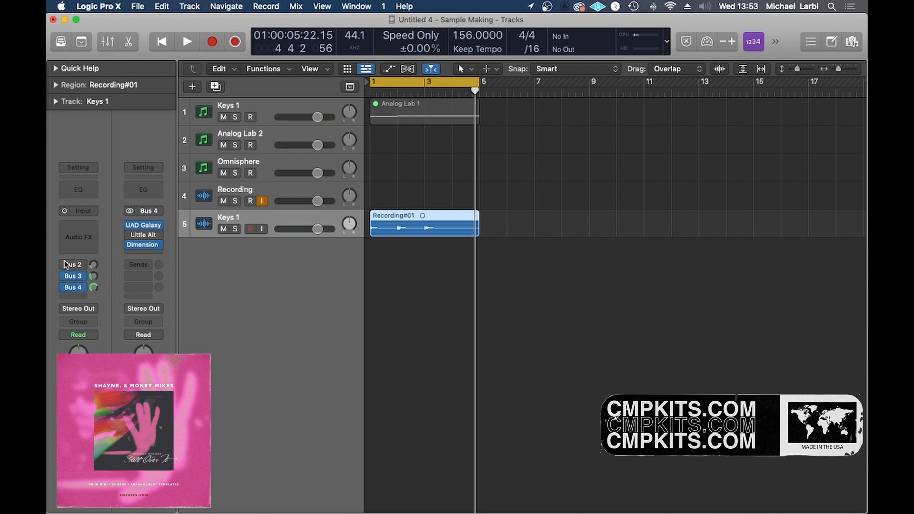
- Turn the Bus 2 and Bus 3 sends on and lower the Bus 4 send to about -12.2 dB while the loop plays
click(66, 288)
key(space)
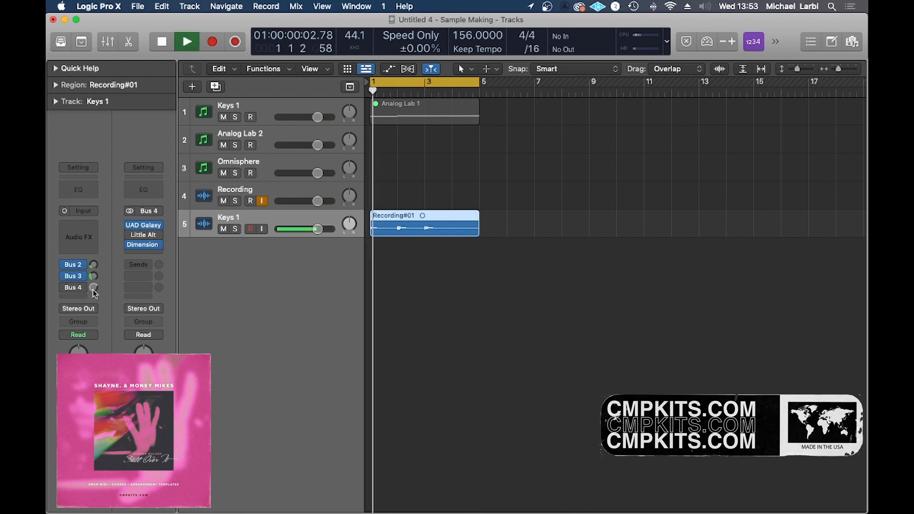
drag(94, 288, 91, 319)
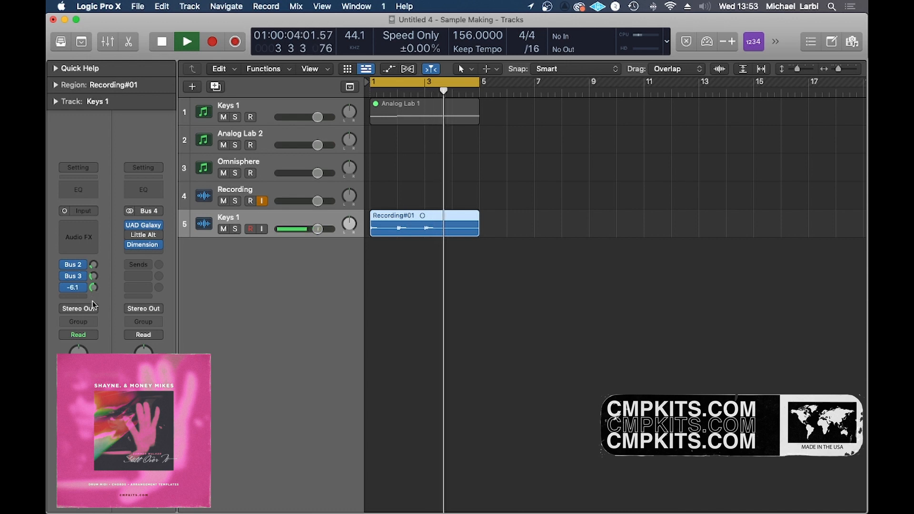
drag(93, 288, 92, 306)
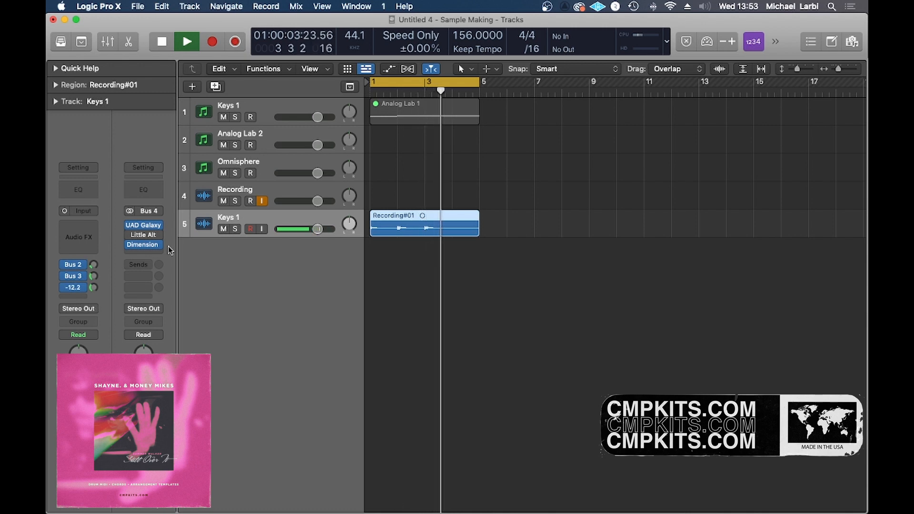
key(space)
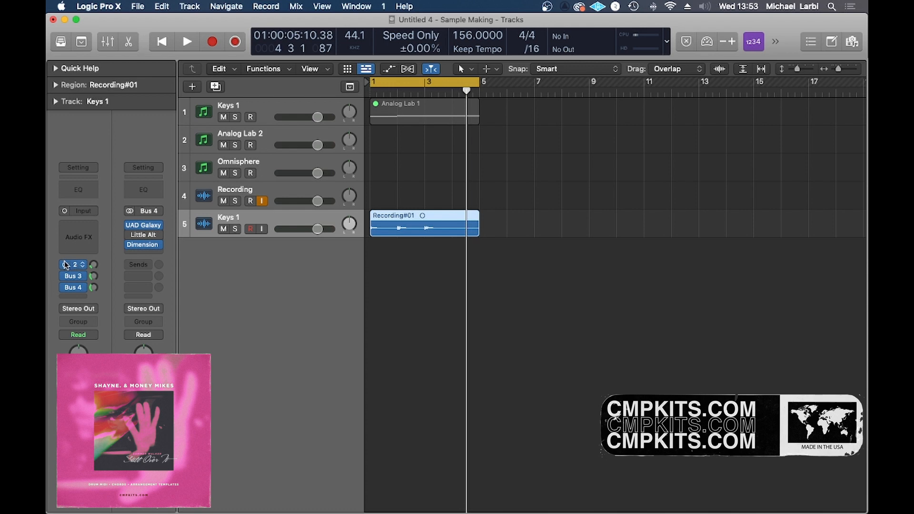
- Compare the Keys 1 loop with the Bus 2, Bus 3 and Bus 4 sends off and on
key(space)
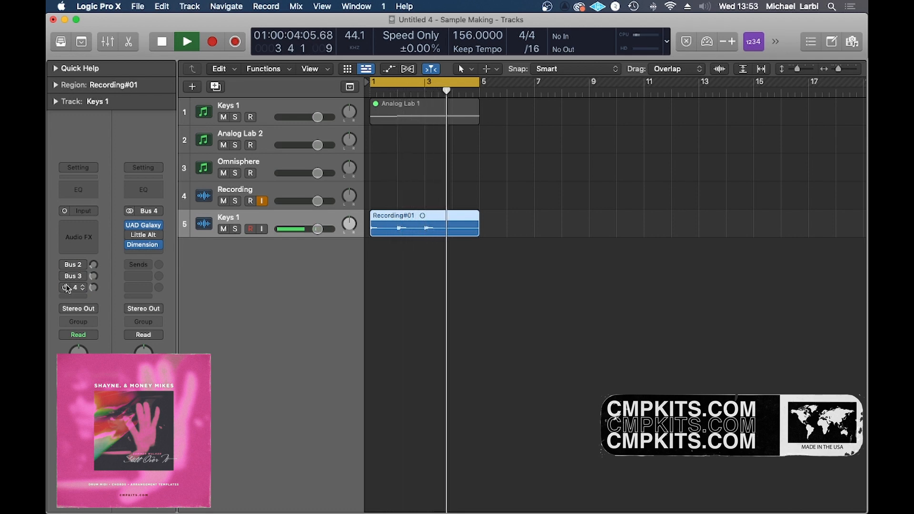
key(space)
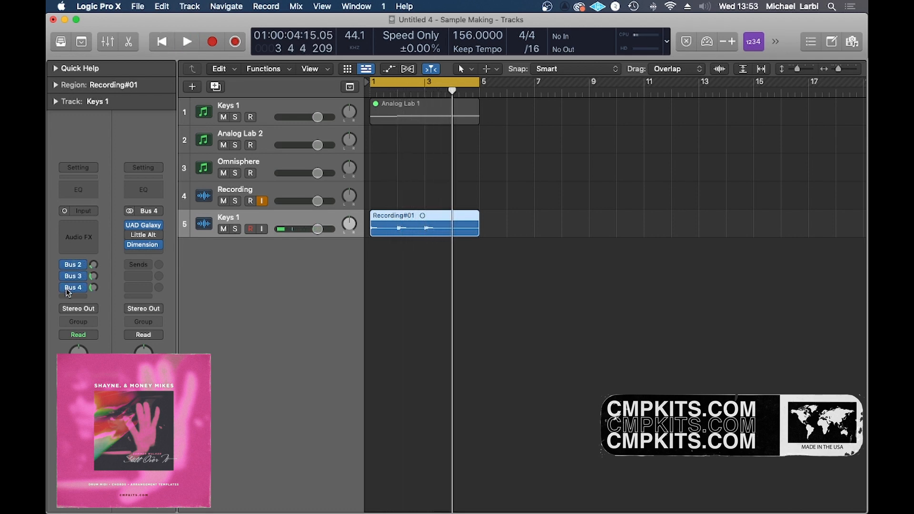
key(space)
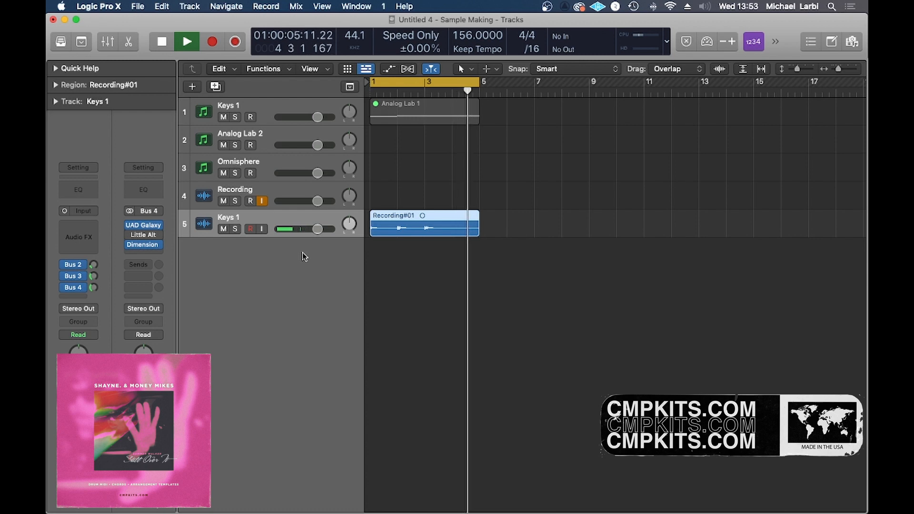
- Bypass VUMT, UAD Oxide and I/O on the Keys 1 instrument track, unmute its Analog Lab 1 region, and play it soloed
key(space)
click(312, 109)
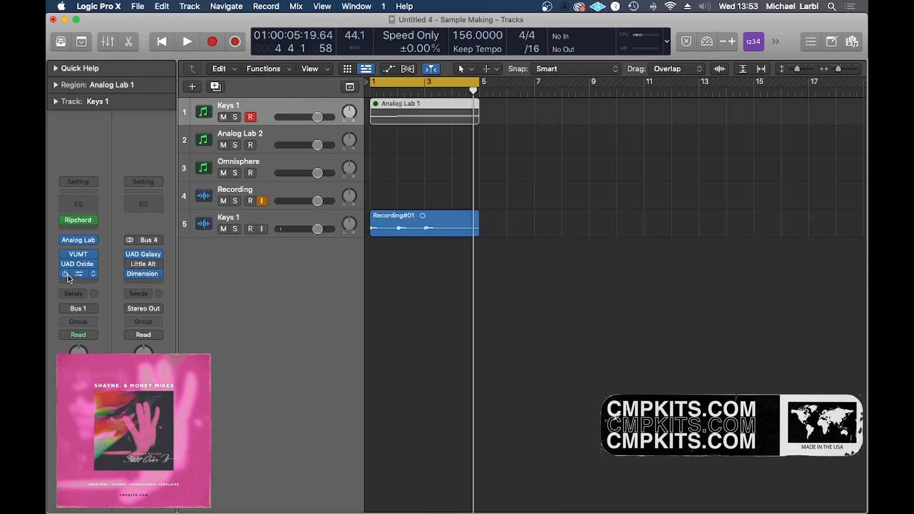
drag(66, 255, 63, 273)
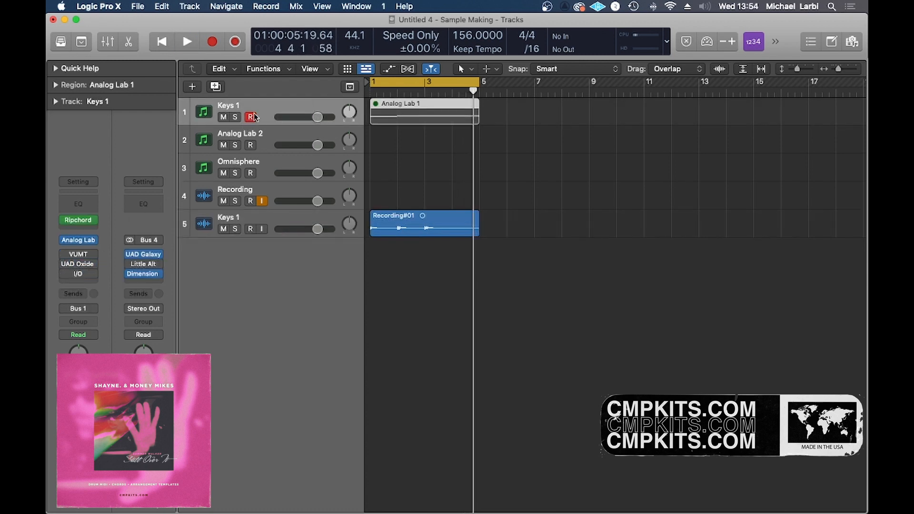
click(411, 115)
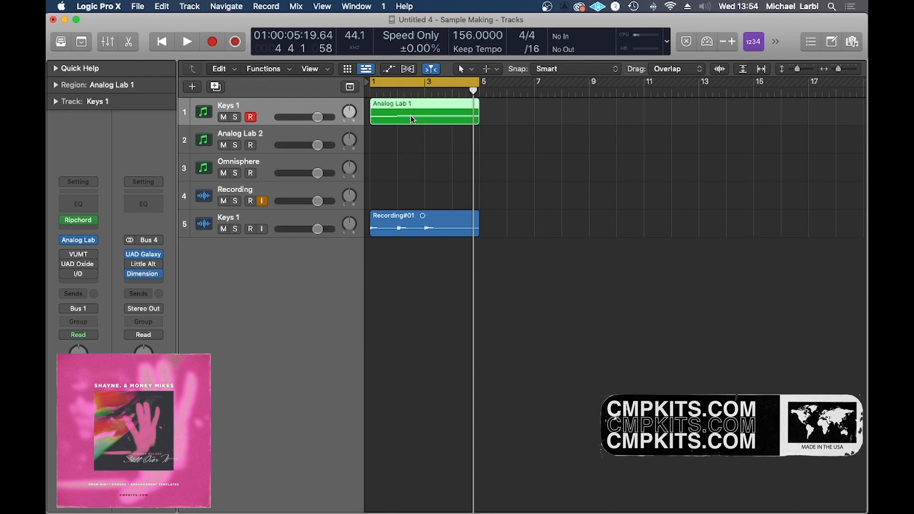
click(235, 117)
key(space)
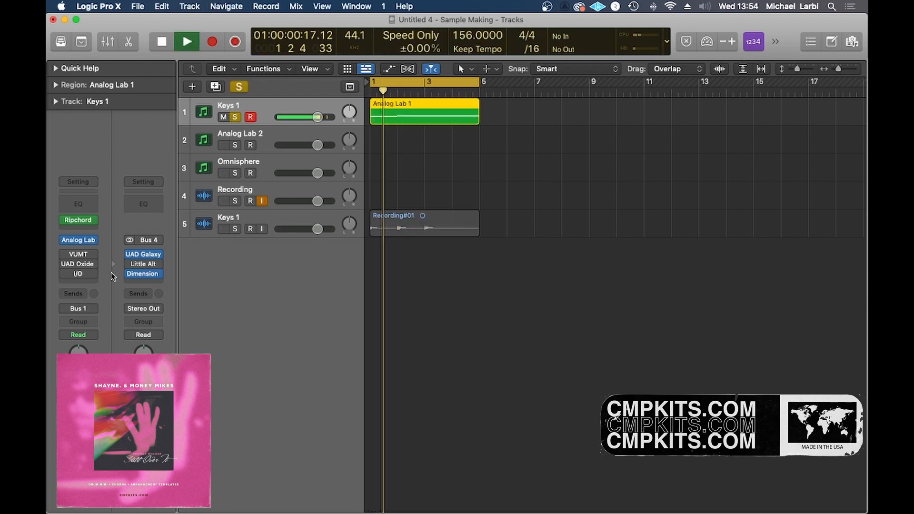
- Route the Keys 1 instrument track to Stereo Output and lower its fader to about -4.4 dB while the loop plays
click(94, 309)
mouse_move(128, 339)
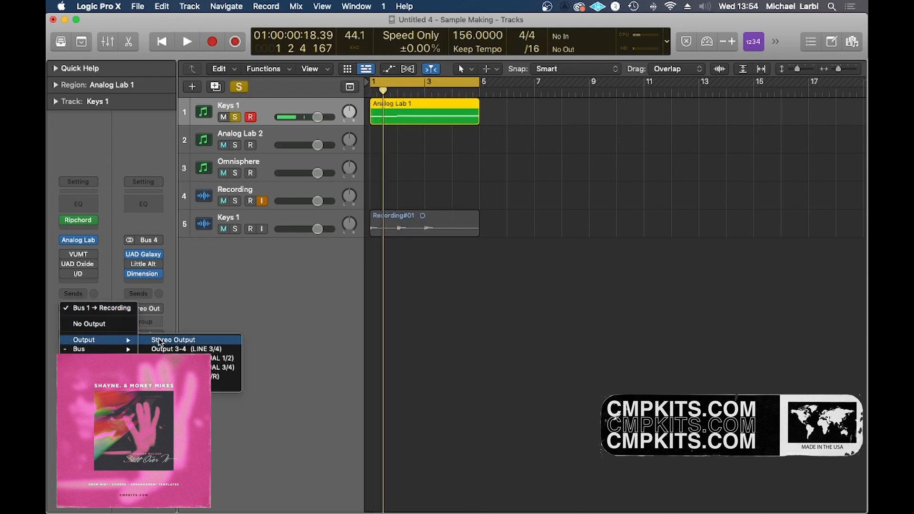
click(181, 341)
key(space)
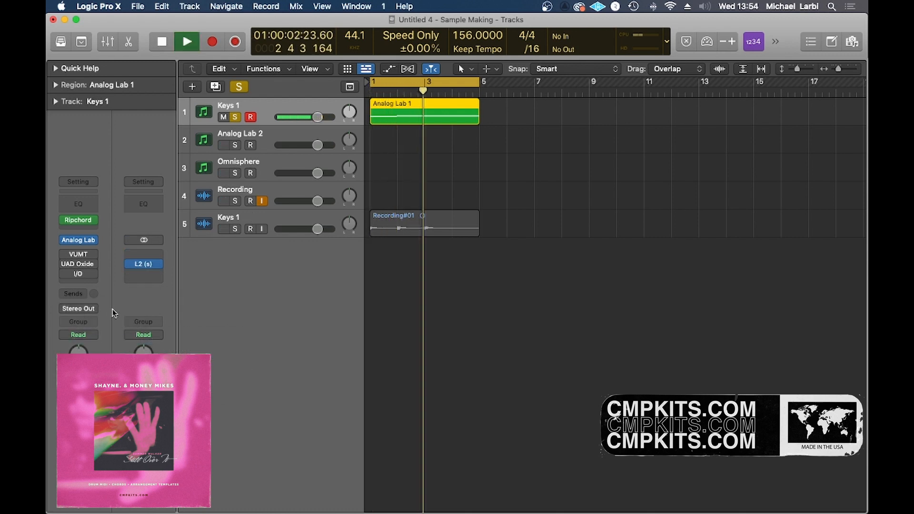
drag(318, 117, 307, 118)
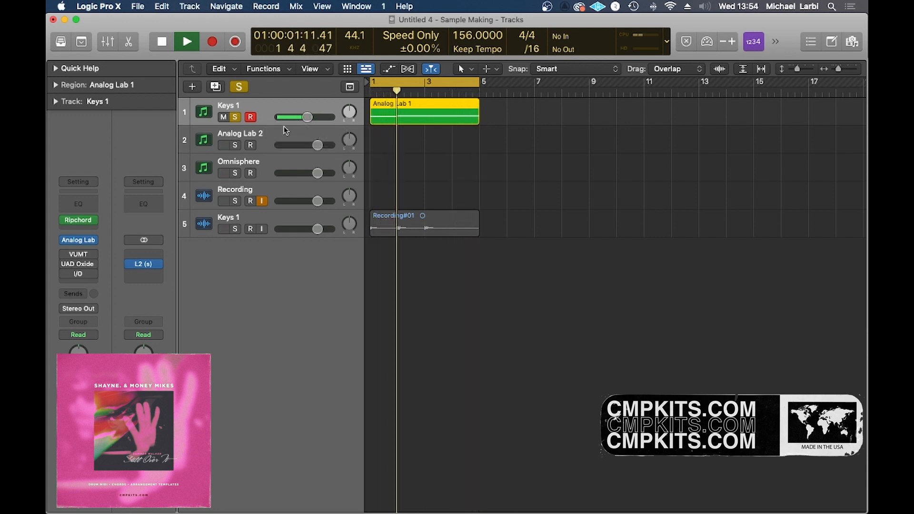
- Unsolo and mute the Keys 1 instrument track, and play the recorded Keys 1 audio for comparison
click(236, 117)
key(space)
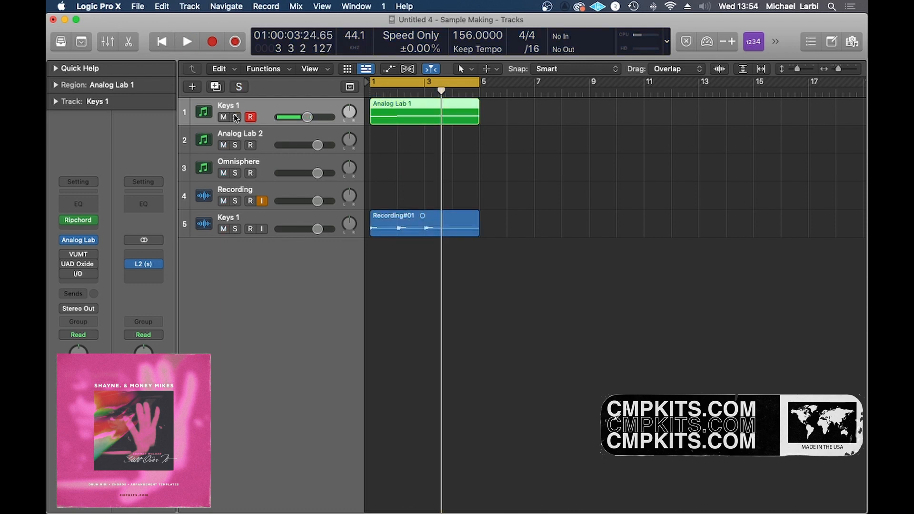
click(223, 117)
key(space)
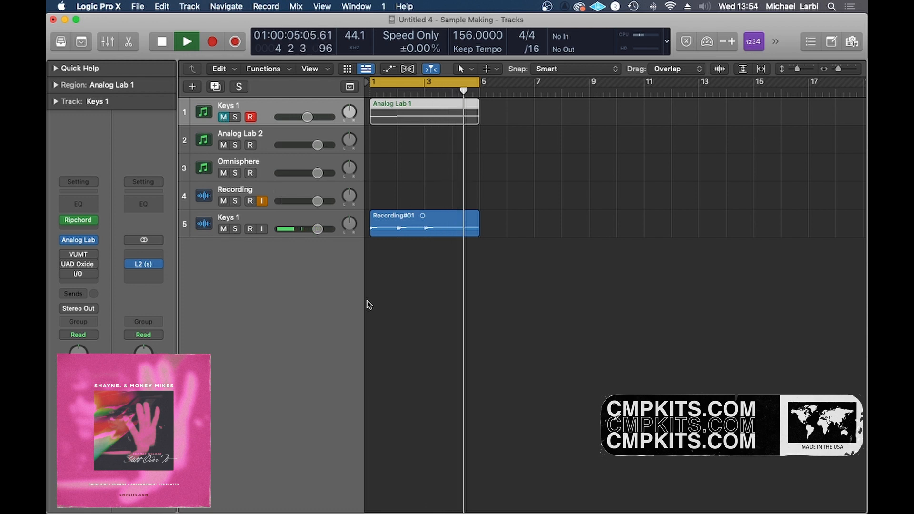
key(space)
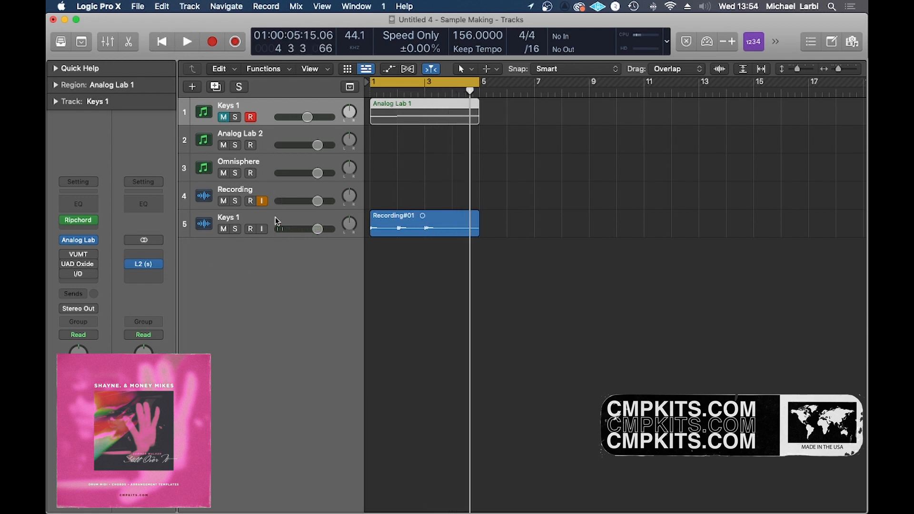
- Add a Bus 5 → Delay Osc send to the recorded Keys 1 audio track
click(276, 222)
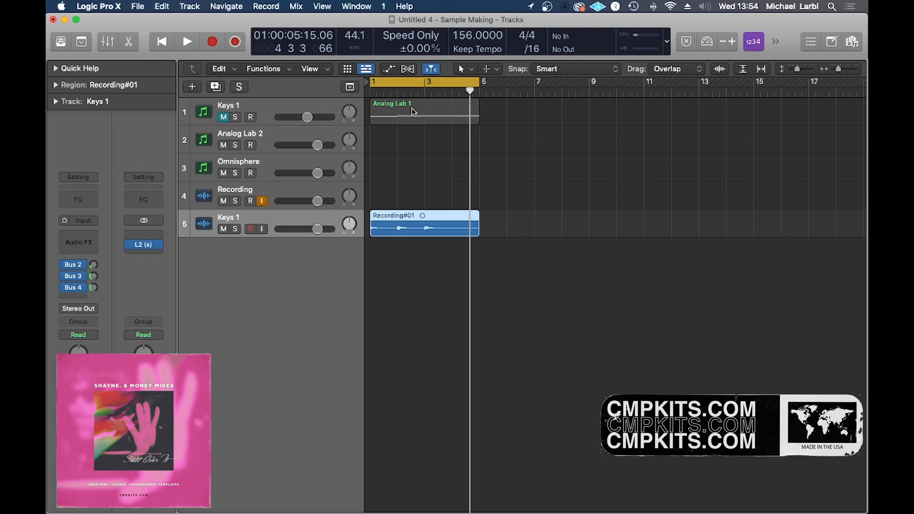
click(324, 109)
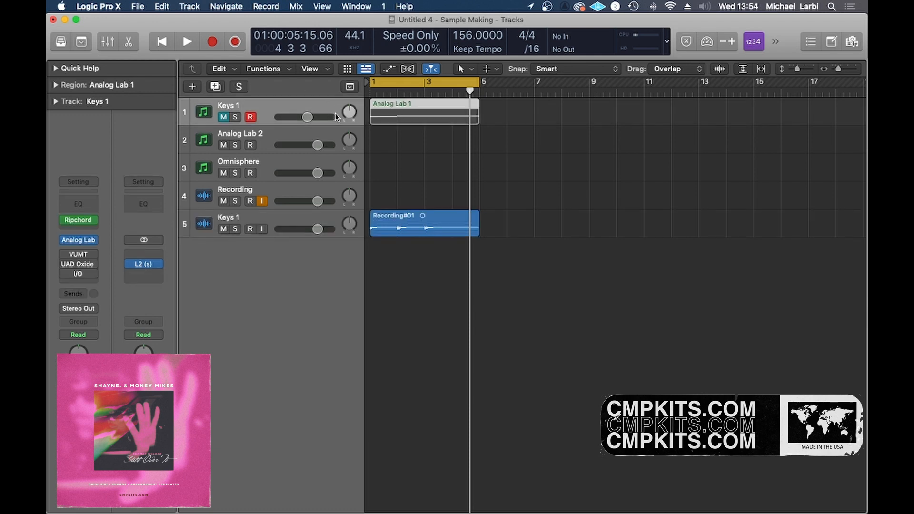
click(282, 217)
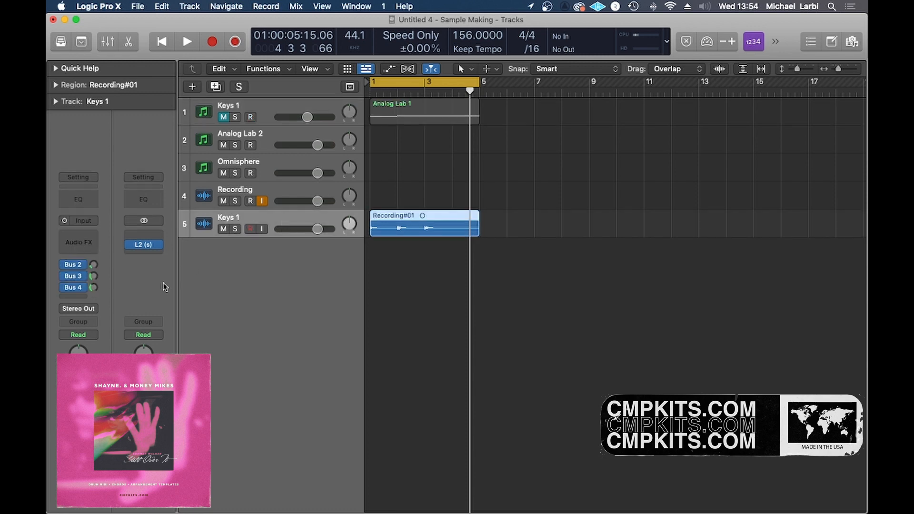
click(81, 295)
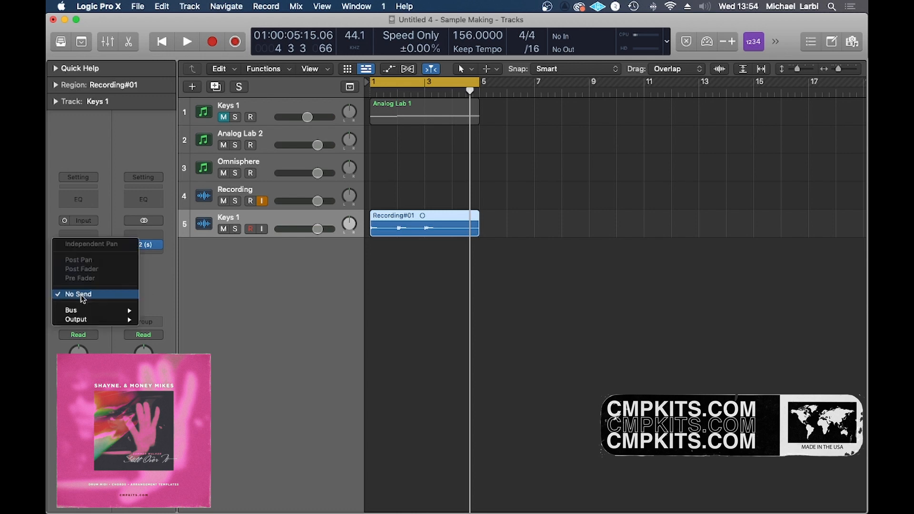
mouse_move(134, 311)
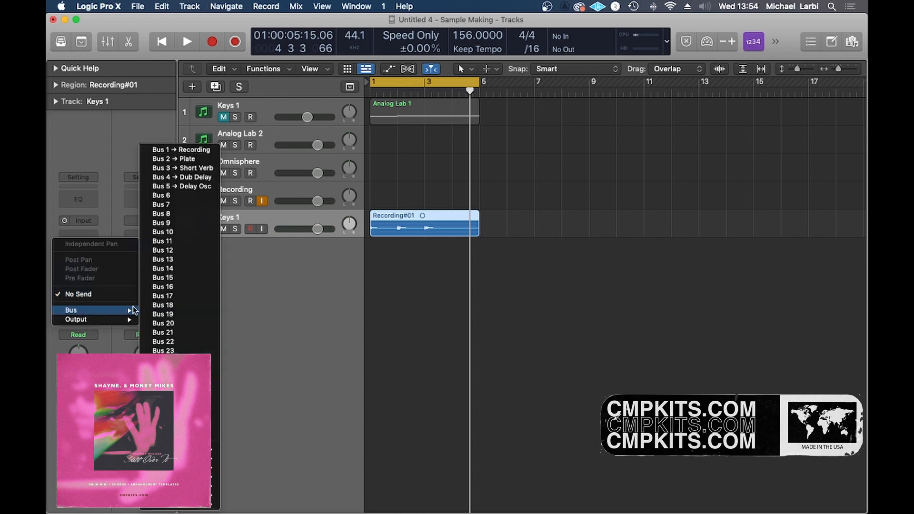
click(208, 188)
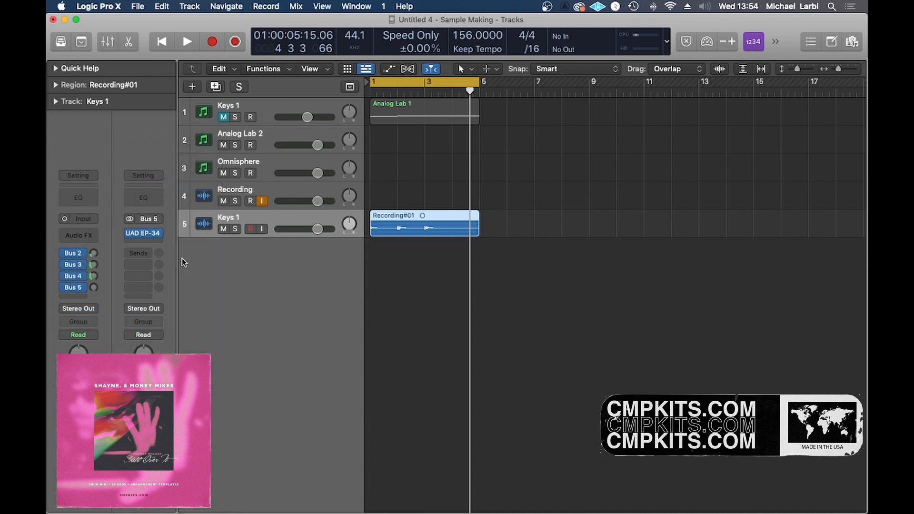
- Switch the Bus 5 aux from stereo to mono, set its UAD EP-34 Tape Echo to Mono and open the plug-in
click(131, 219)
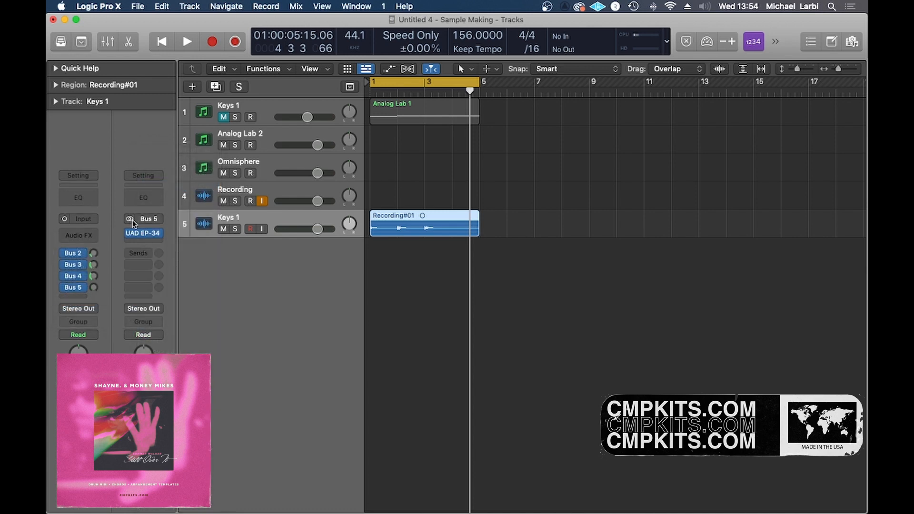
click(160, 237)
mouse_move(208, 238)
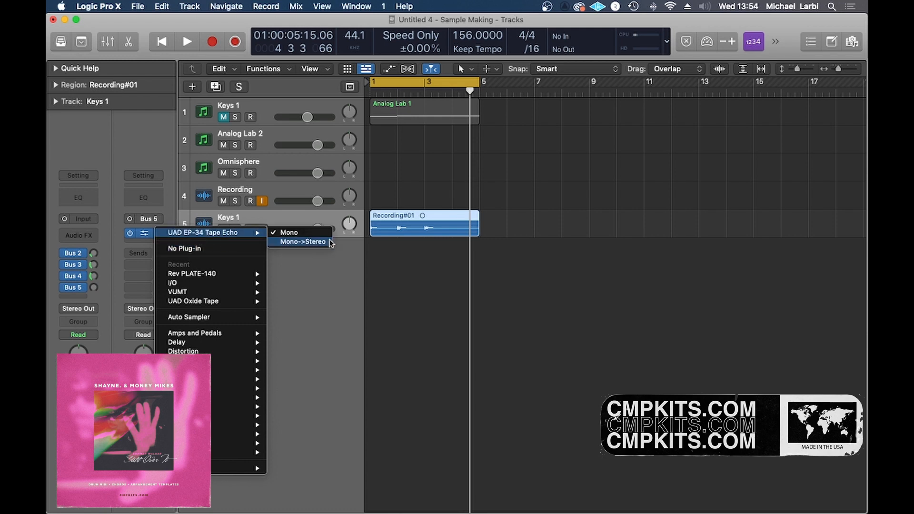
click(286, 232)
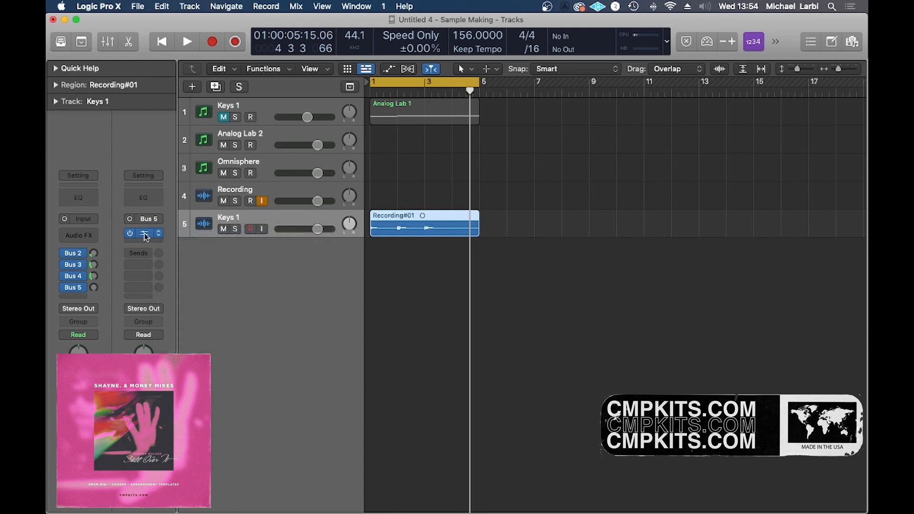
click(145, 233)
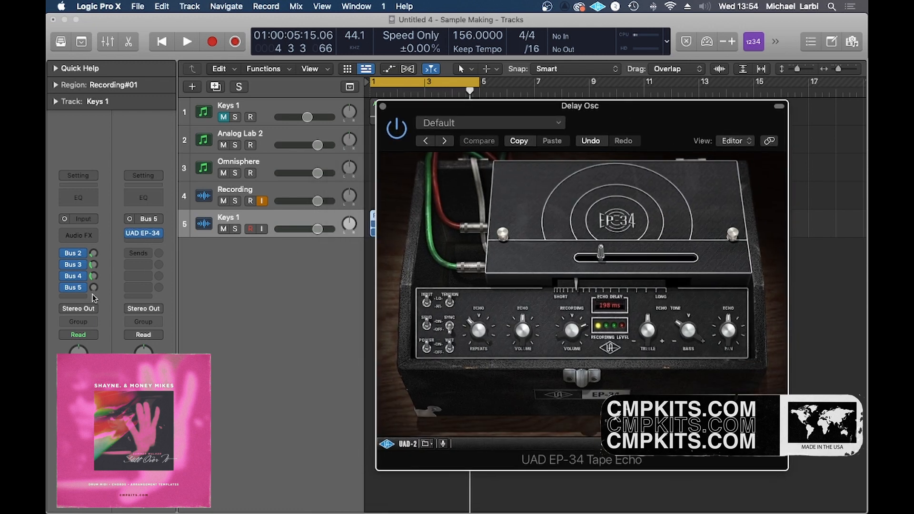
- Raise the Bus 5 send while the loop plays, and turn the Bus 2, Bus 3 and Bus 4 sends off
key(space)
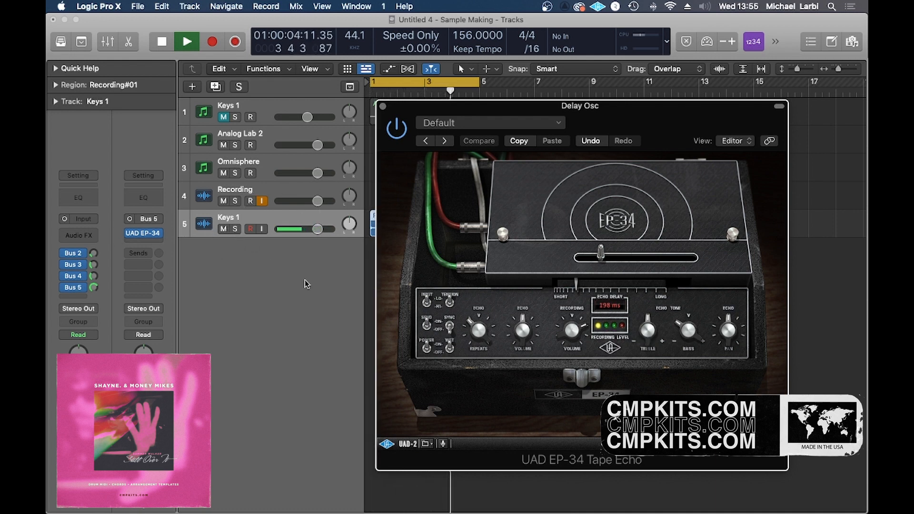
drag(63, 276, 63, 254)
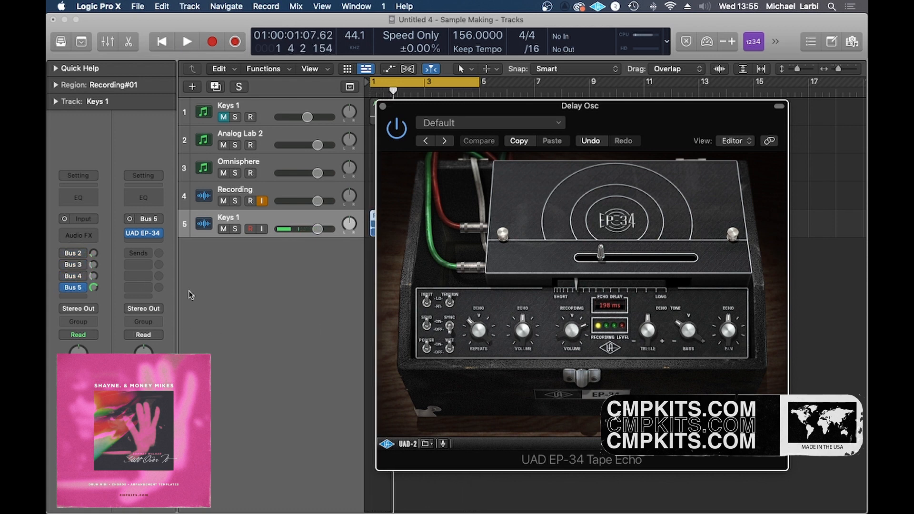
- Fine-tune the EP-34 Tape Echo's Recording Volume and Echo Volume while auditioning the Keys 1 loop
drag(563, 338, 572, 340)
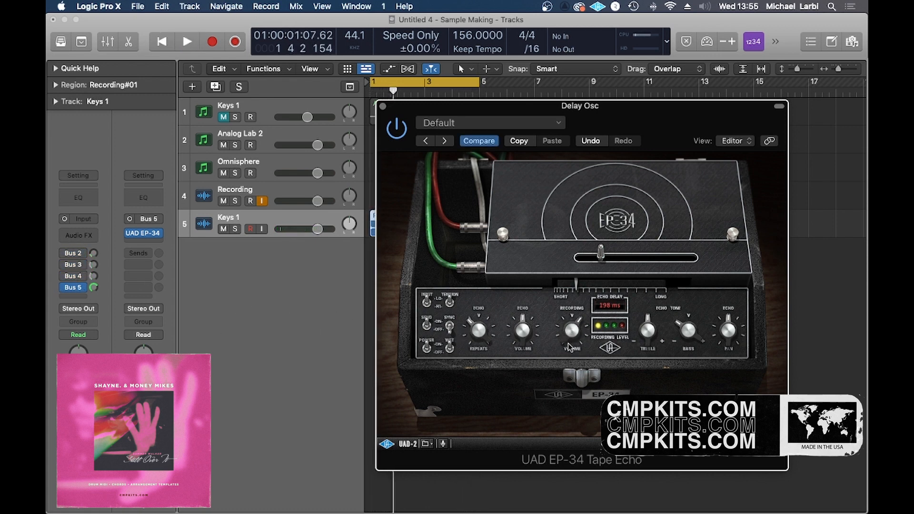
key(space)
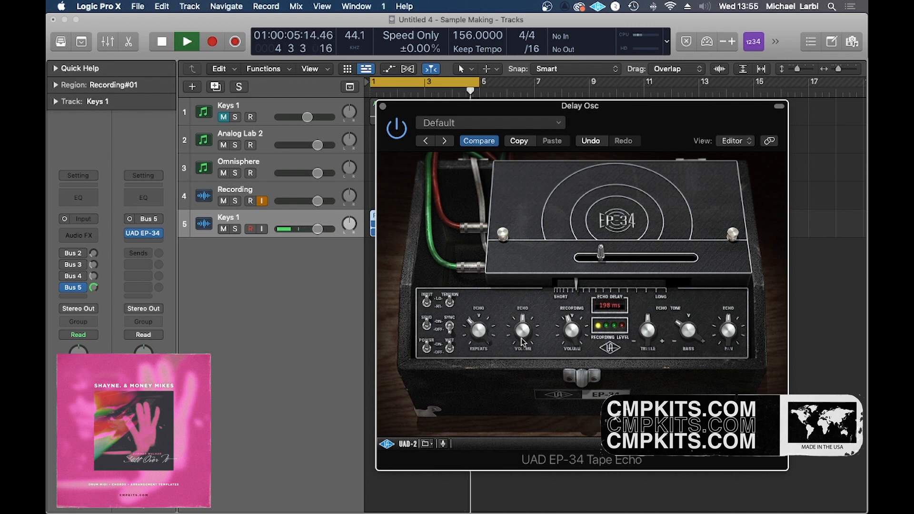
drag(521, 328, 524, 320)
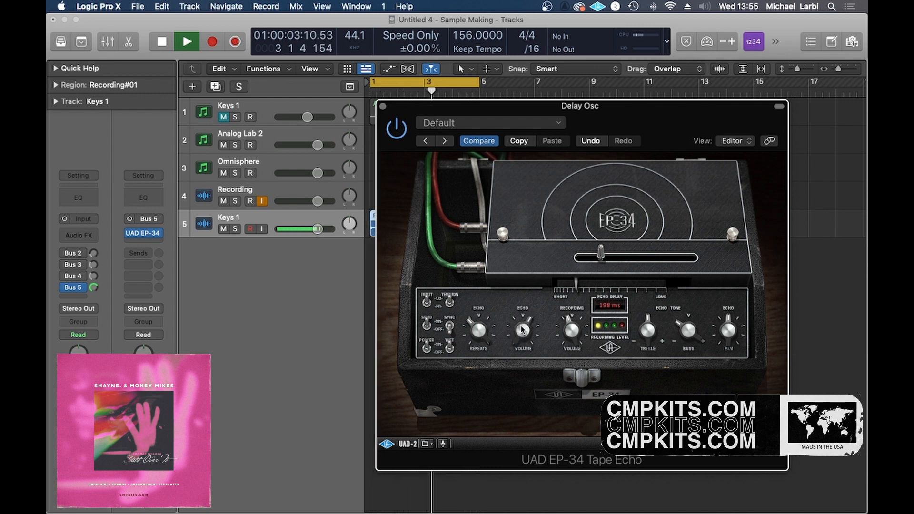
key(space)
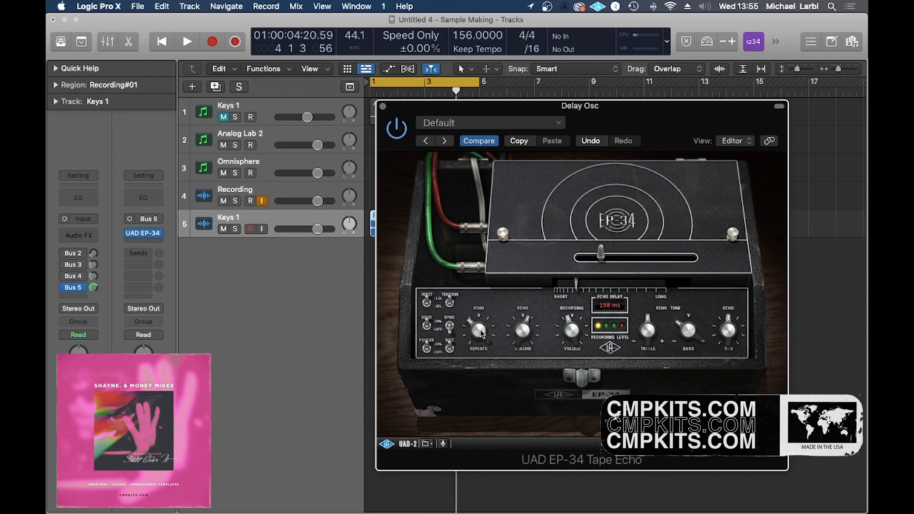
key(space)
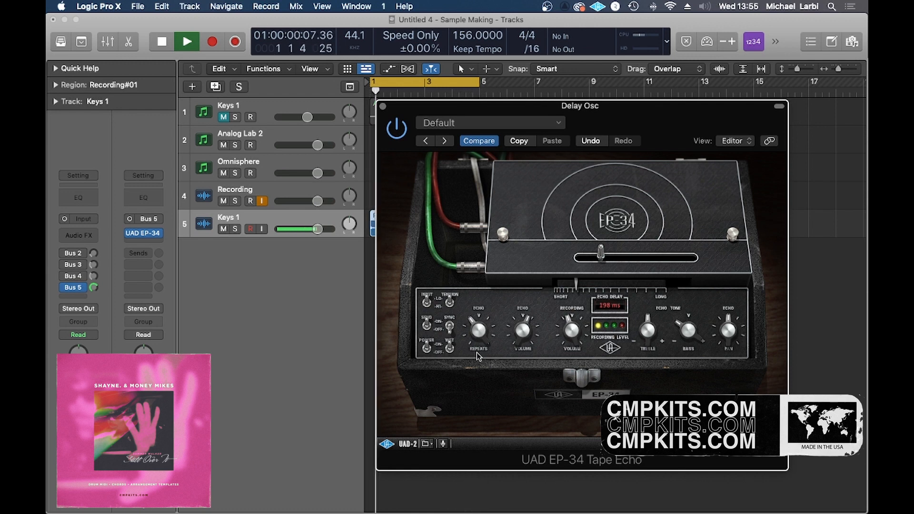
key(space)
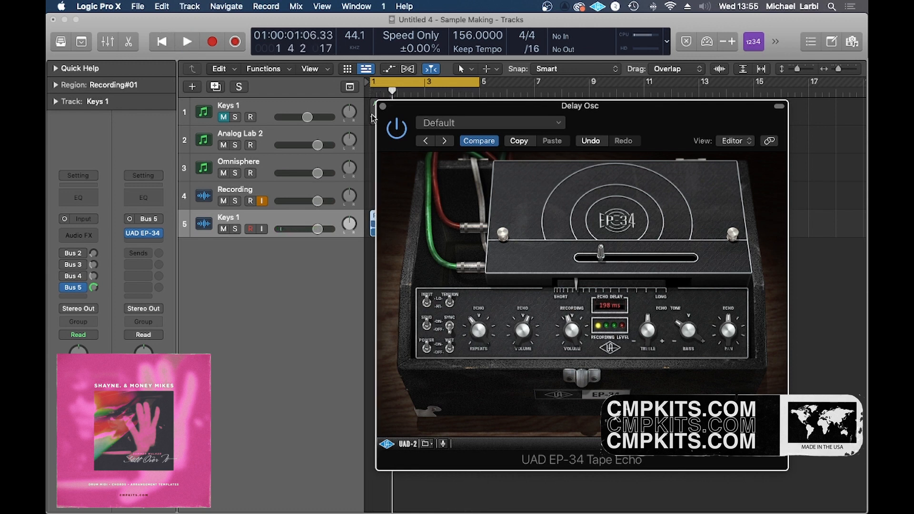
- Switch the EP-34 Tape Echo off and back on, close its window and pan the Delay Osc aux to -20
click(398, 132)
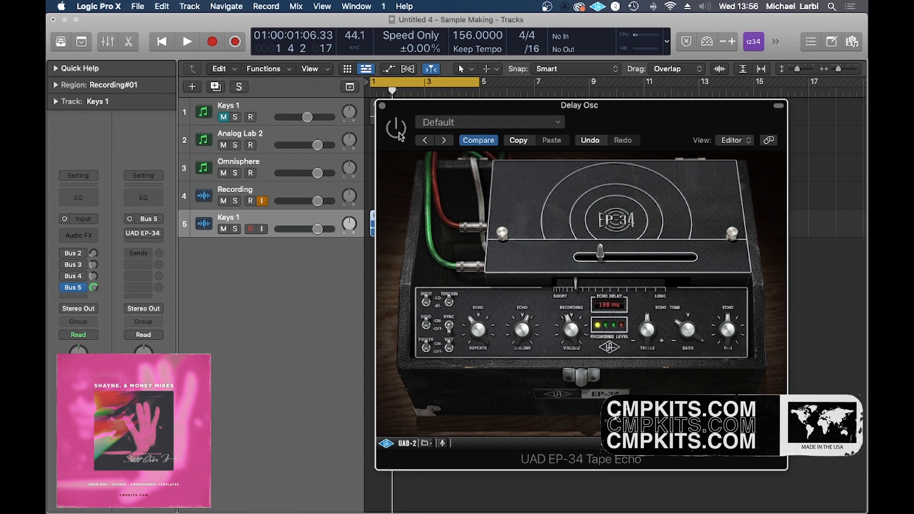
click(399, 136)
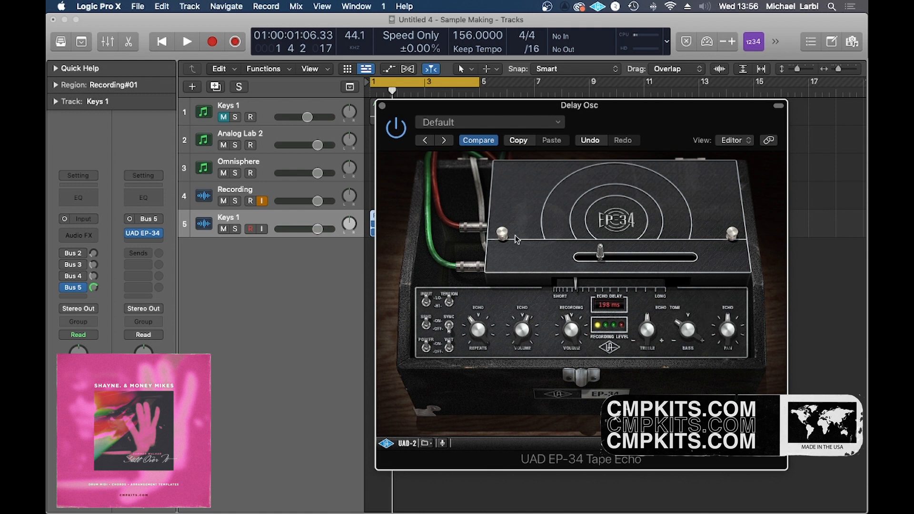
click(382, 105)
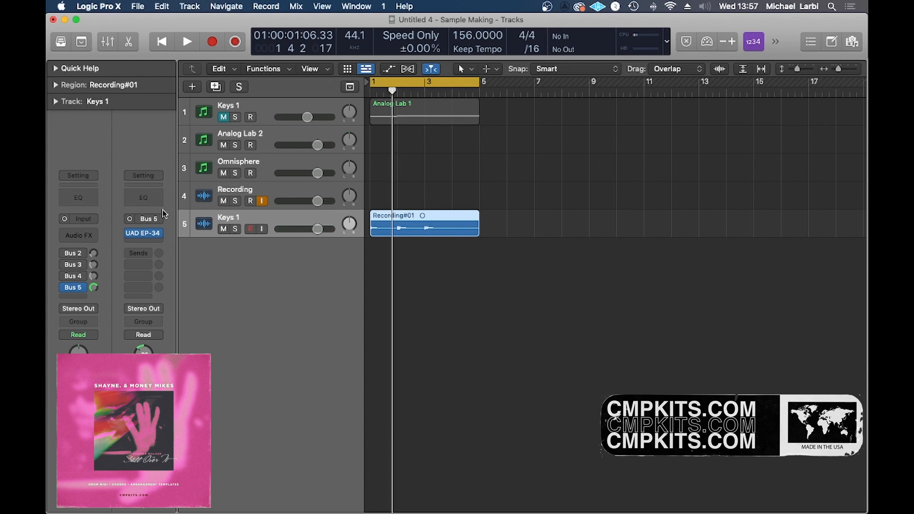
- Turn the Bus 2, Bus 3 and Bus 4 sends back on, compare the loop without and with Bus 5, and lower the Bus 5 send
click(64, 288)
drag(64, 274, 63, 249)
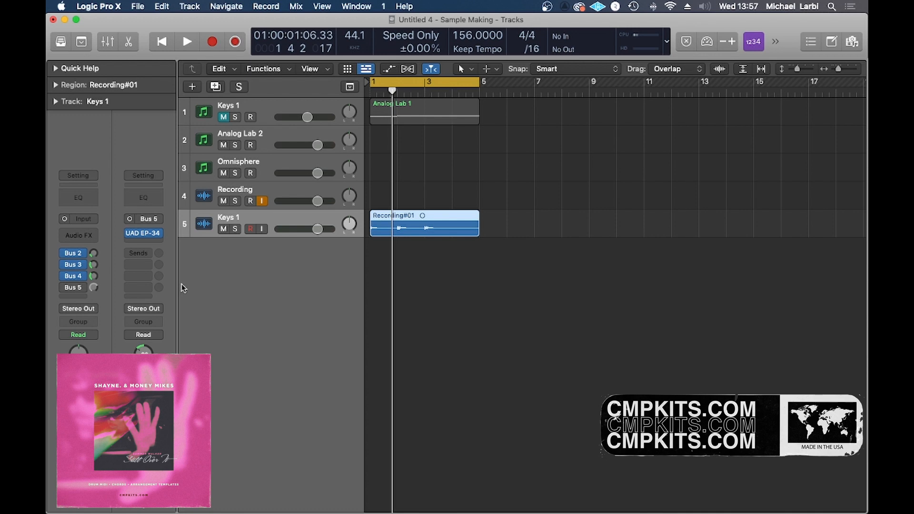
key(space)
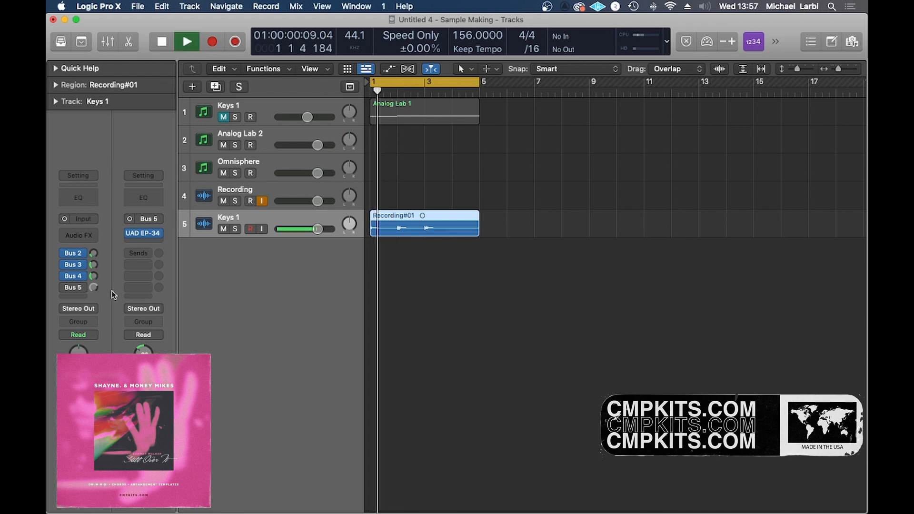
click(65, 288)
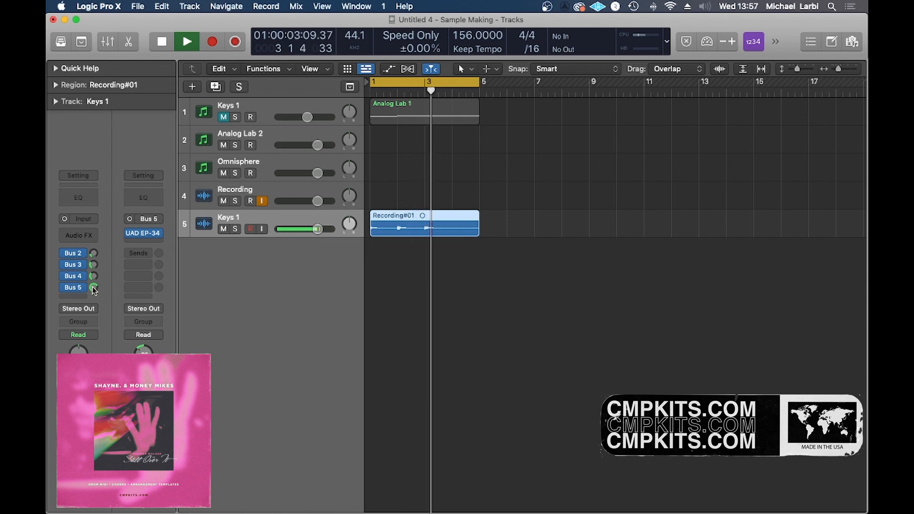
drag(93, 288, 94, 307)
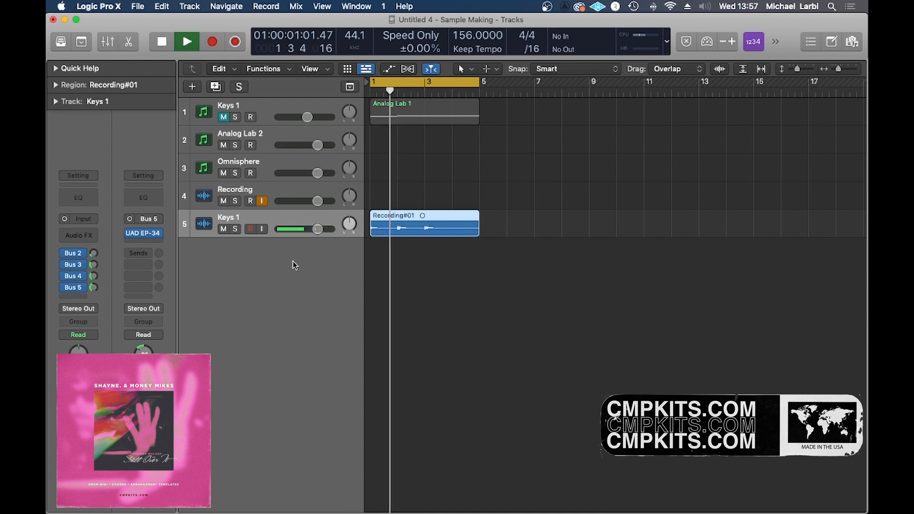
- Show the mixer to examine all the track and send channels, and stop playback
key(x)
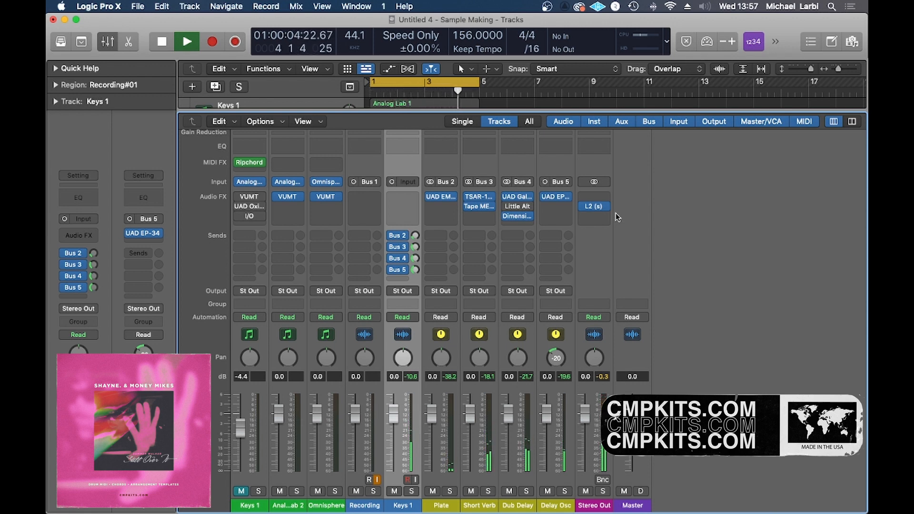
key(space)
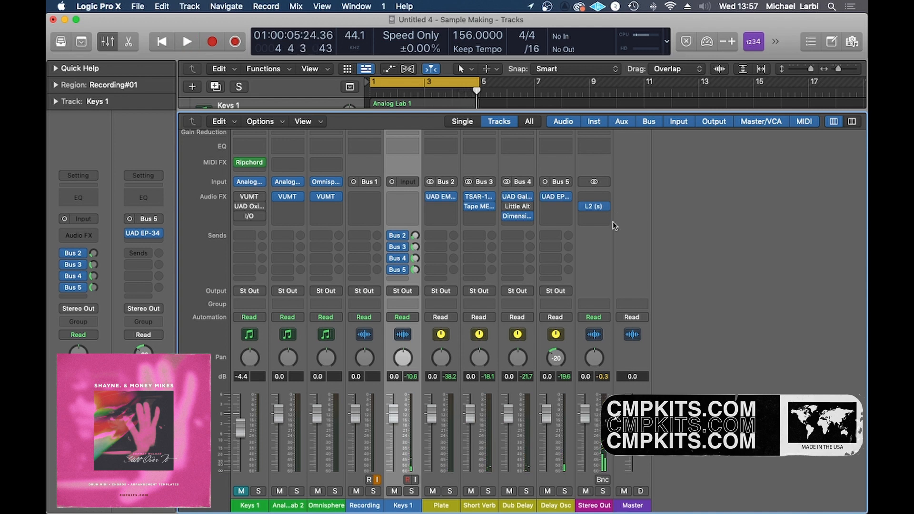